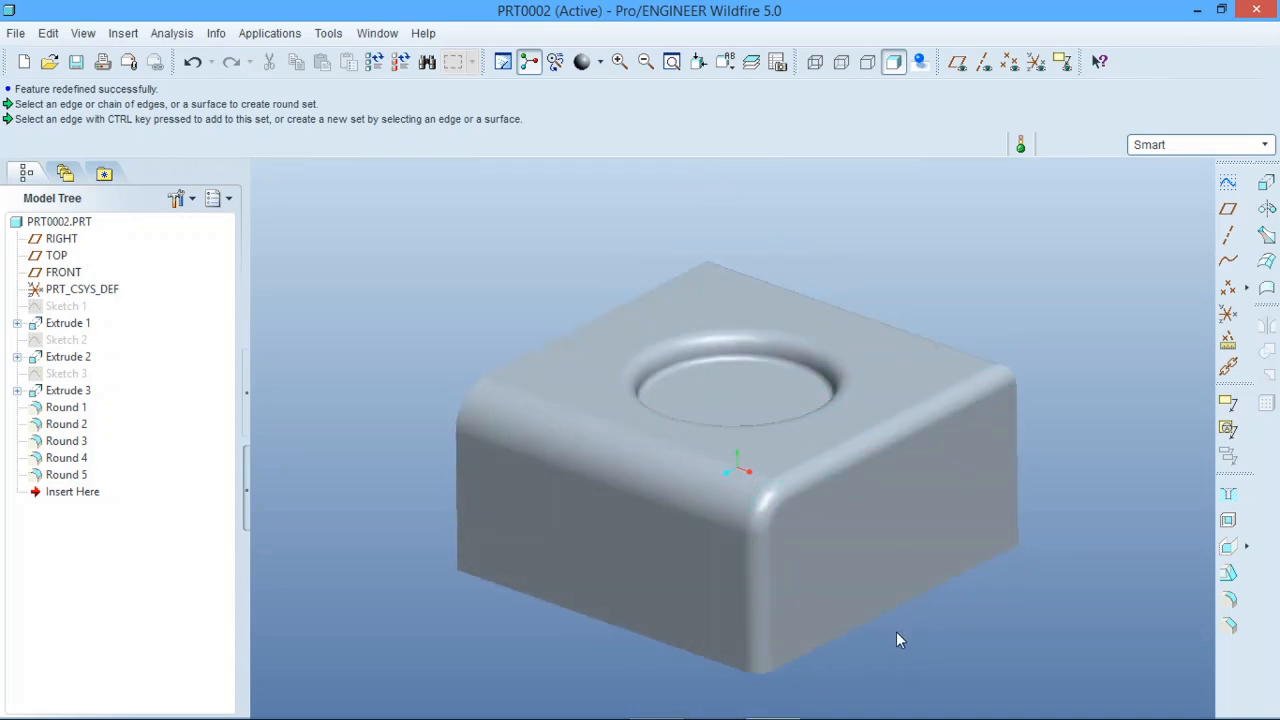
pyautogui.moveTo(894, 634)
pyautogui.mouseDown(button='middle')
pyautogui.moveTo(871, 586)
pyautogui.moveTo(857, 451)
pyautogui.moveTo(880, 403)
pyautogui.moveTo(869, 423)
pyautogui.moveTo(863, 394)
pyautogui.moveTo(848, 414)
pyautogui.moveTo(863, 420)
pyautogui.mouseUp(button='middle')
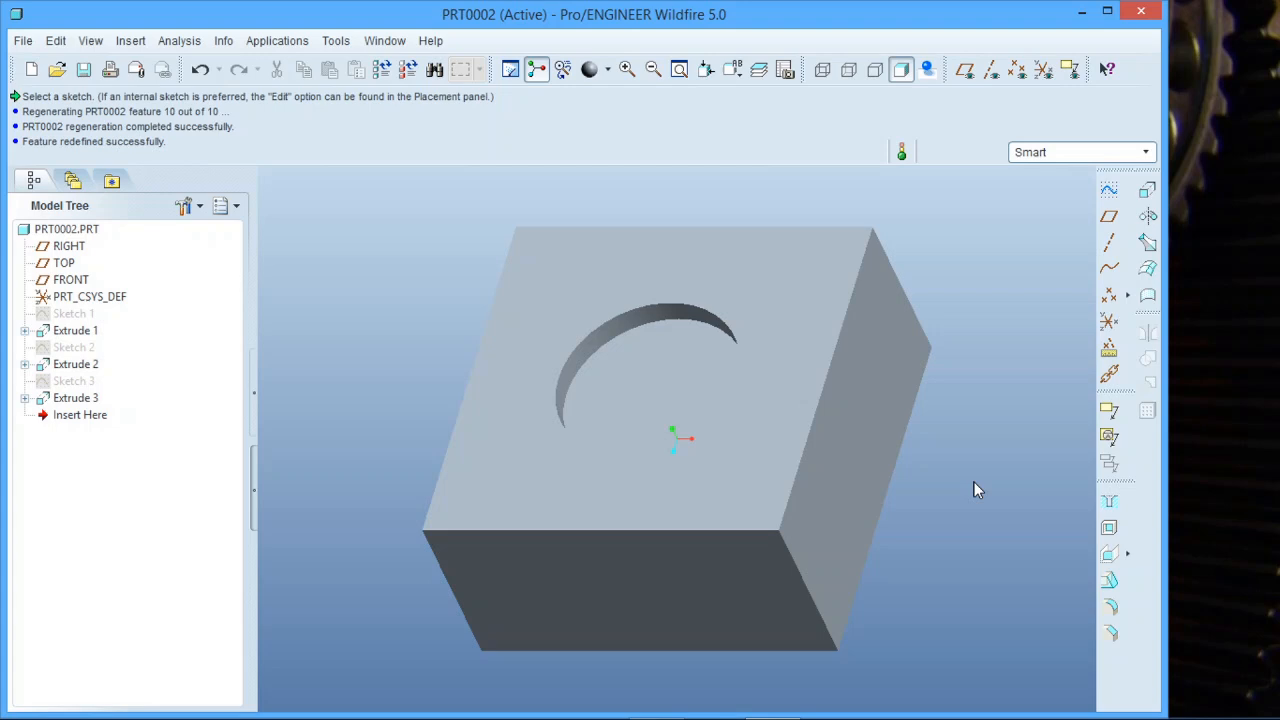
pyautogui.moveTo(619, 419); pyautogui.dragTo(577, 429, button='middle')
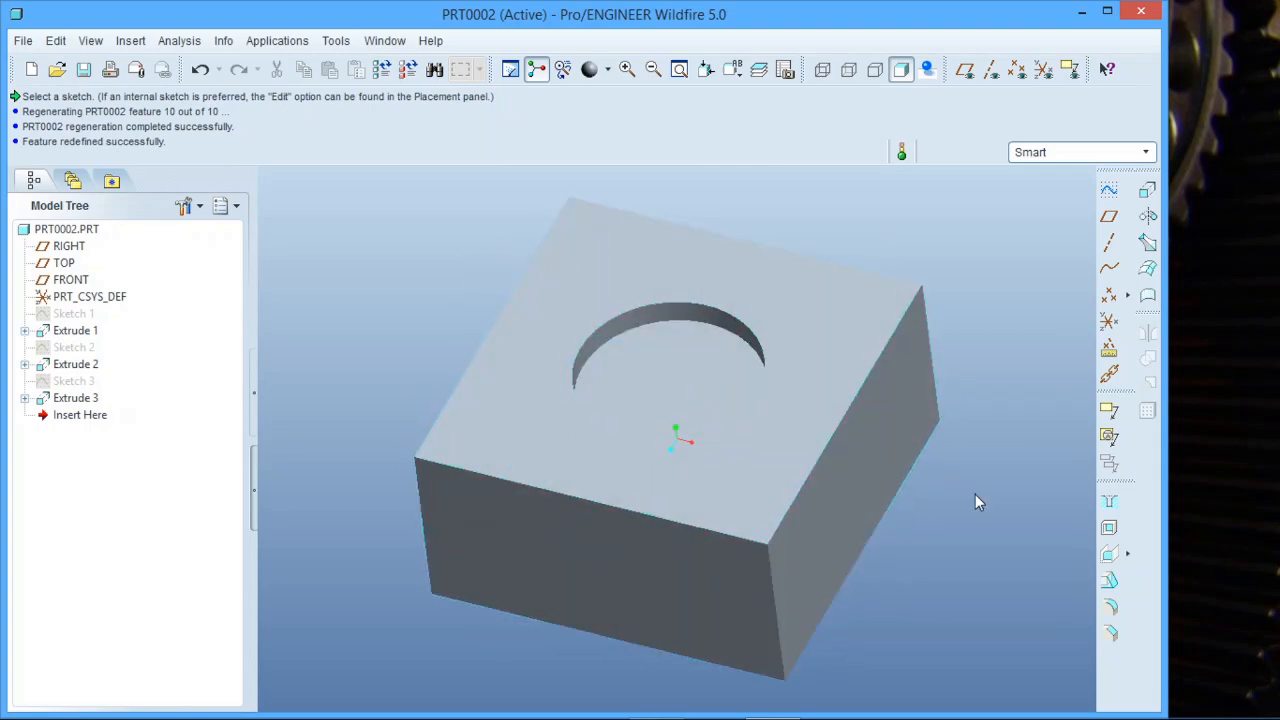
# Maximize the window and round the block's front top edge with a radius of 5.00.
pyautogui.click(1107, 10)
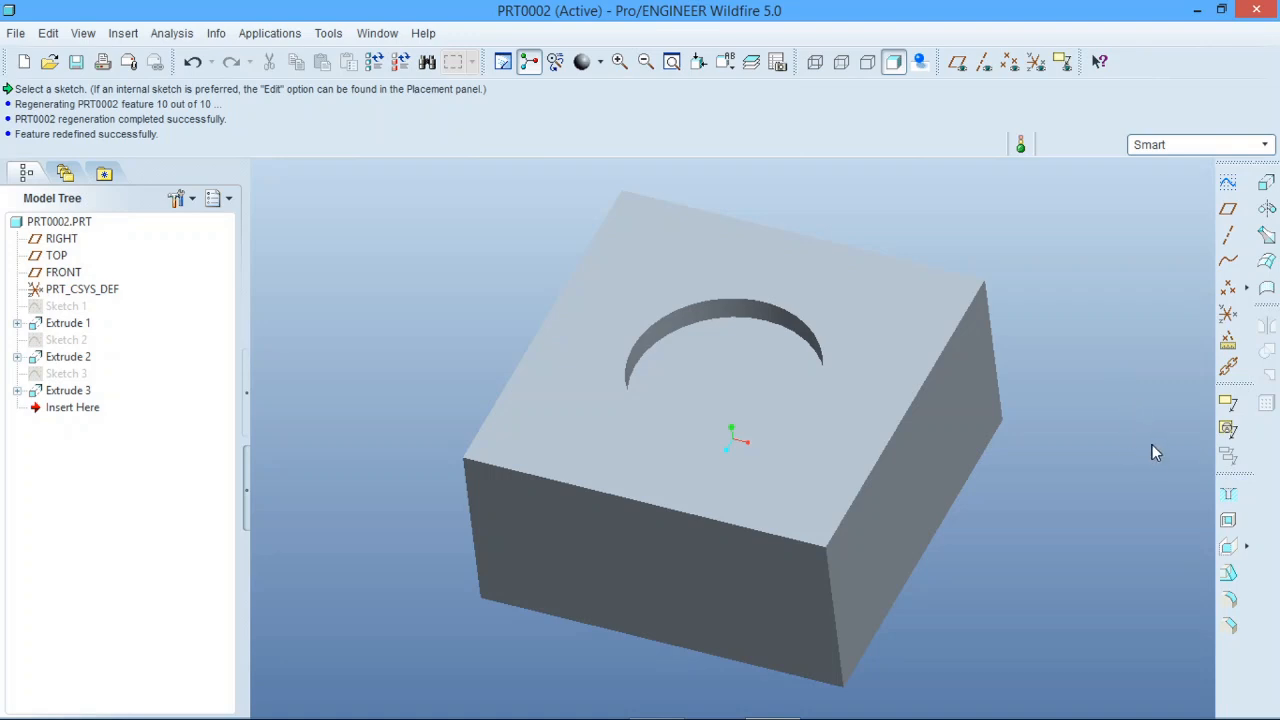
pyautogui.click(1228, 597)
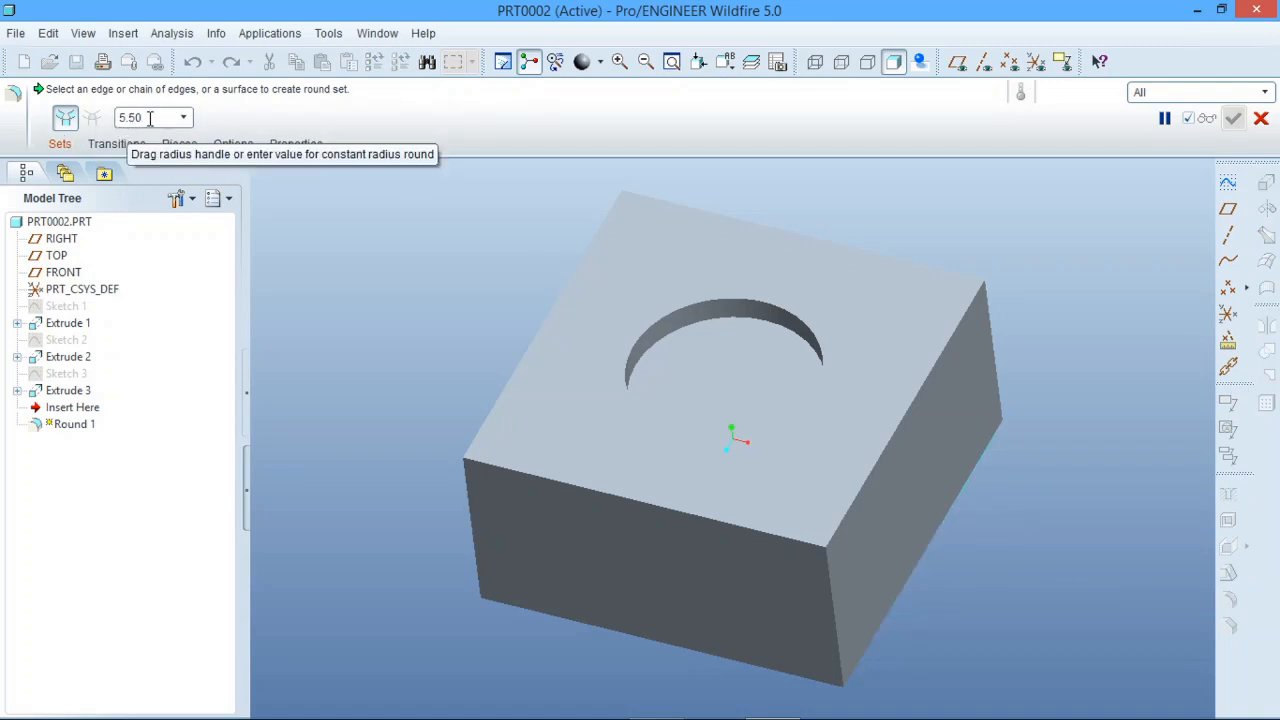
pyautogui.moveTo(147, 120); pyautogui.dragTo(125, 118)
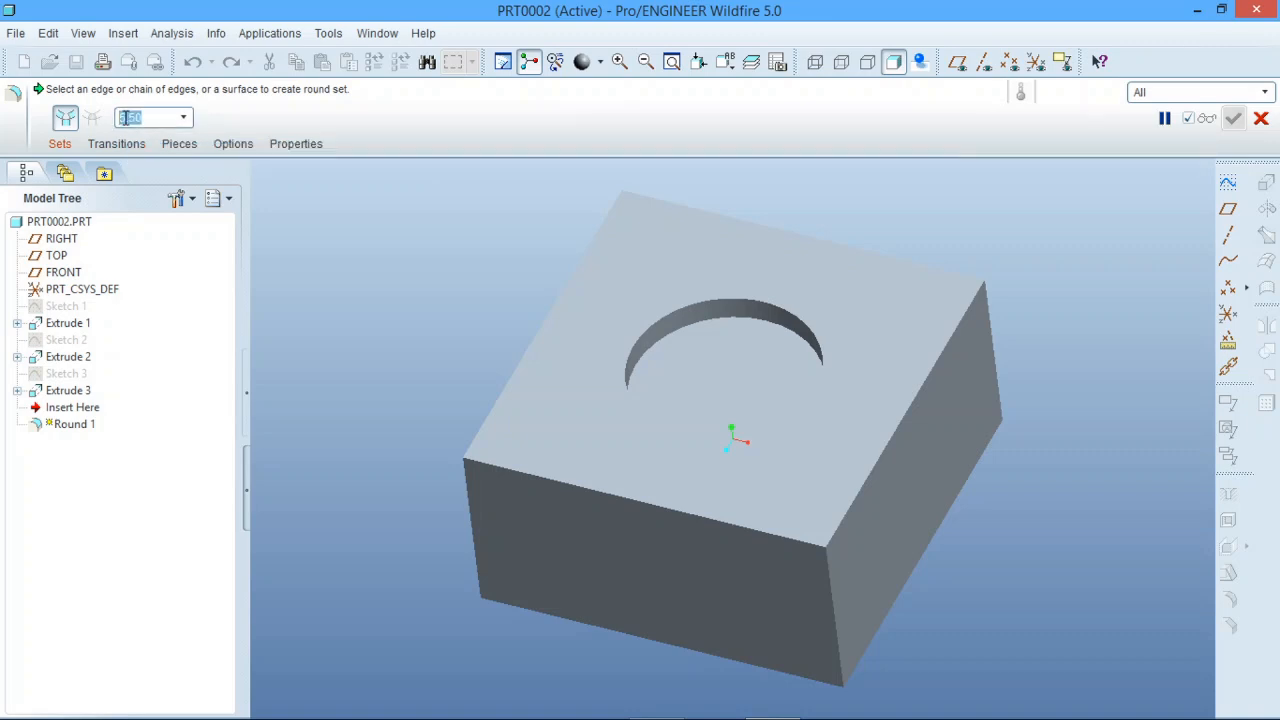
pyautogui.write('5.00')
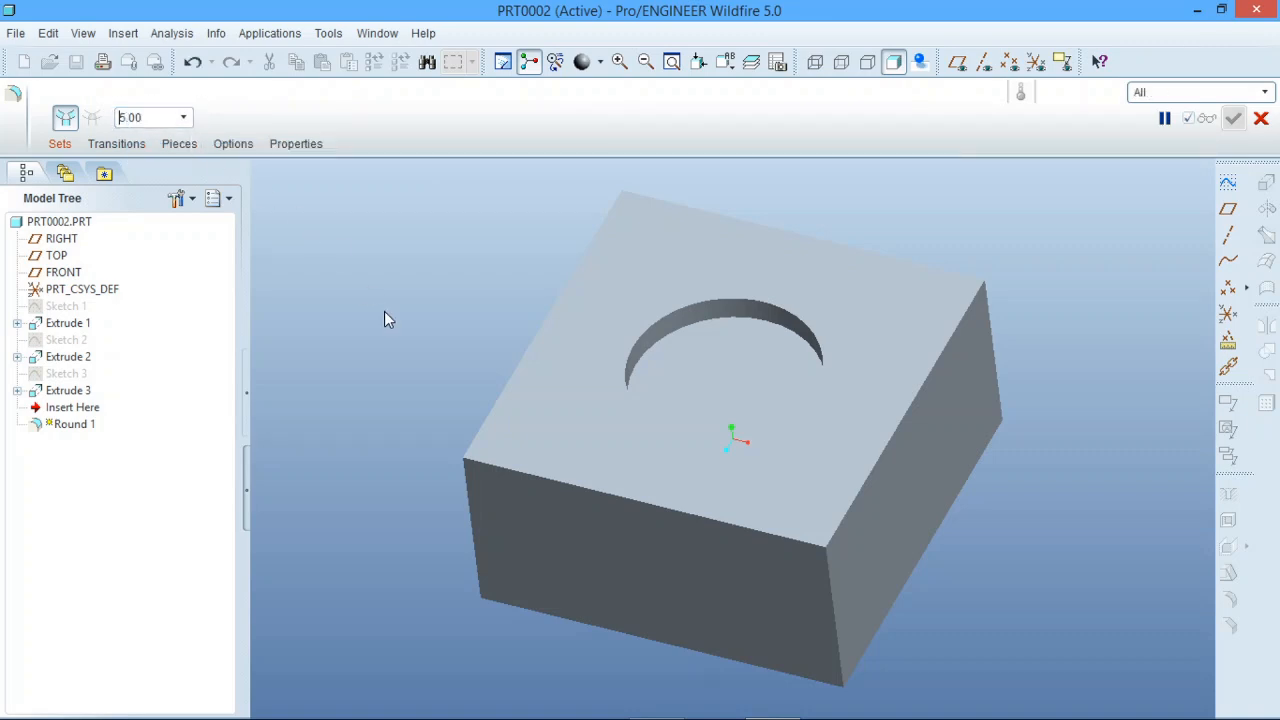
pyautogui.click(520, 471)
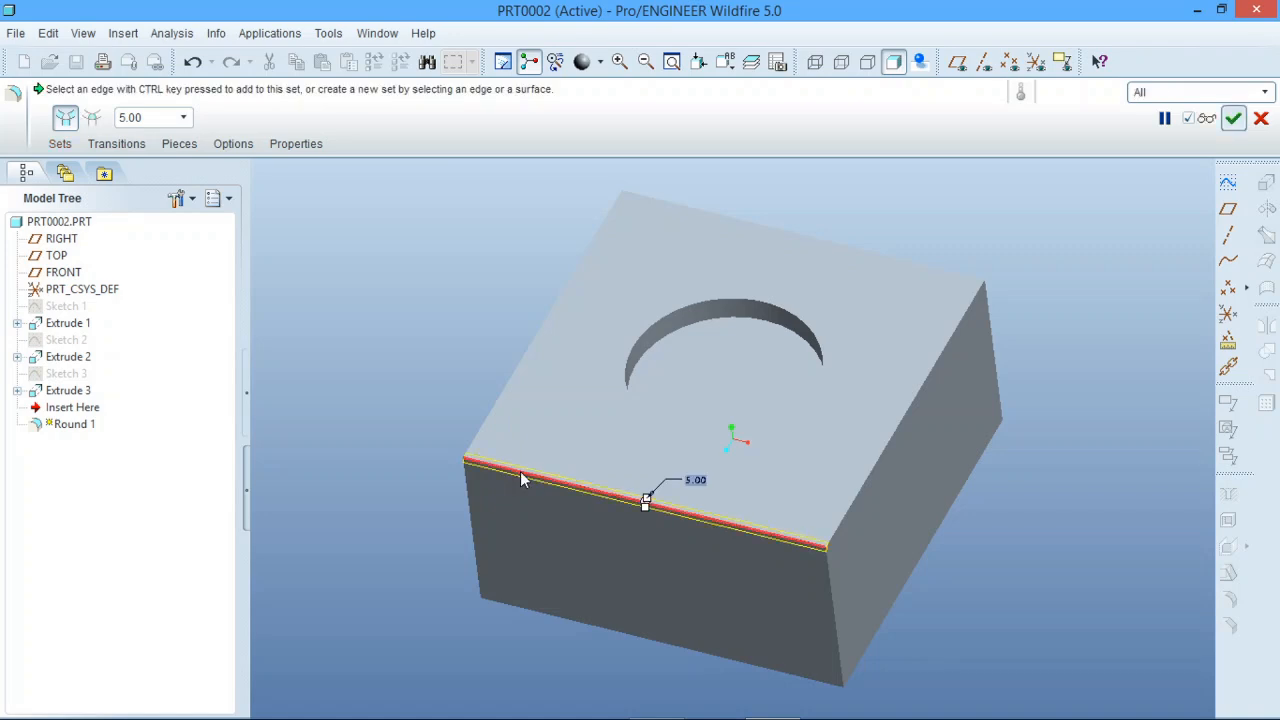
pyautogui.scroll(-3, 712, 560)
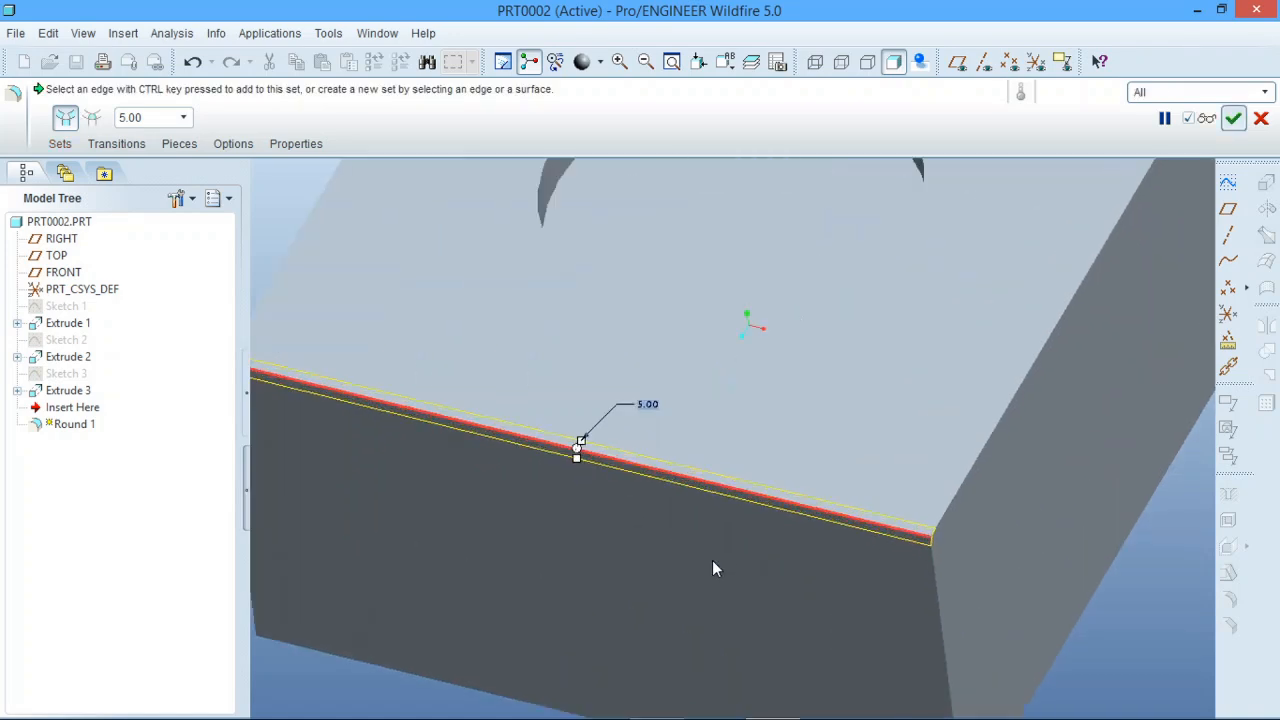
pyautogui.moveTo(712, 560); pyautogui.dragTo(693, 506, button='middle')
pyautogui.scroll(3, 789, 637)
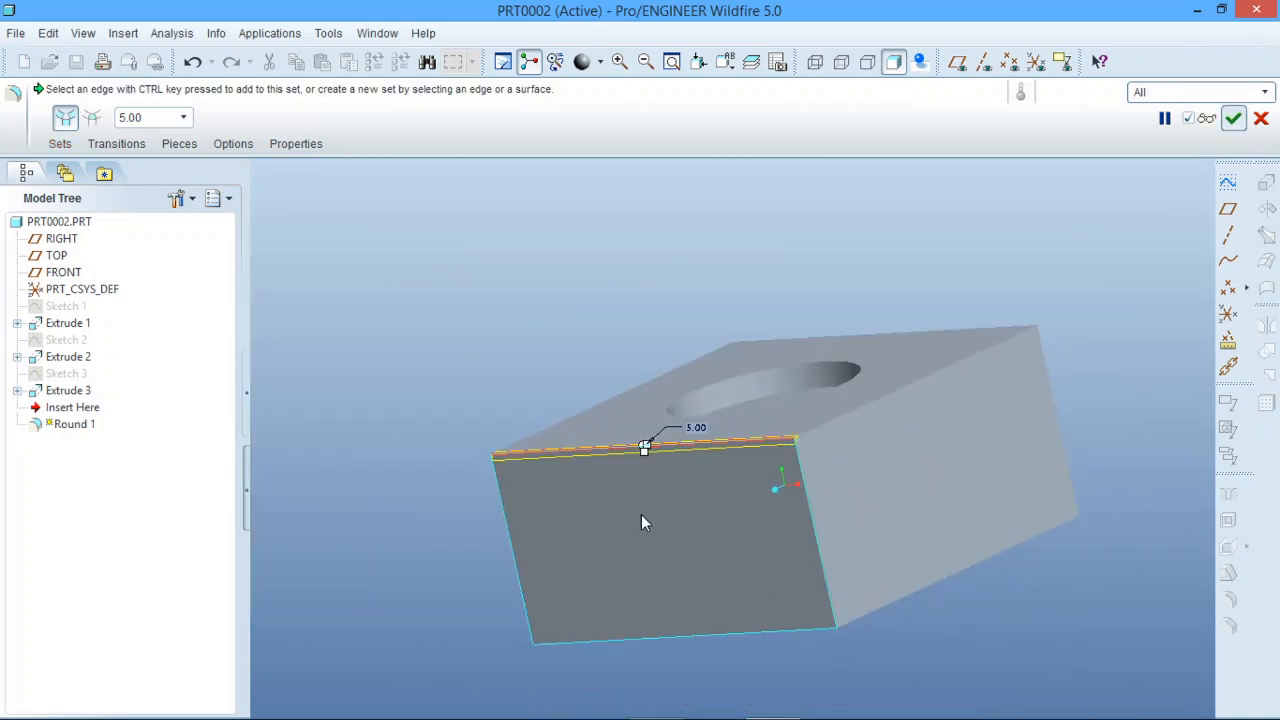
pyautogui.scroll(-2, 641, 514)
pyautogui.click(1233, 119)
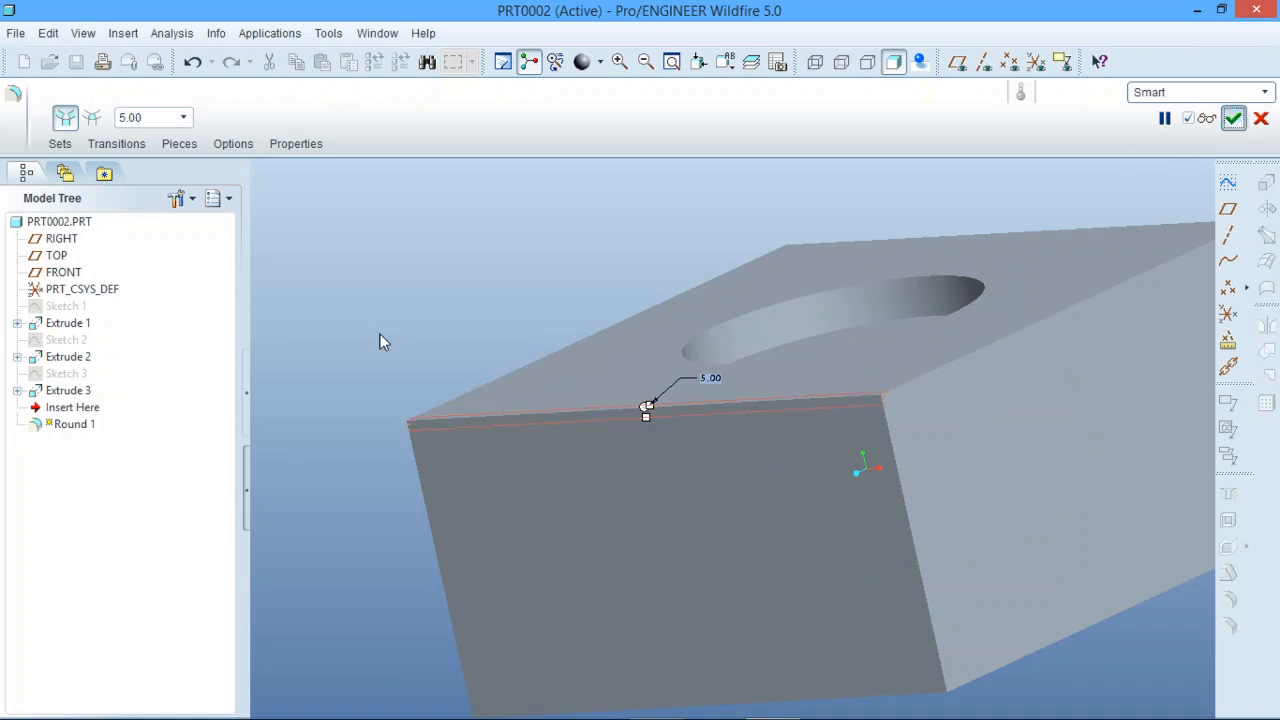
pyautogui.scroll(-6, 884, 390)
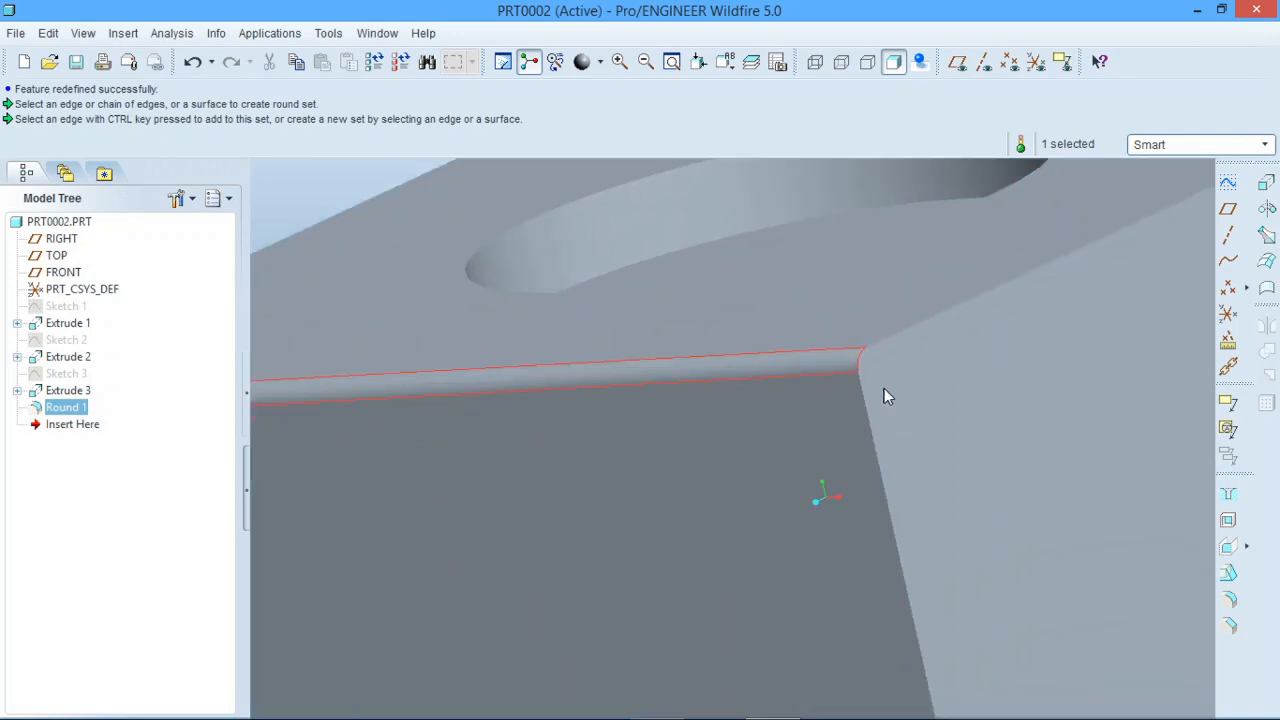
pyautogui.scroll(6, 855, 379)
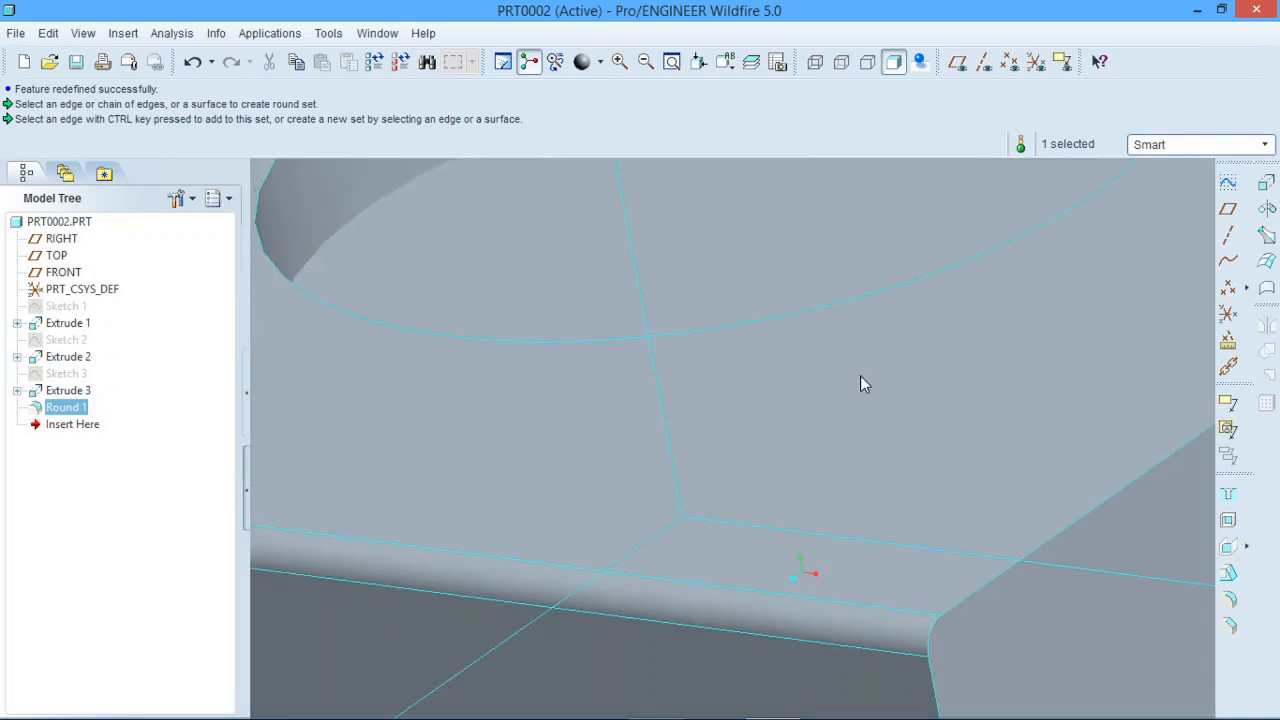
pyautogui.click(452, 311)
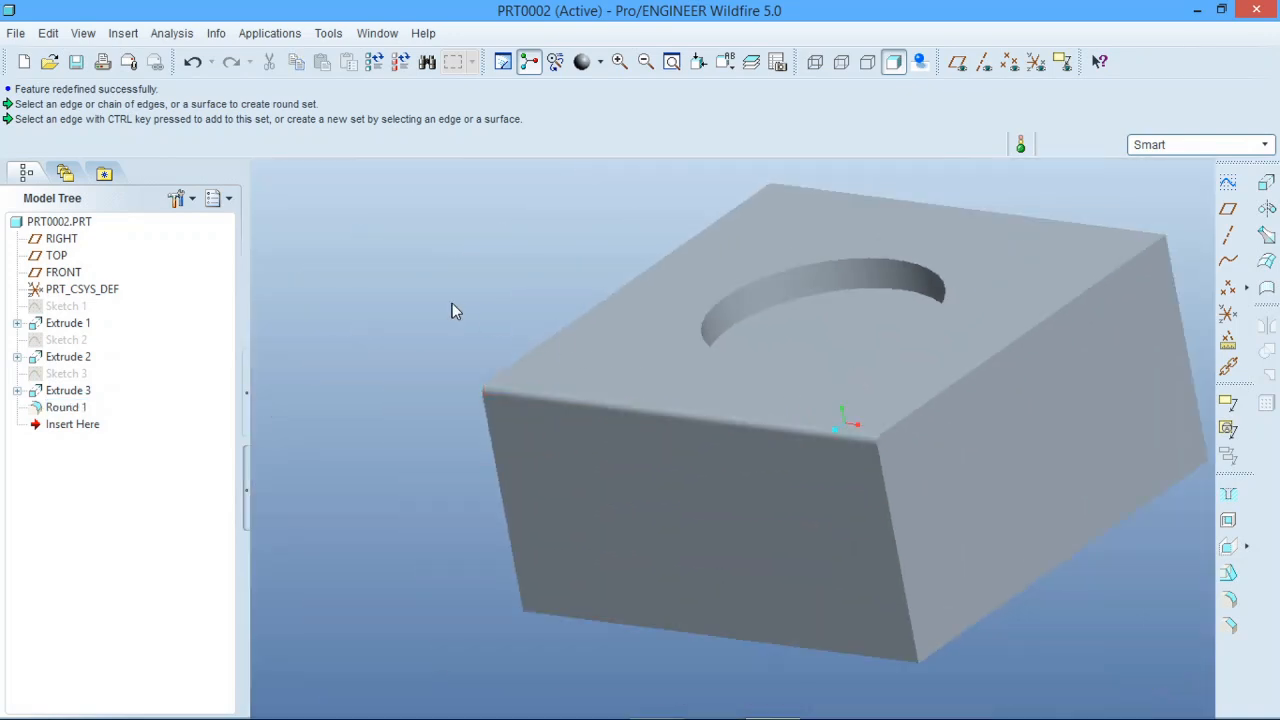
# Redefine Round 1 with a radius of 10.00.
pyautogui.click(64, 409)
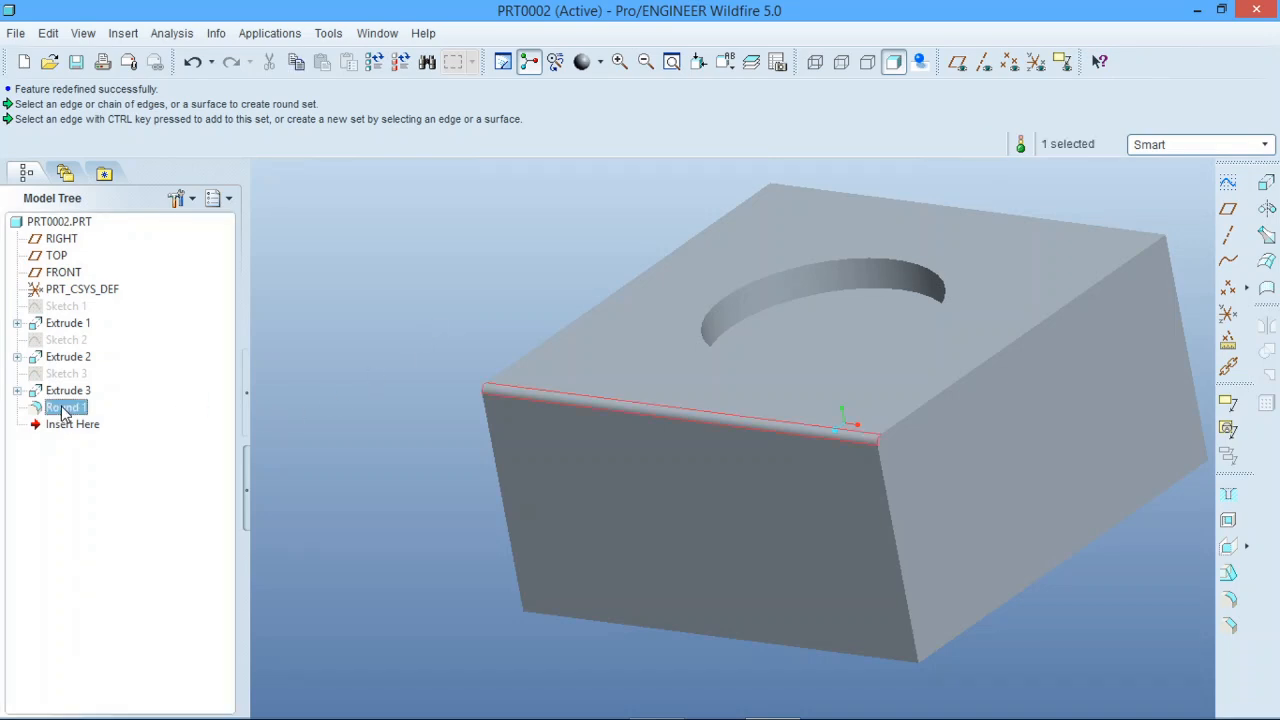
pyautogui.rightClick(64, 410)
pyautogui.click(145, 547)
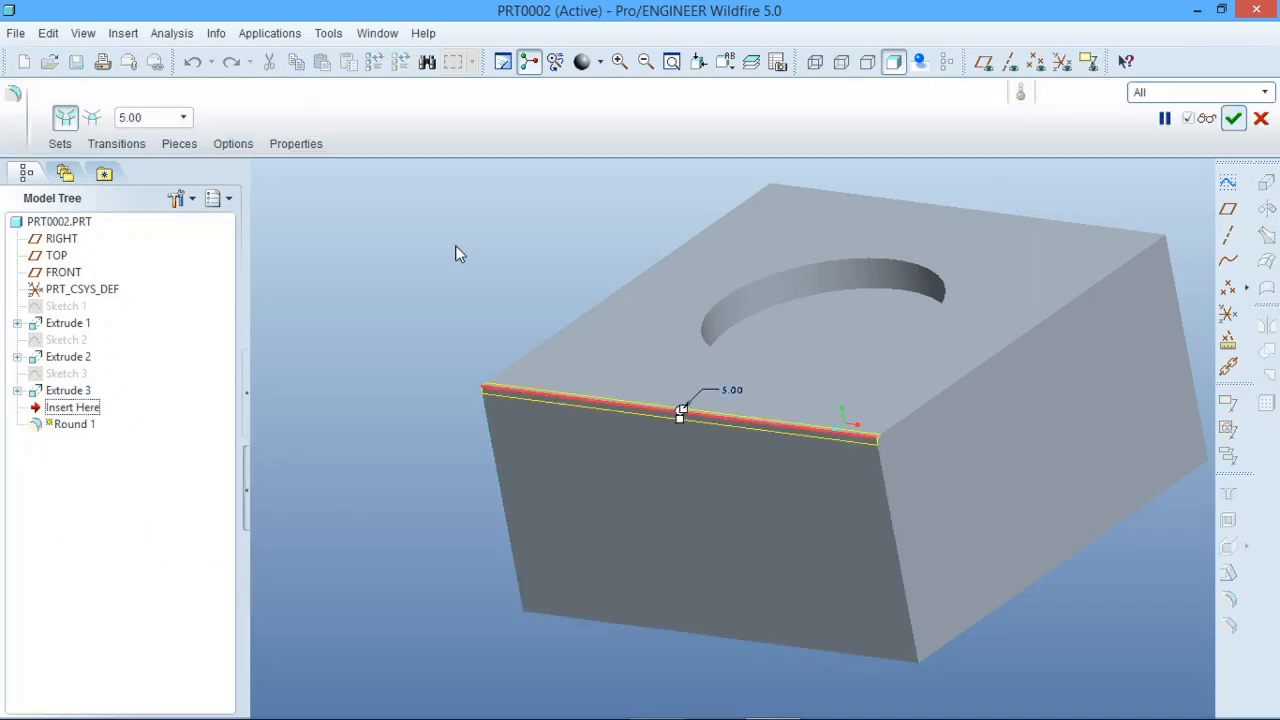
pyautogui.doubleClick(171, 122)
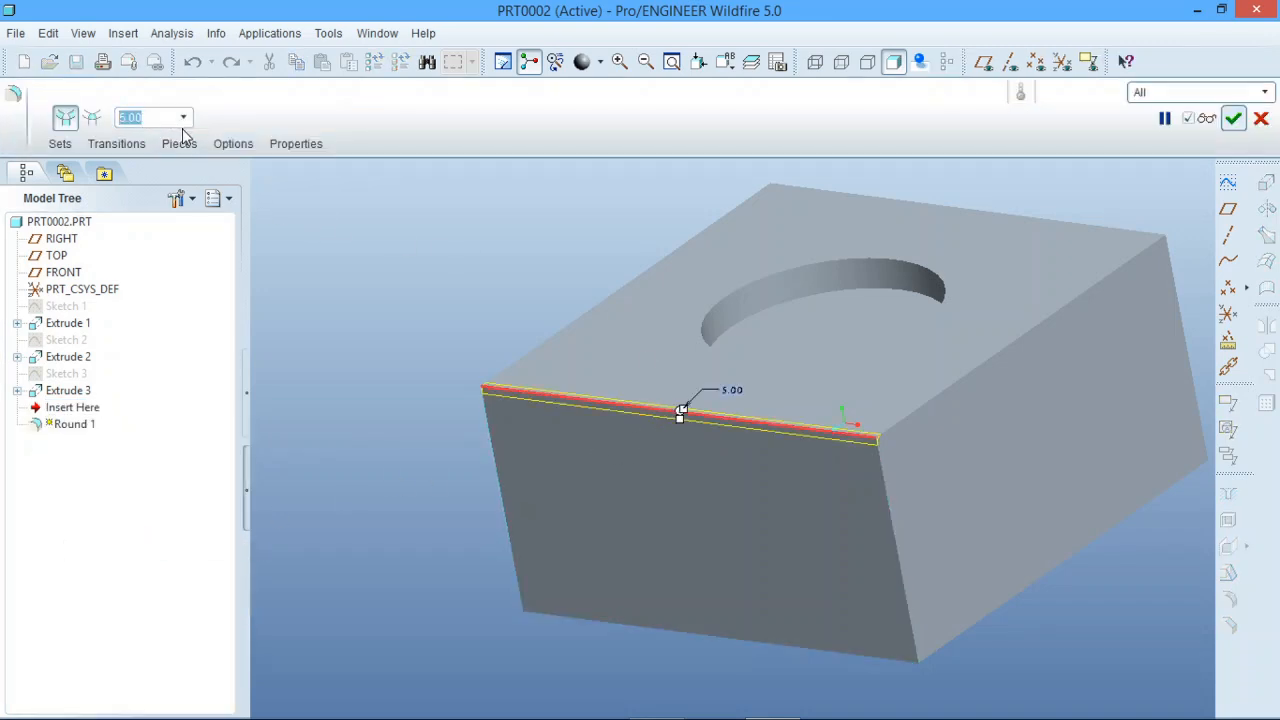
pyautogui.write('10')
pyautogui.press('Return')
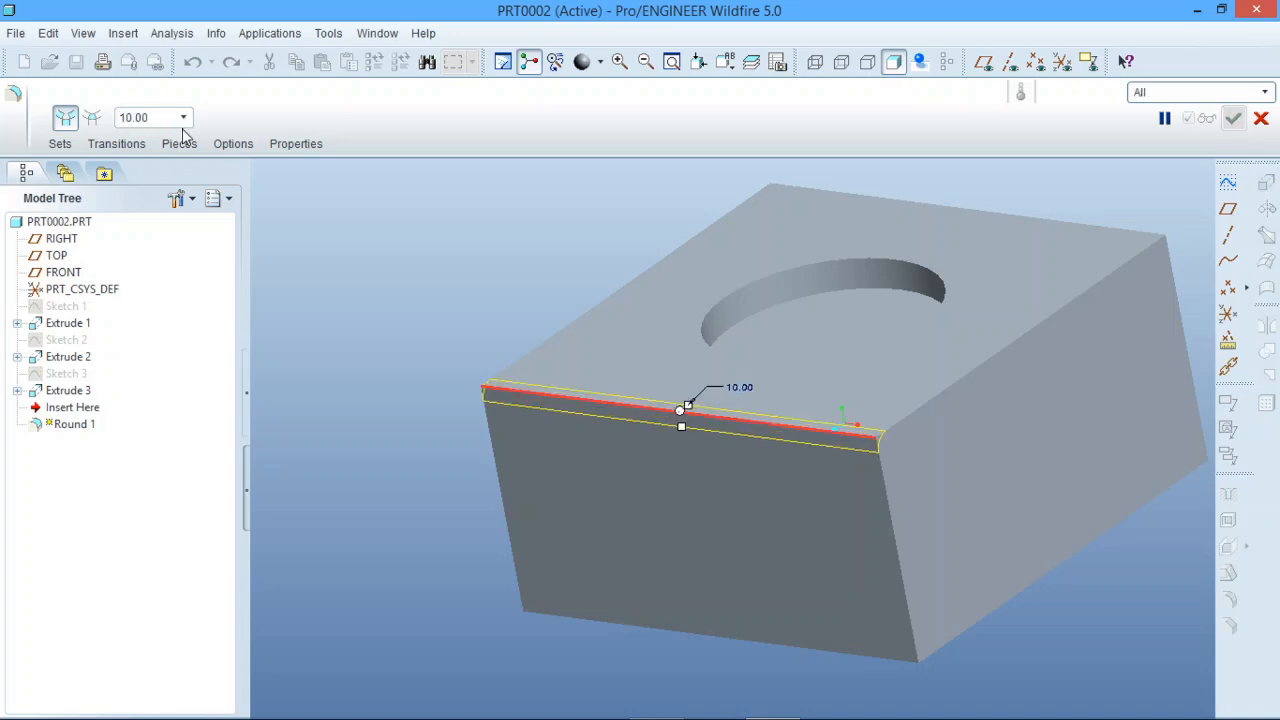
# Stretch Round 1 directly in the model to a radius of about 35.75 and accept the redefinition.
pyautogui.scroll(-5, 684, 432)
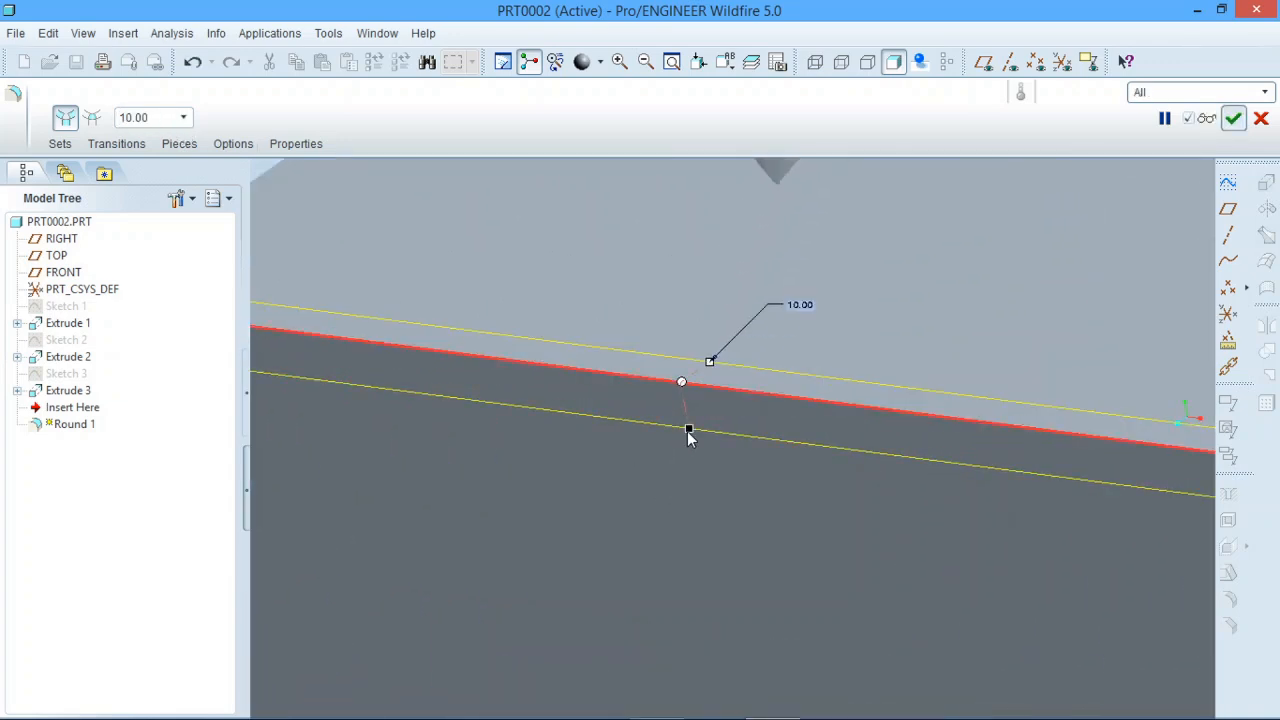
pyautogui.moveTo(688, 437); pyautogui.dragTo(698, 553)
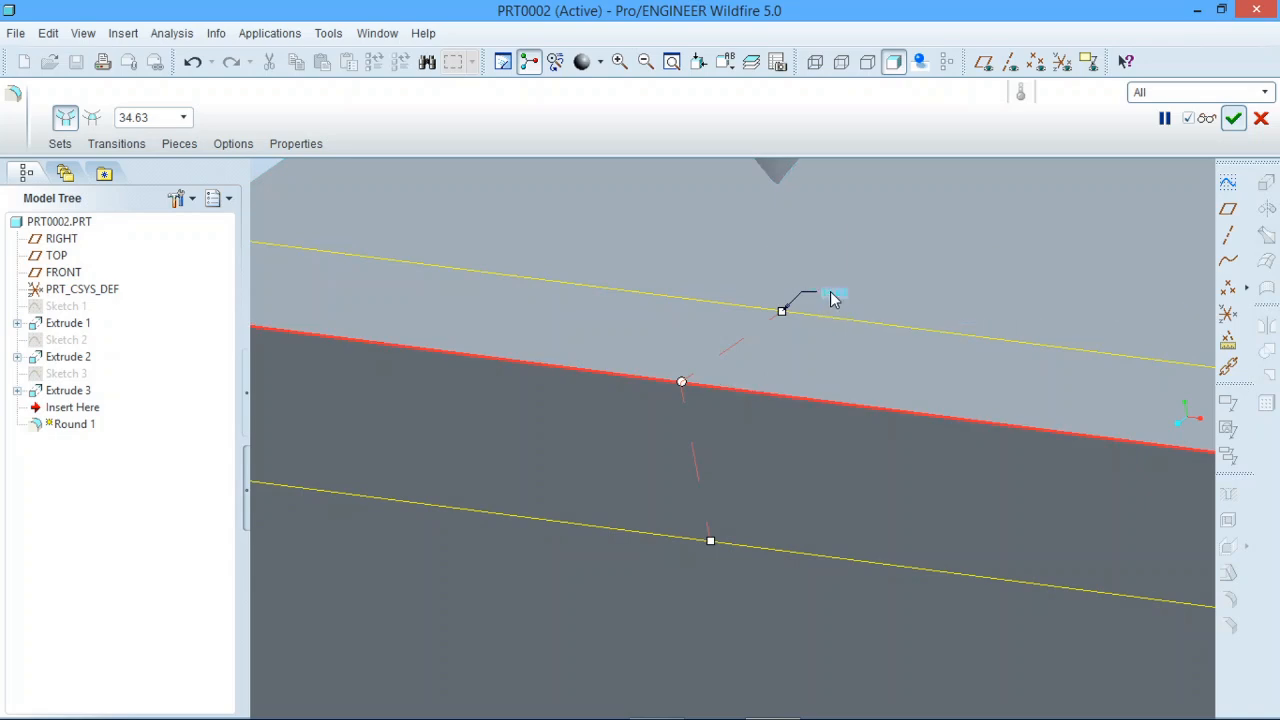
pyautogui.moveTo(710, 543); pyautogui.dragTo(713, 550)
pyautogui.scroll(-5, 668, 567)
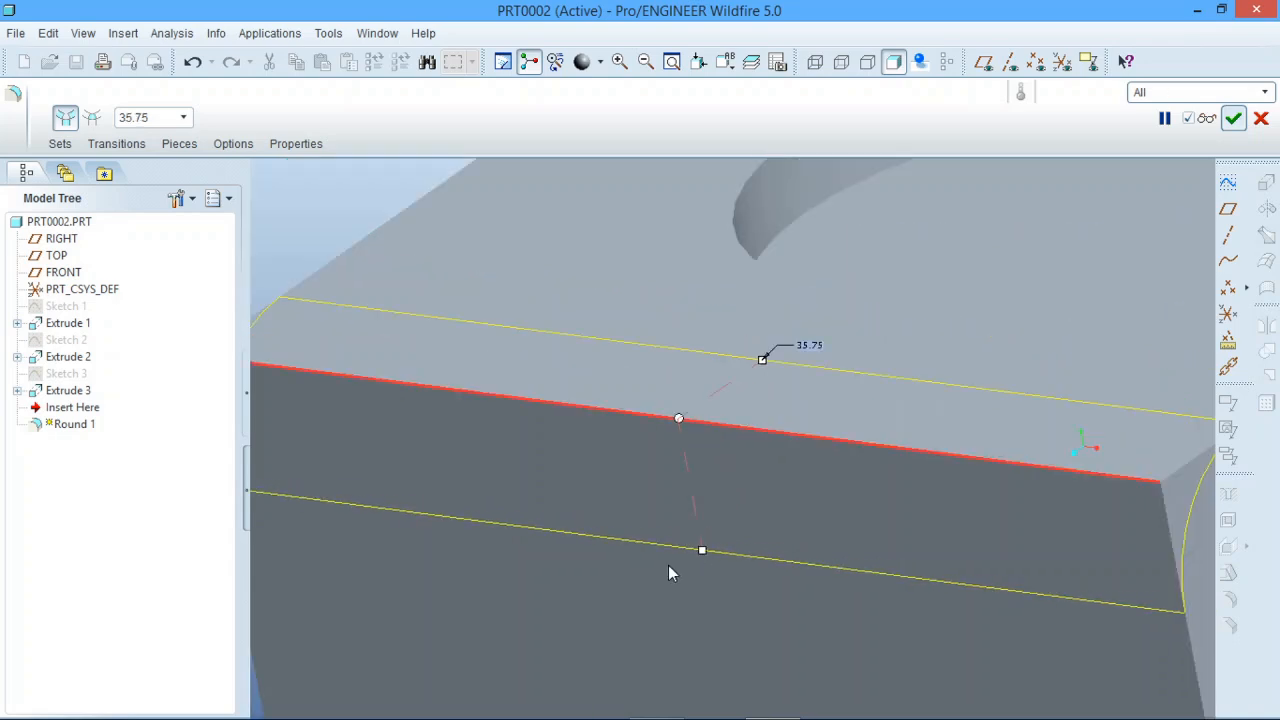
pyautogui.click(1233, 118)
pyautogui.click(397, 329)
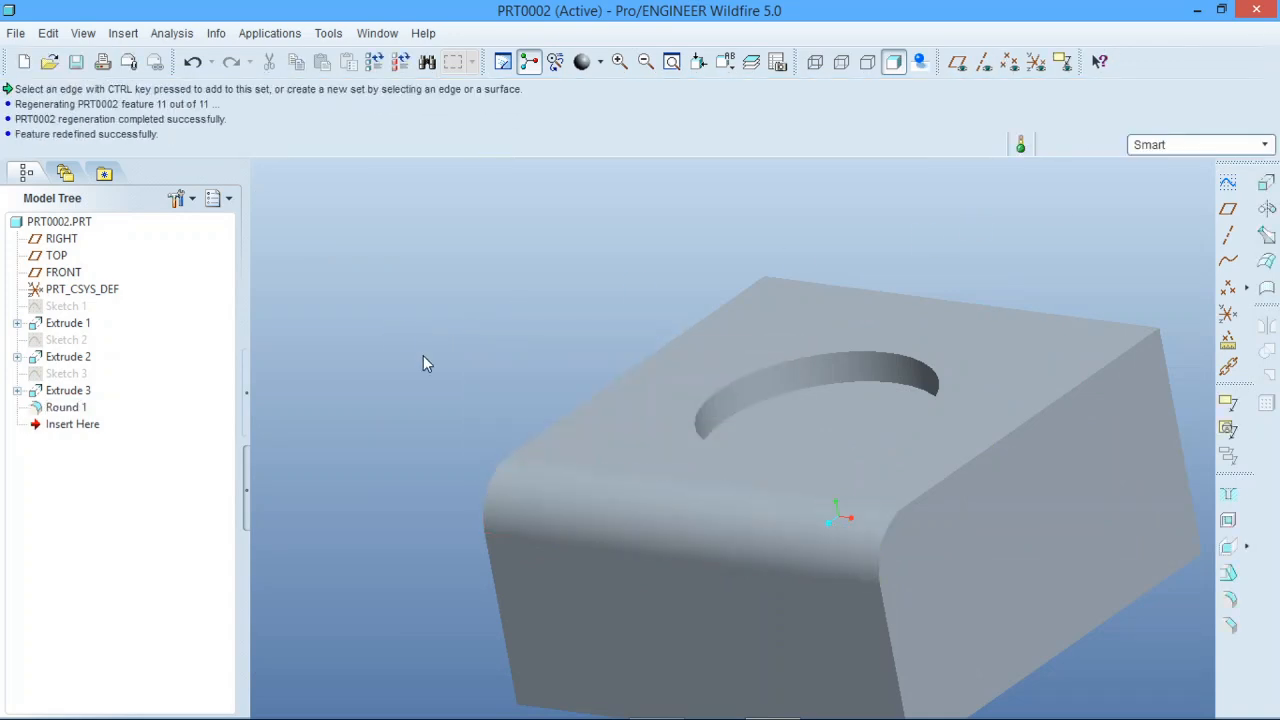
# Start a new round feature and assign the top edge opposite Round 1 to Set 1 with radius 10.00.
pyautogui.moveTo(543, 499); pyautogui.dragTo(512, 500, button='middle')
pyautogui.scroll(3, 512, 493)
pyautogui.scroll(-2, 630, 542)
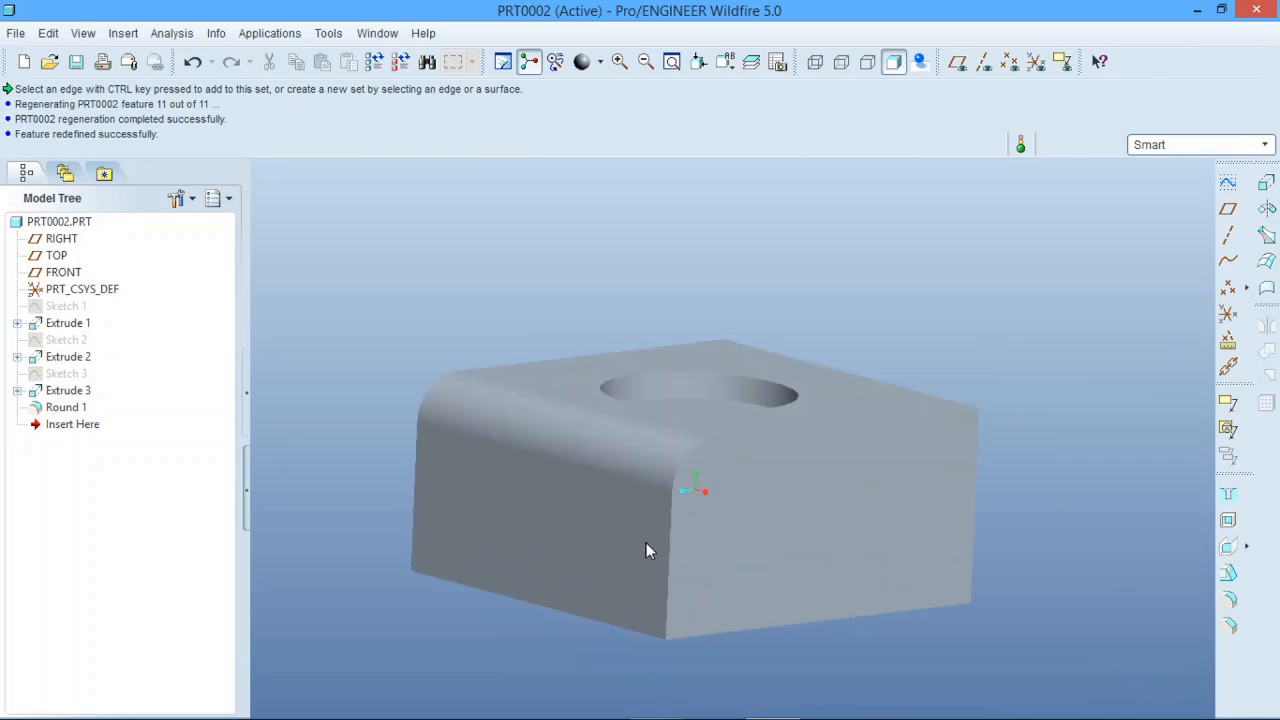
pyautogui.moveTo(646, 543)
pyautogui.mouseDown(button='middle')
pyautogui.moveTo(624, 583)
pyautogui.moveTo(635, 555)
pyautogui.mouseUp(button='middle')
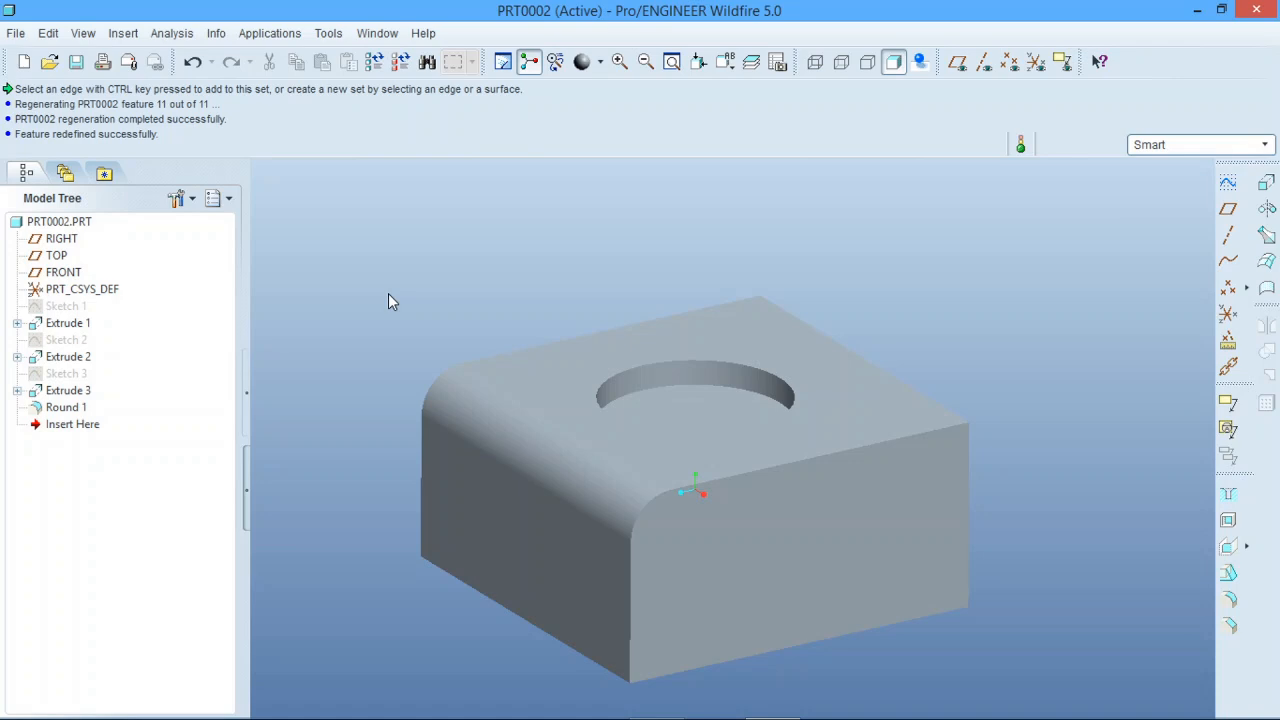
pyautogui.click(1226, 598)
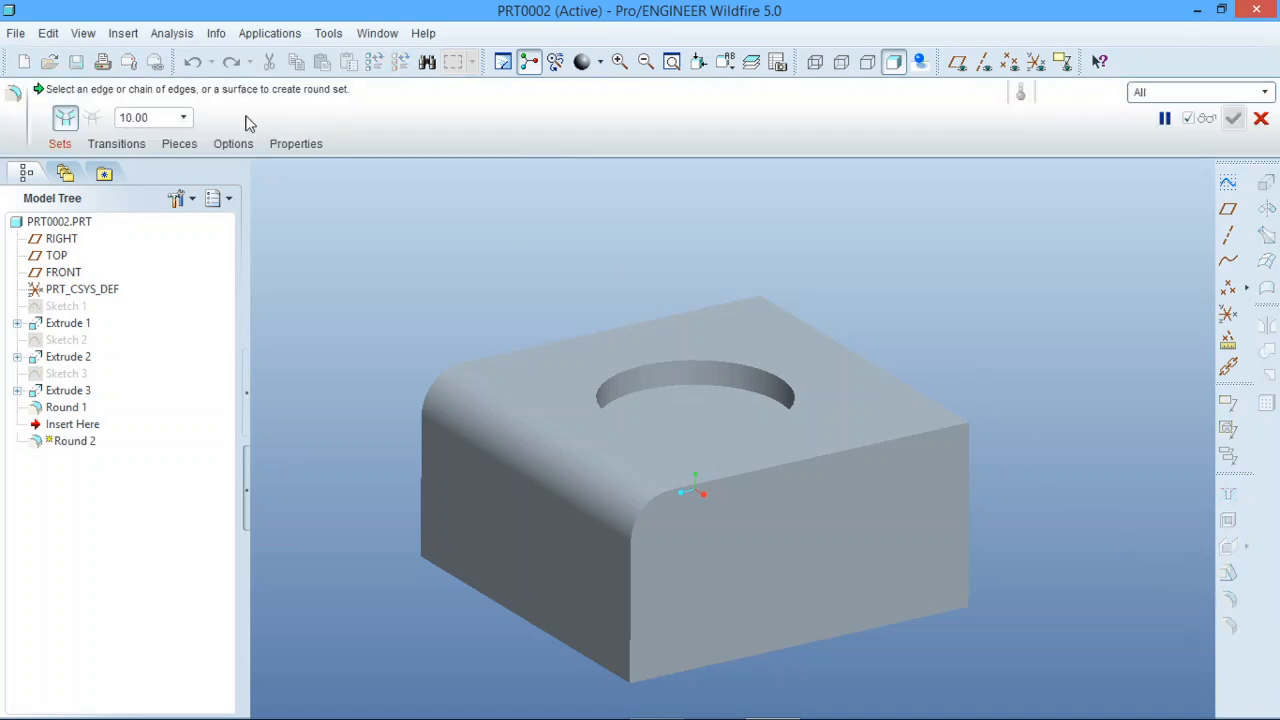
pyautogui.click(62, 145)
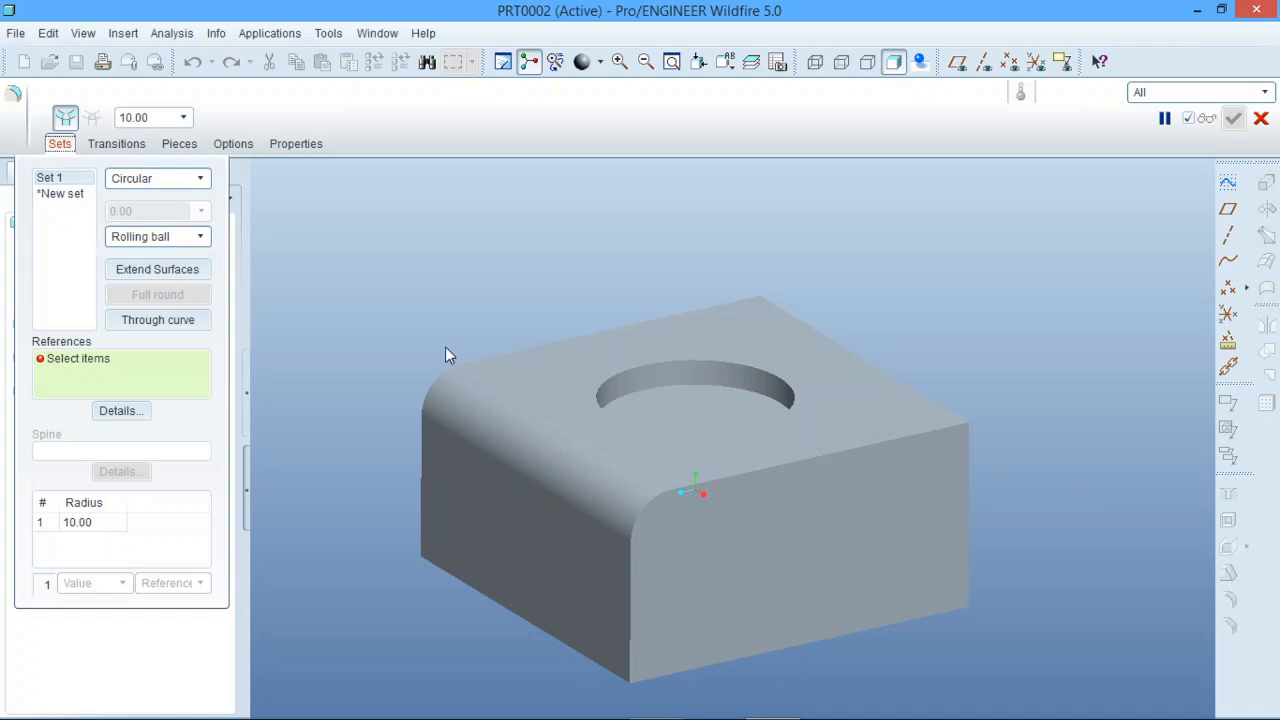
pyautogui.click(920, 396)
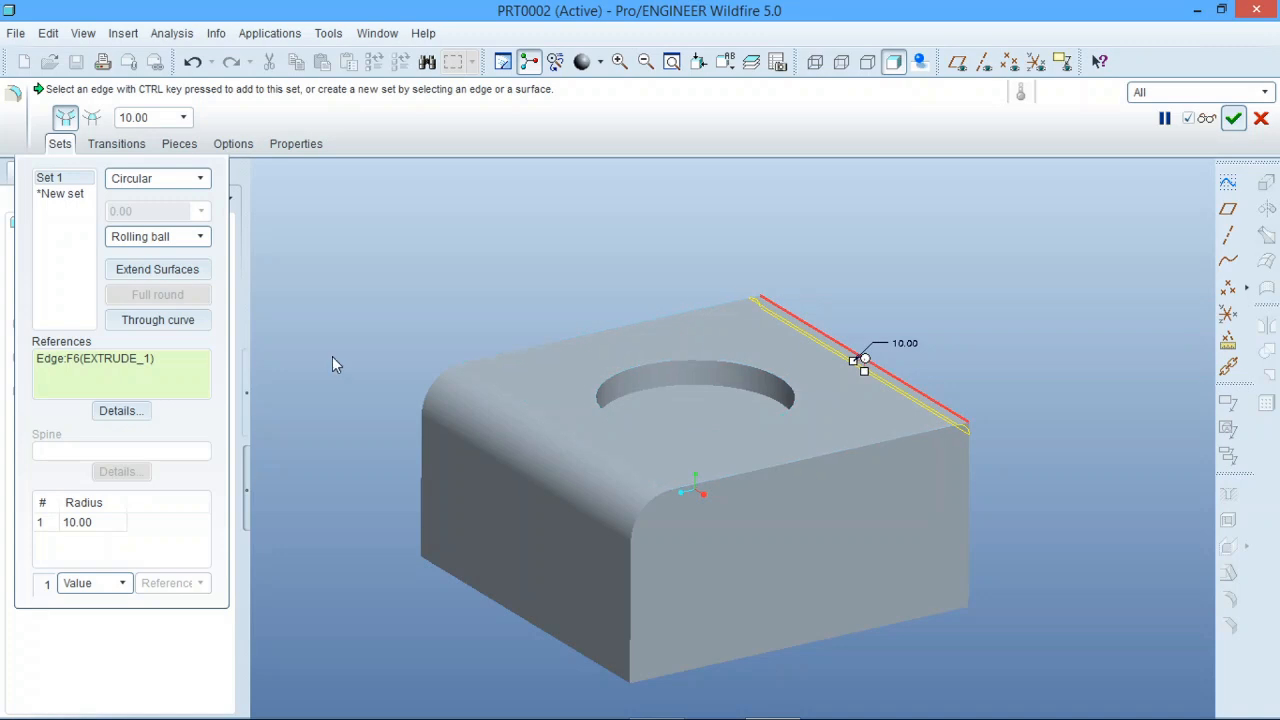
# Add a second set on the adjoining top edge that runs into Round 1, with radius 15, and complete the round.
pyautogui.click(55, 195)
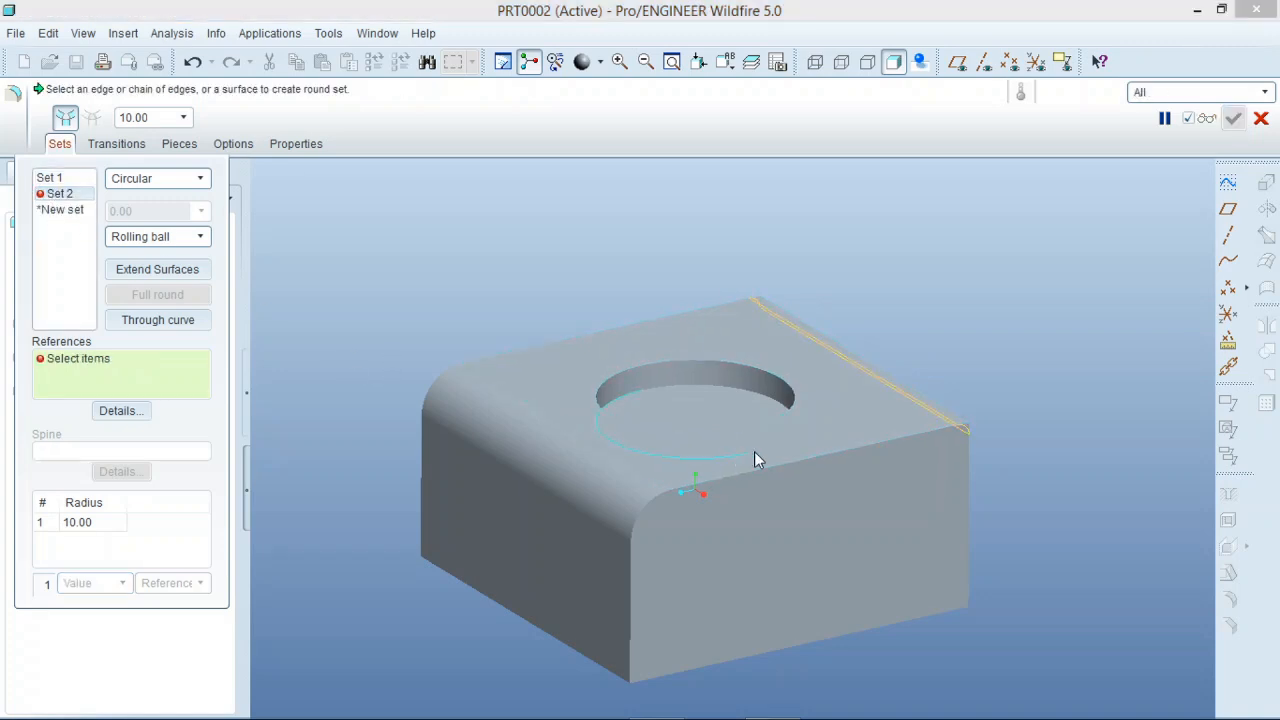
pyautogui.click(821, 461)
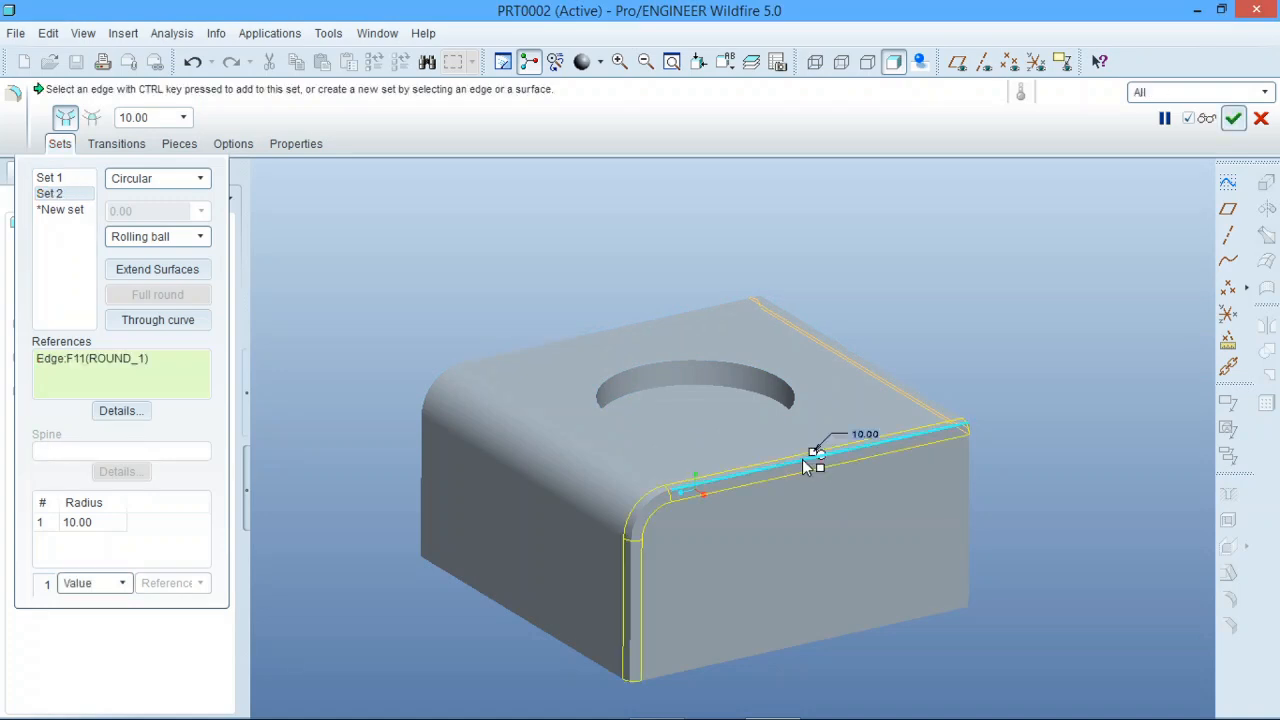
pyautogui.click(108, 522)
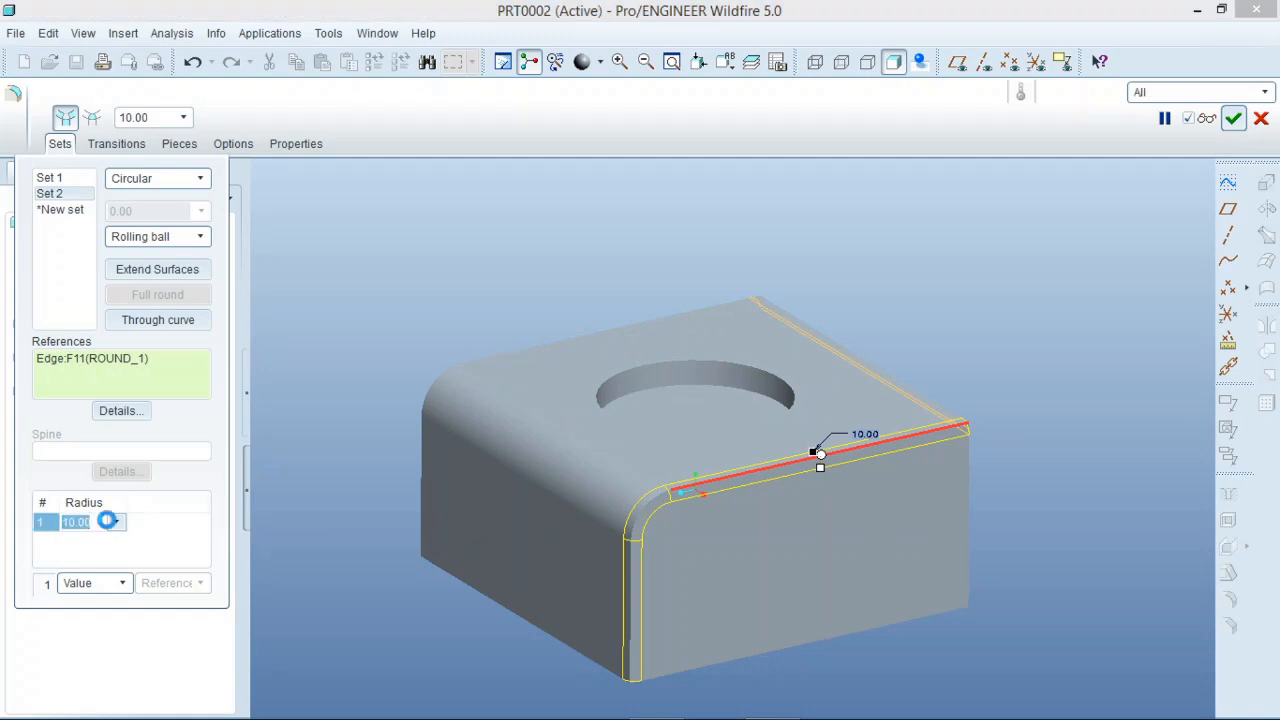
pyautogui.write('15')
pyautogui.press('Return')
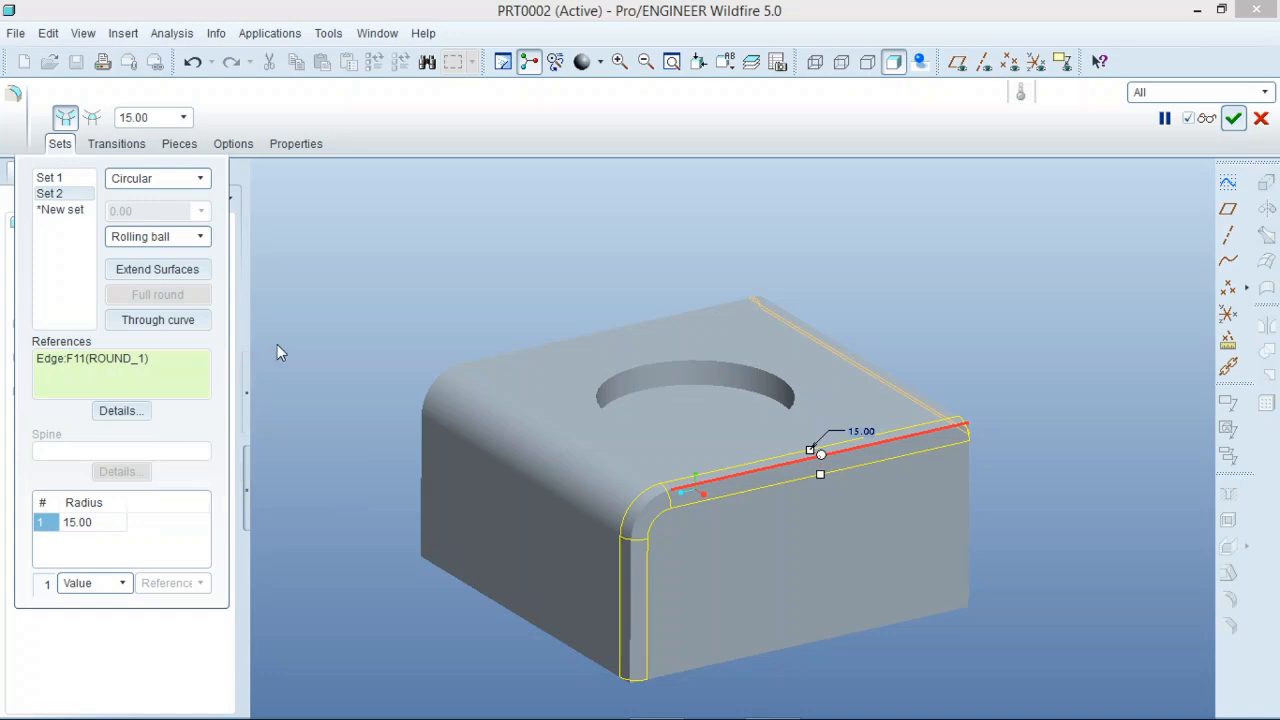
pyautogui.click(1233, 118)
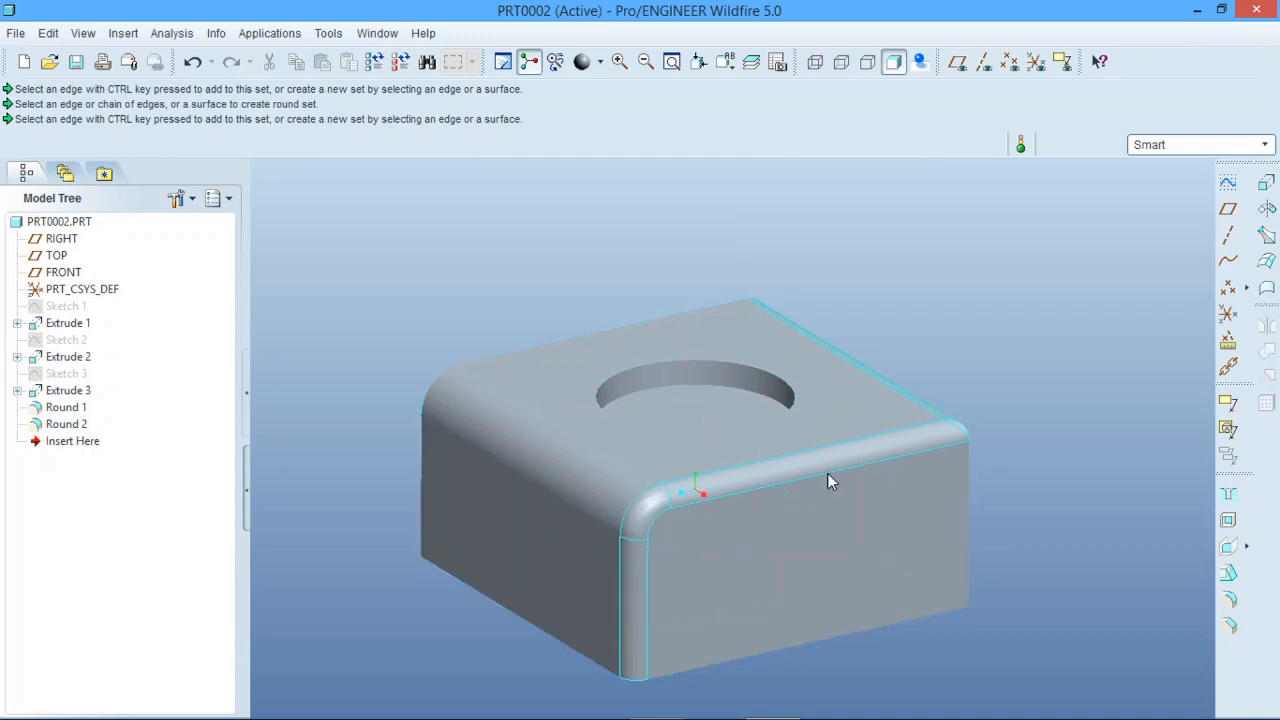
# Suppress Round 2 and confirm the suppression.
pyautogui.moveTo(829, 477); pyautogui.dragTo(720, 509, button='middle')
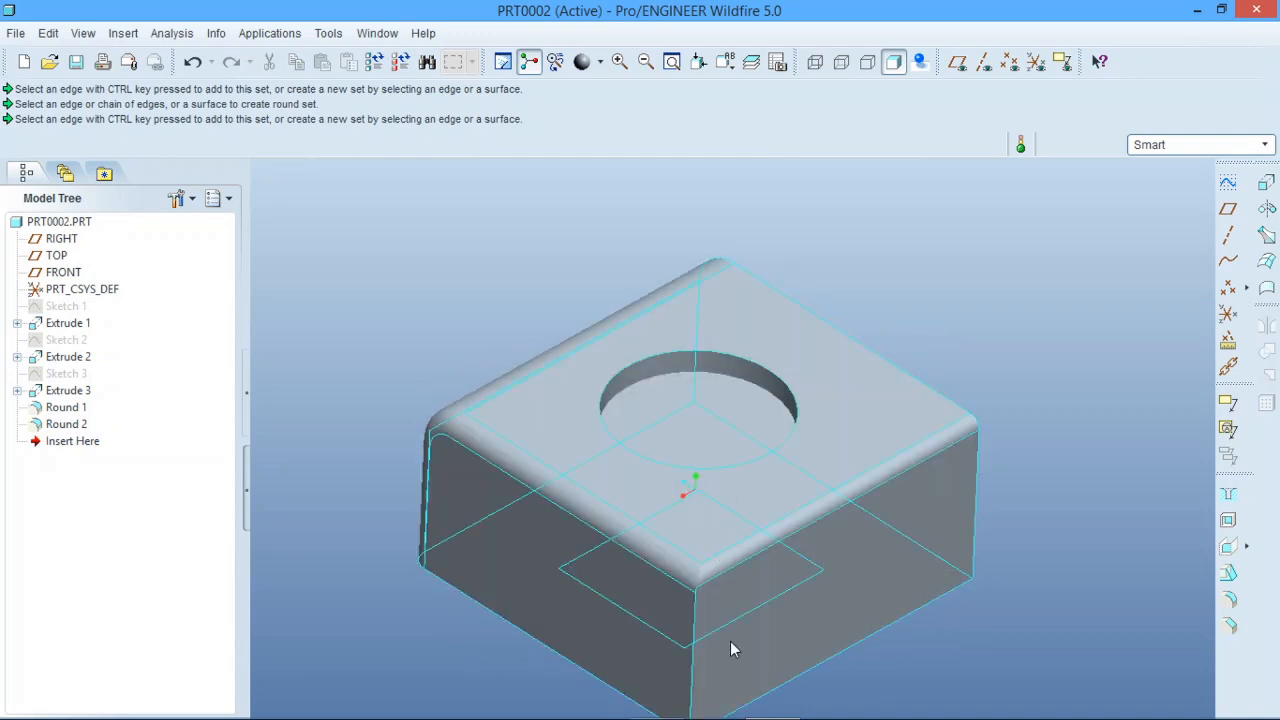
pyautogui.scroll(5, 712, 590)
pyautogui.scroll(-5, 708, 580)
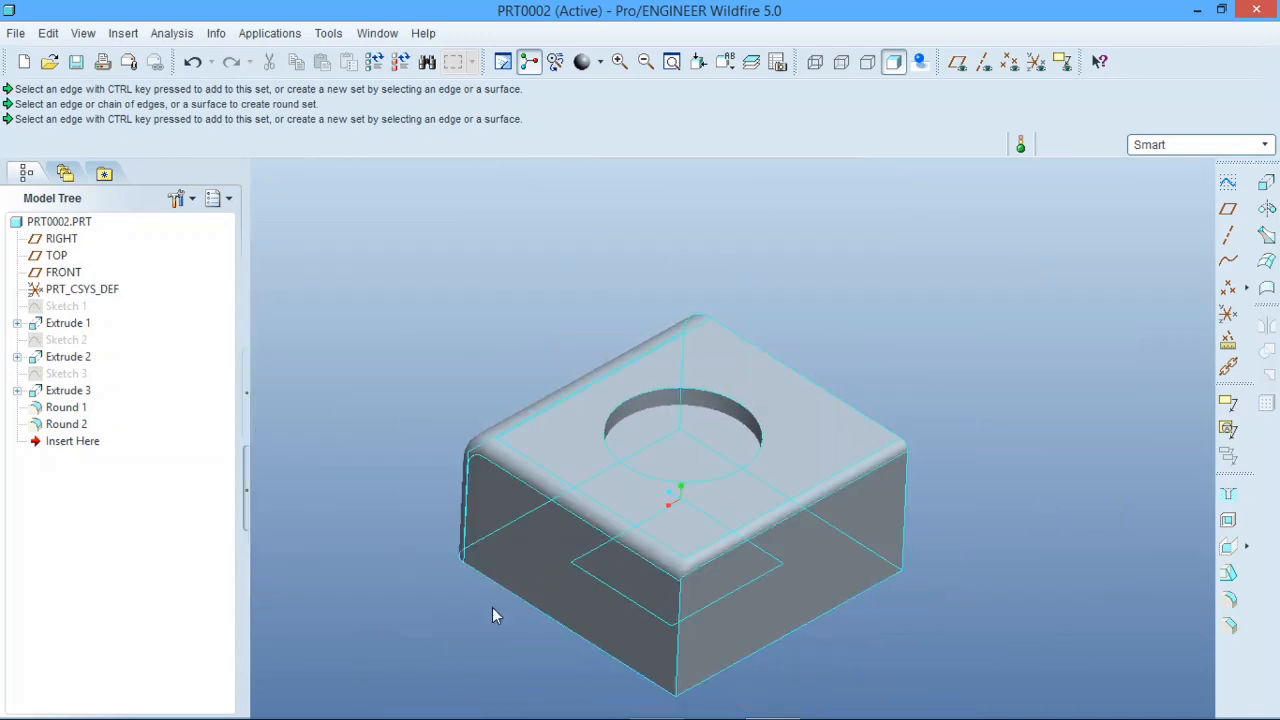
pyautogui.click(57, 426)
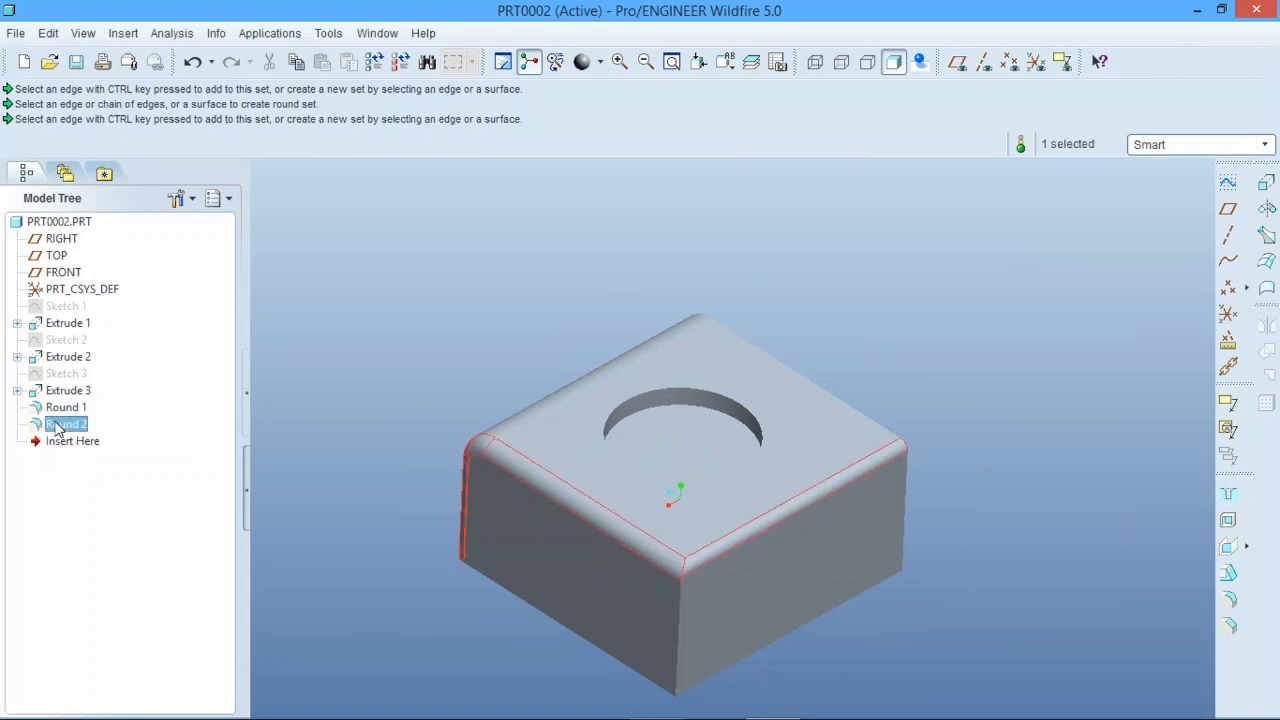
pyautogui.rightClick(57, 426)
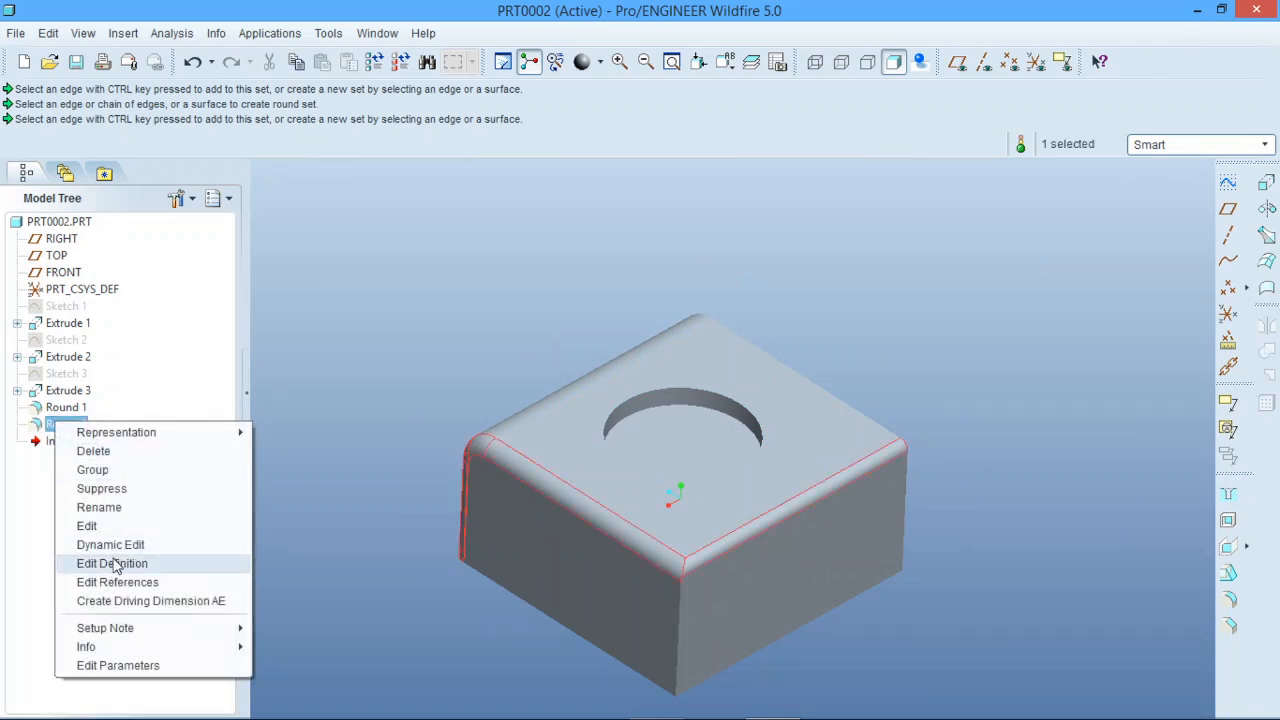
pyautogui.click(102, 489)
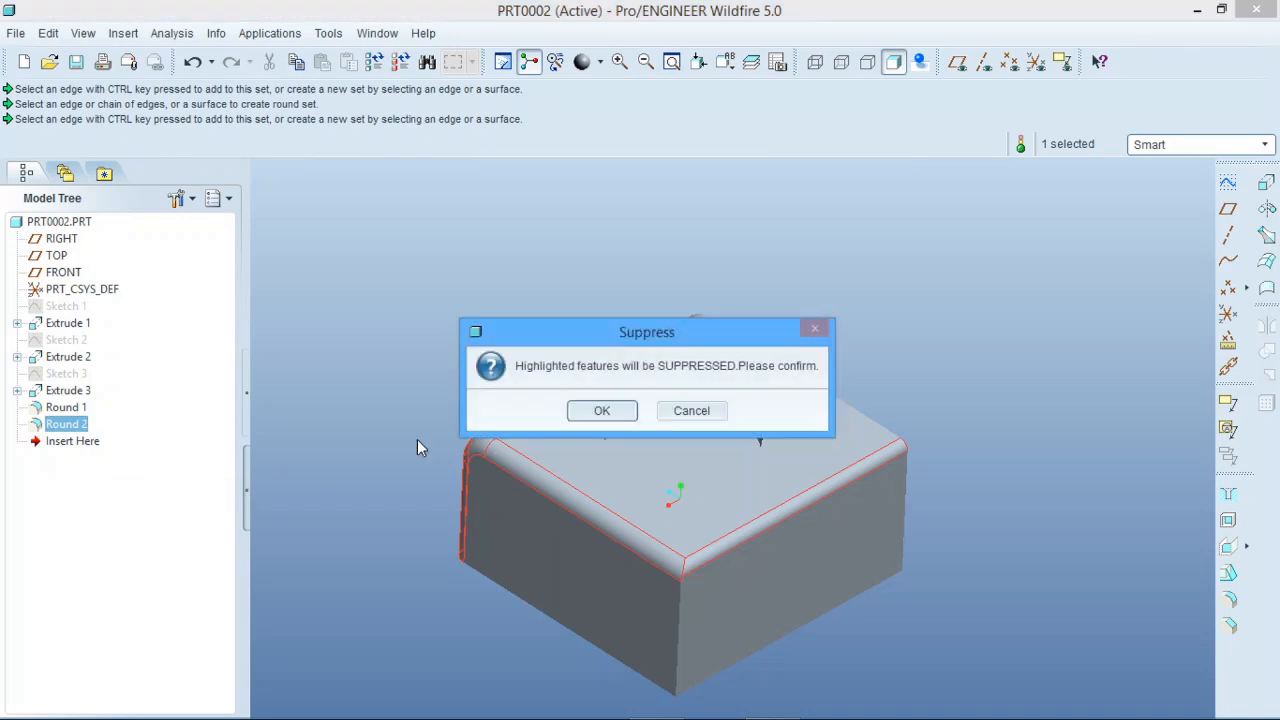
pyautogui.click(605, 414)
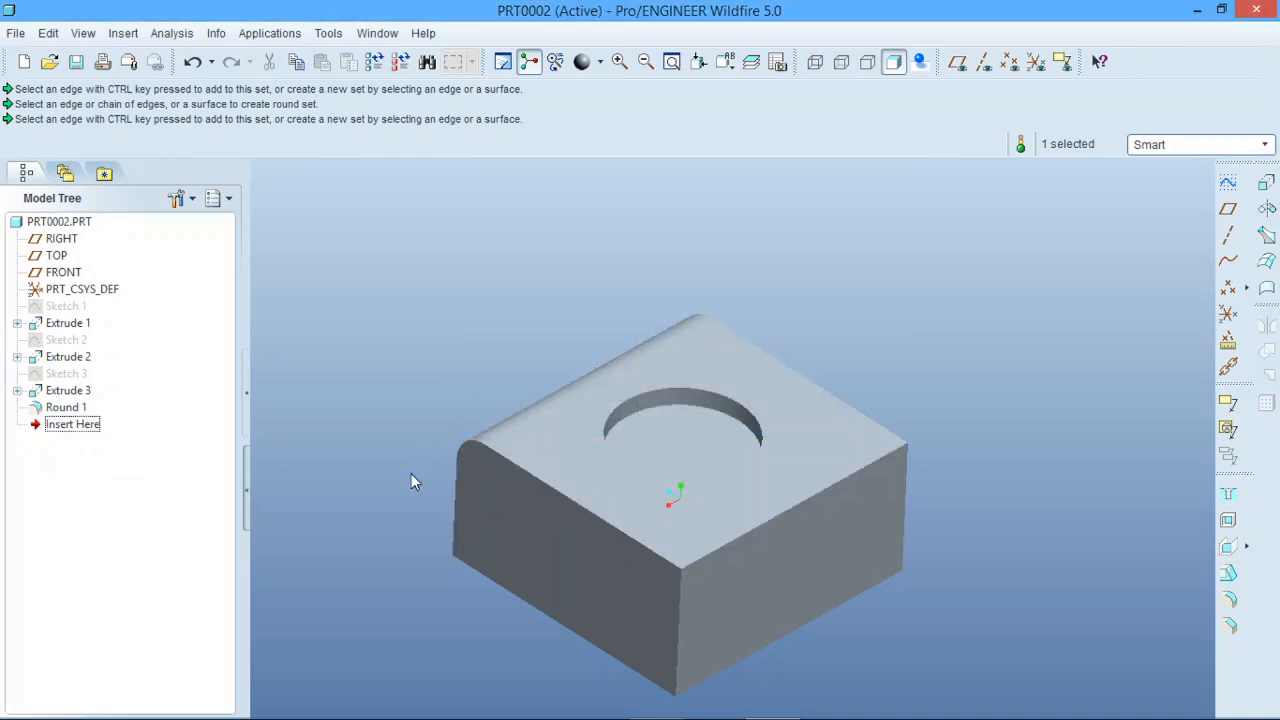
# Turn on the display of Suppressed Objects in the model tree items.
pyautogui.click(190, 199)
pyautogui.click(208, 223)
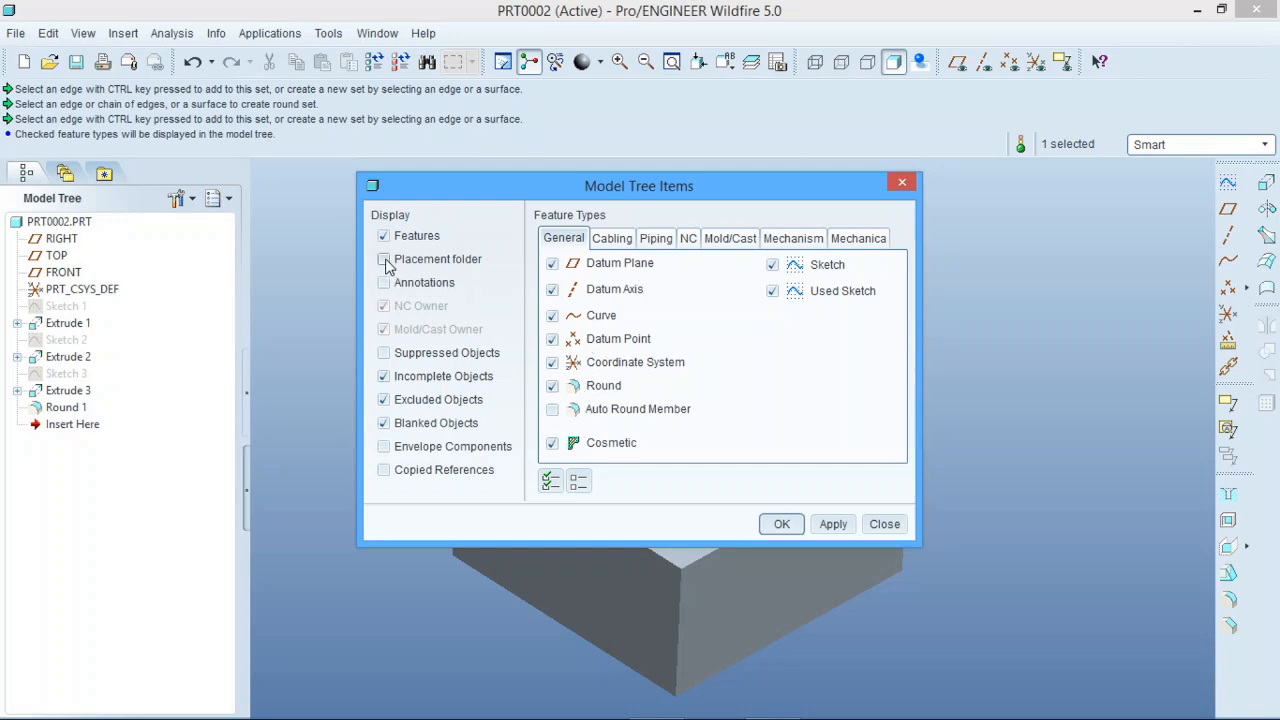
pyautogui.click(384, 353)
pyautogui.click(788, 527)
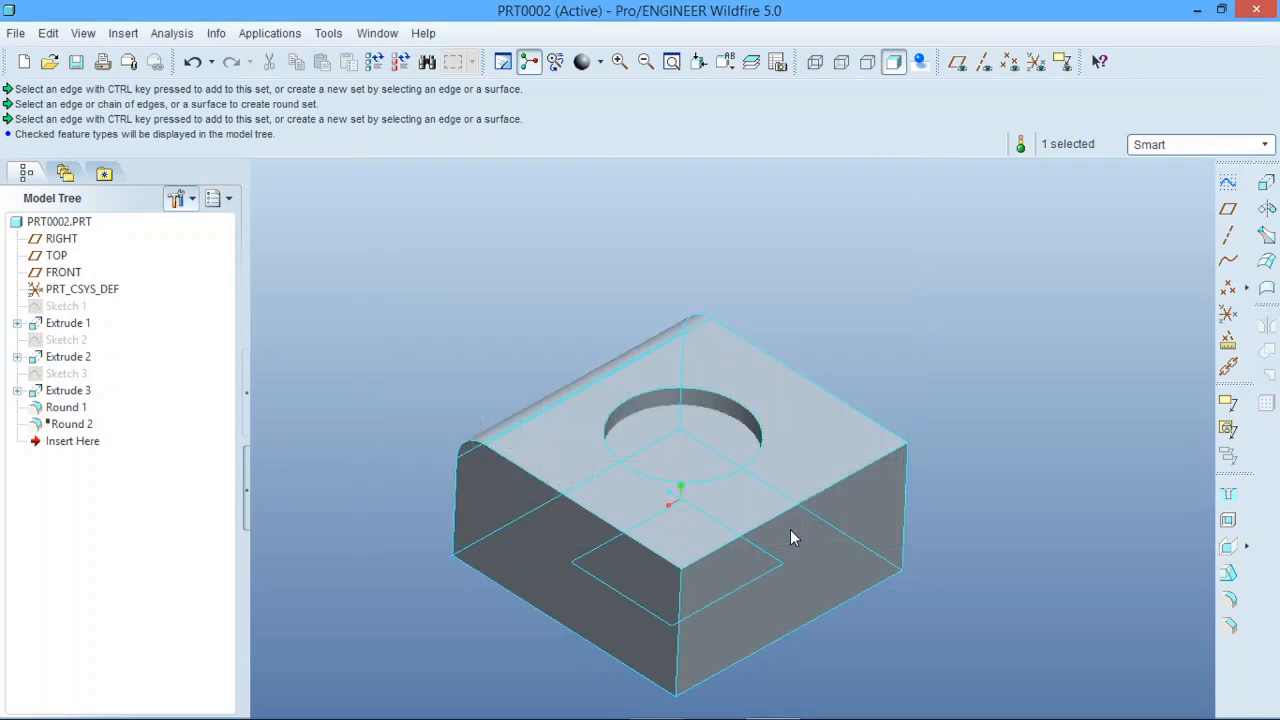
# Resume the suppressed Round 2 and inspect the block's rounded edges.
pyautogui.click(84, 426)
pyautogui.rightClick(84, 425)
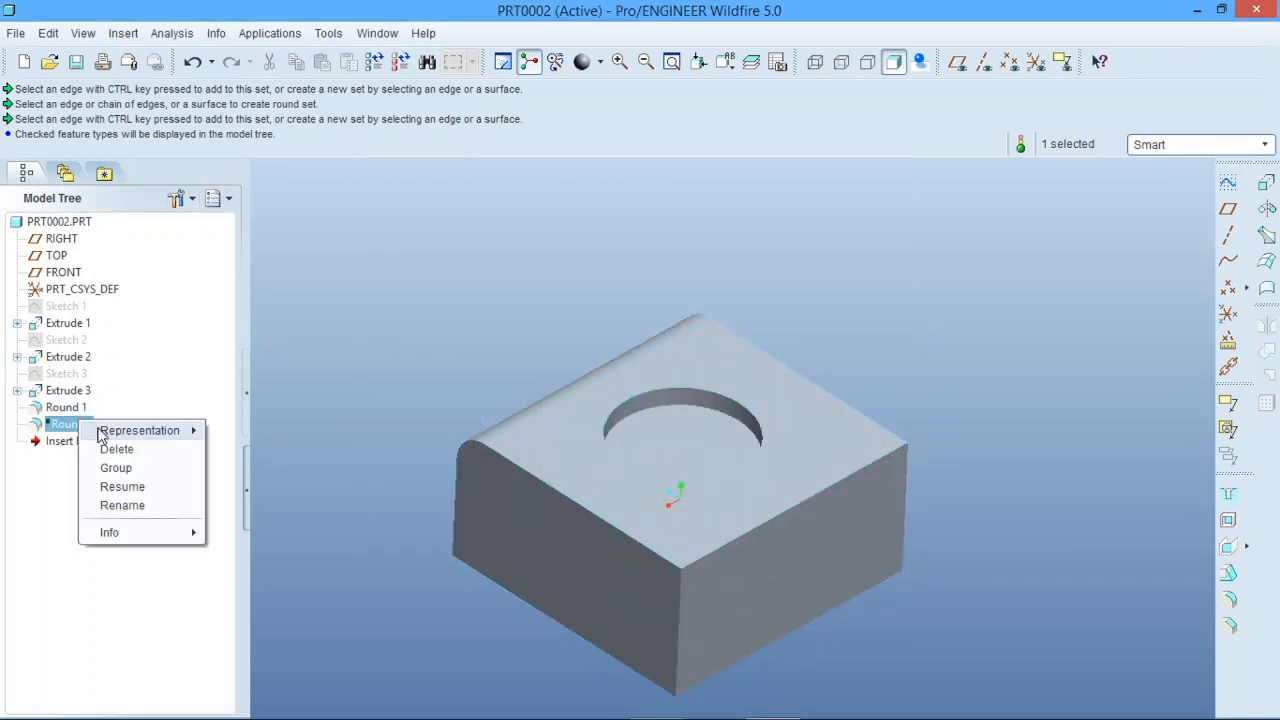
pyautogui.click(122, 487)
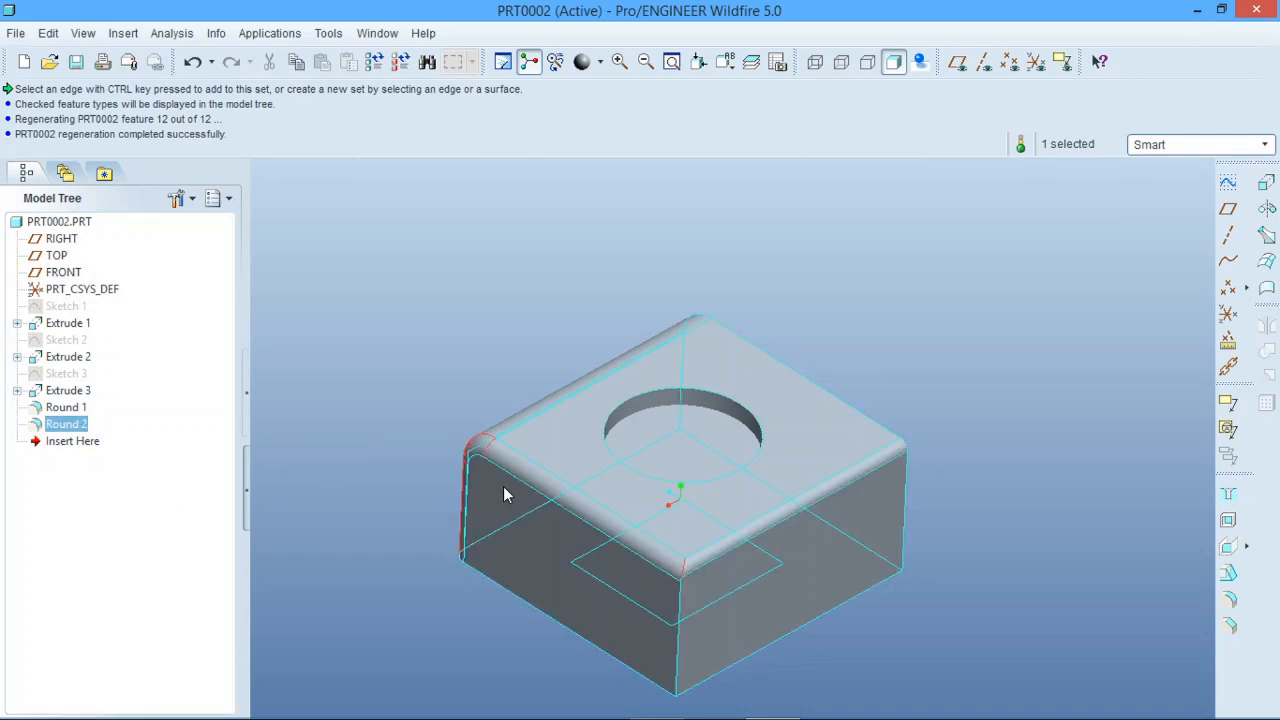
pyautogui.moveTo(503, 486); pyautogui.dragTo(577, 486, button='middle')
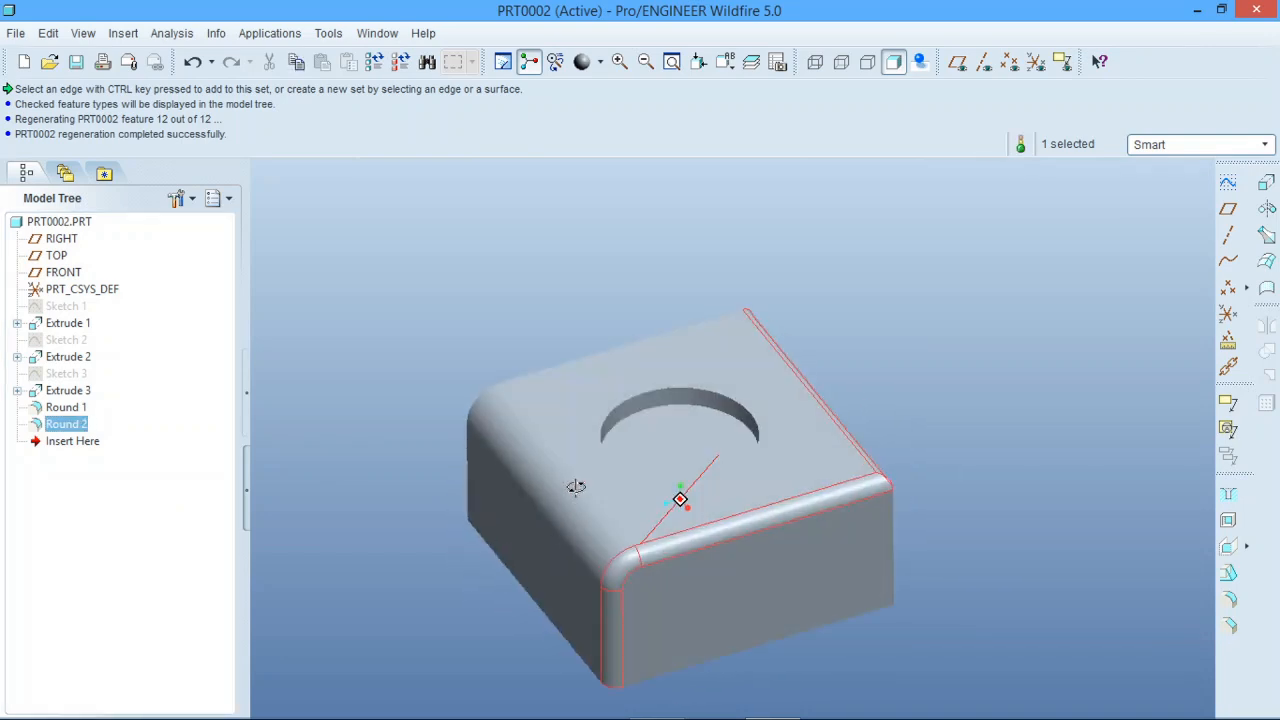
pyautogui.click(530, 318)
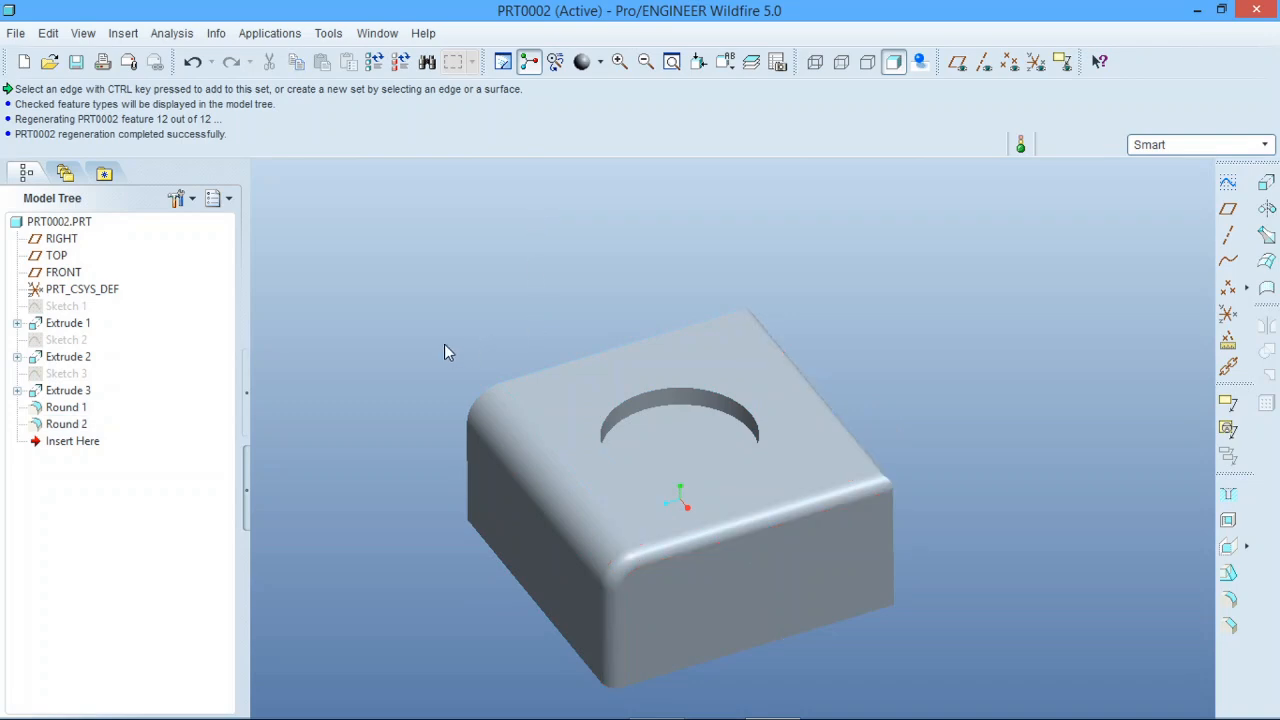
# Round the circular pocket's top edge with a Conic profile, conic parameter 0.50 and distance 15.00, in a new round feature.
pyautogui.click(1230, 599)
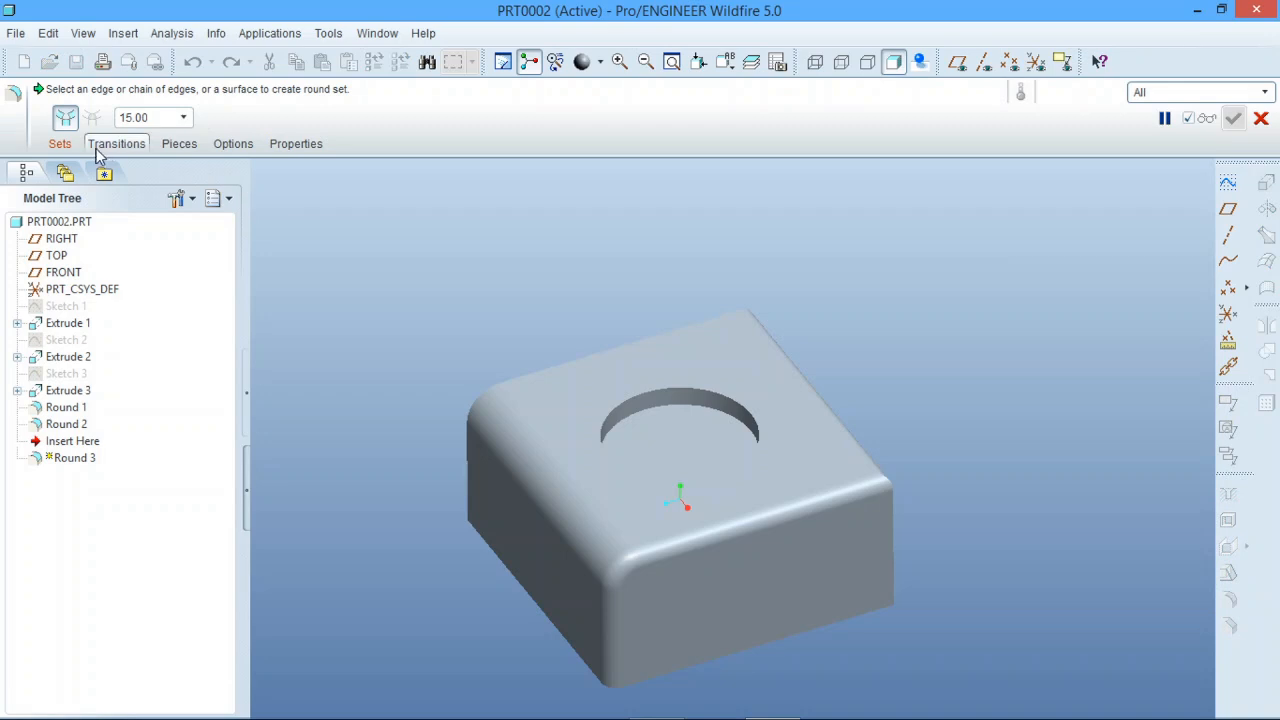
pyautogui.click(62, 145)
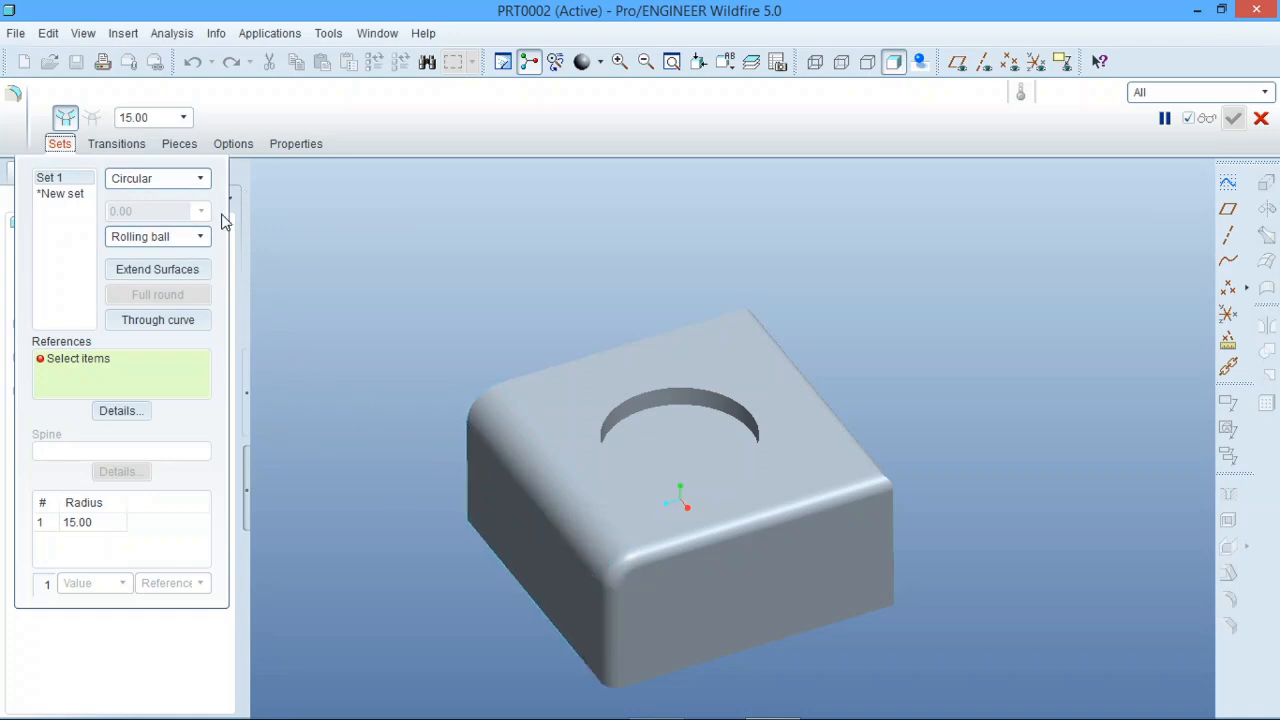
pyautogui.click(203, 182)
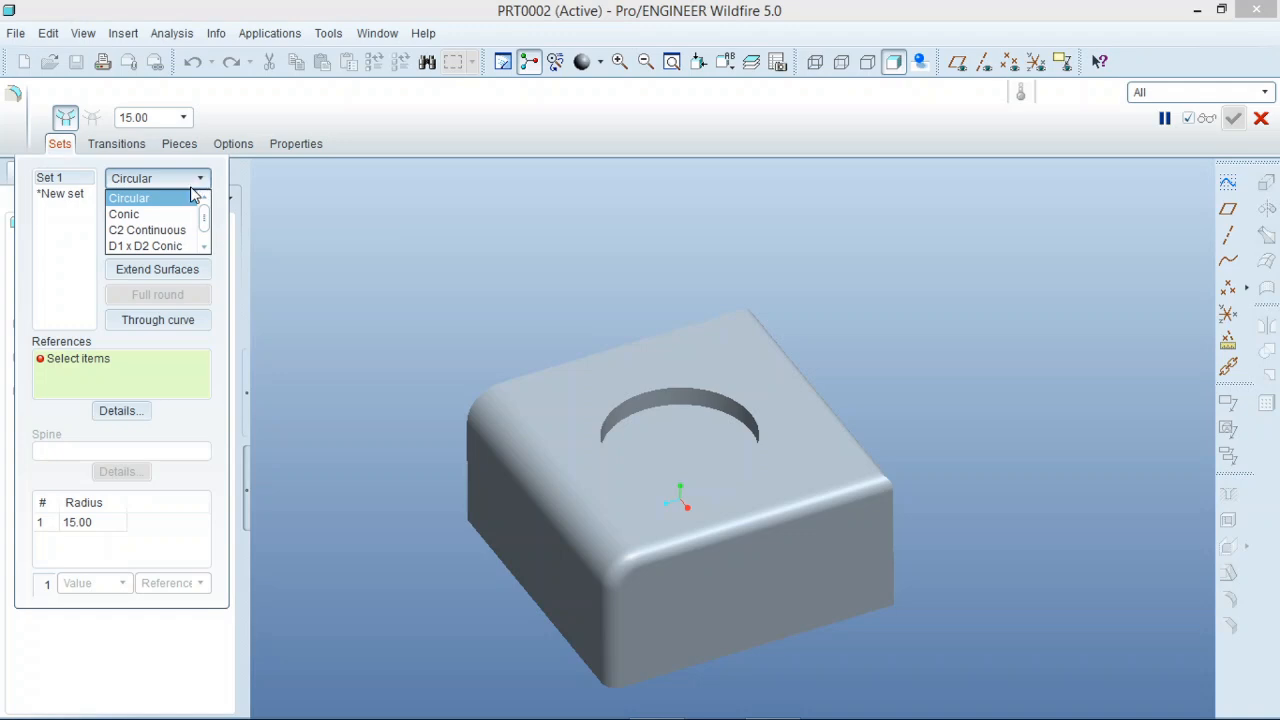
pyautogui.click(176, 216)
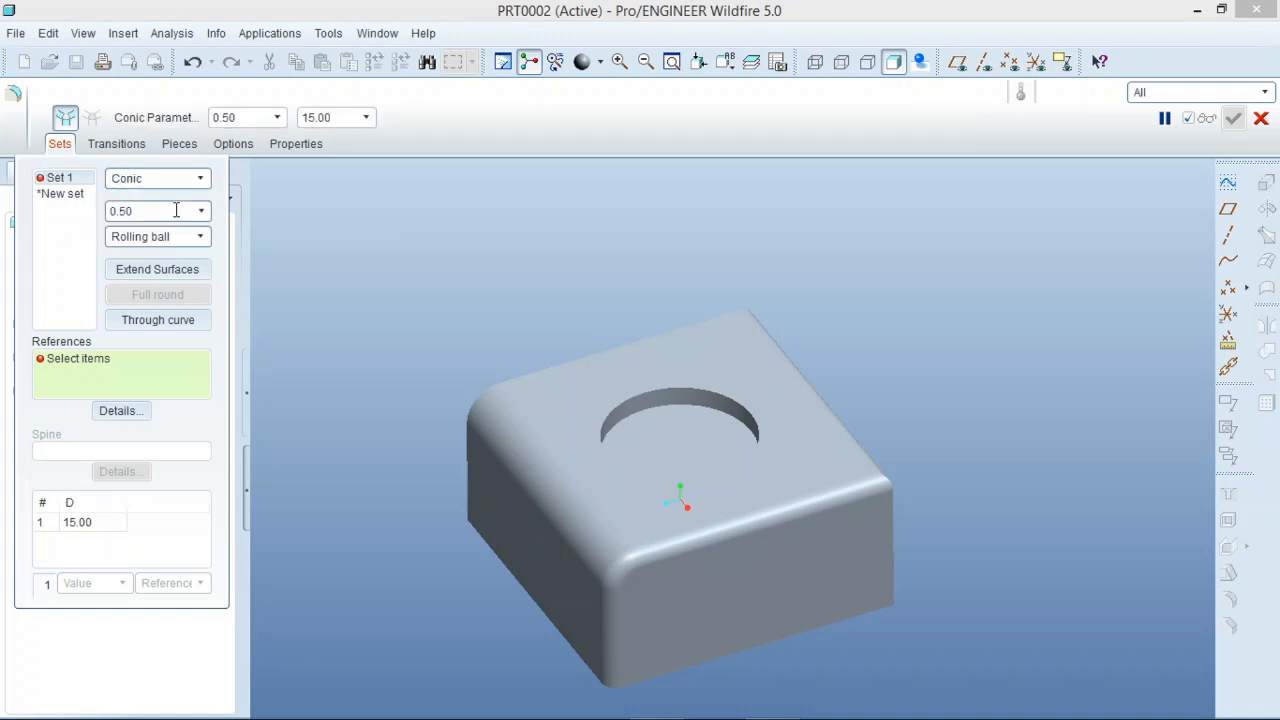
pyautogui.click(666, 387)
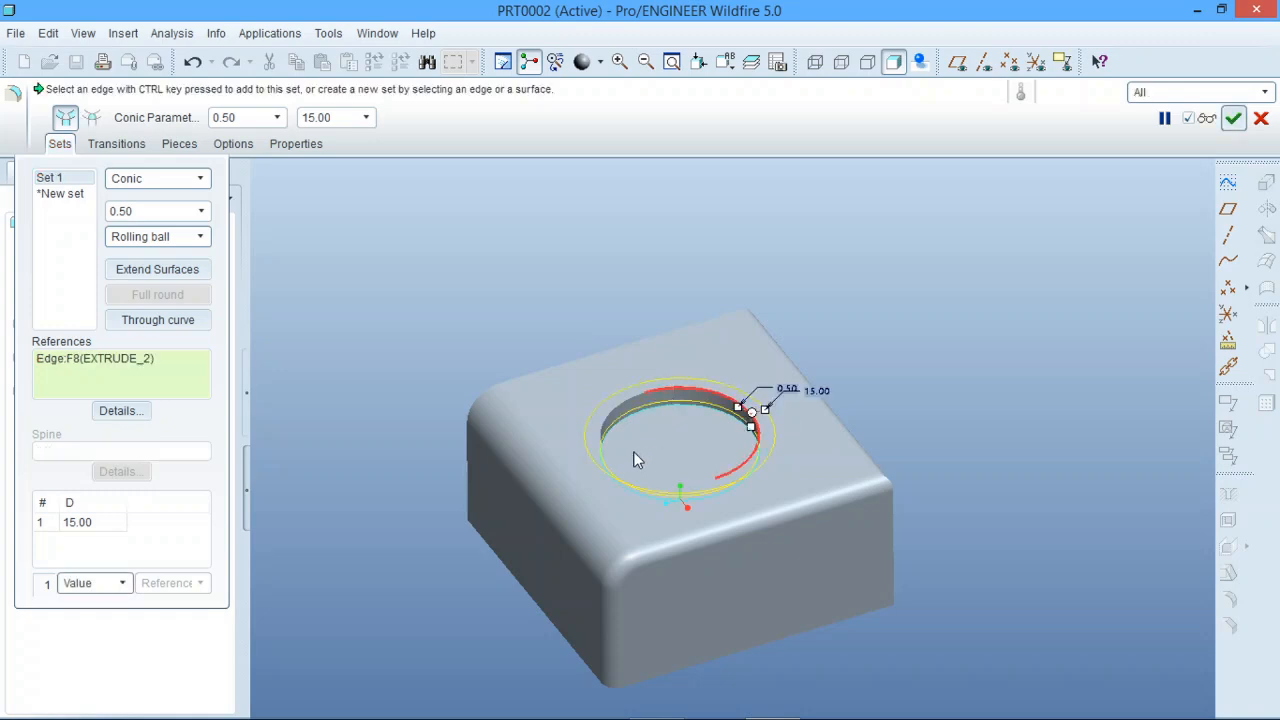
pyautogui.moveTo(634, 451); pyautogui.dragTo(609, 437, button='middle')
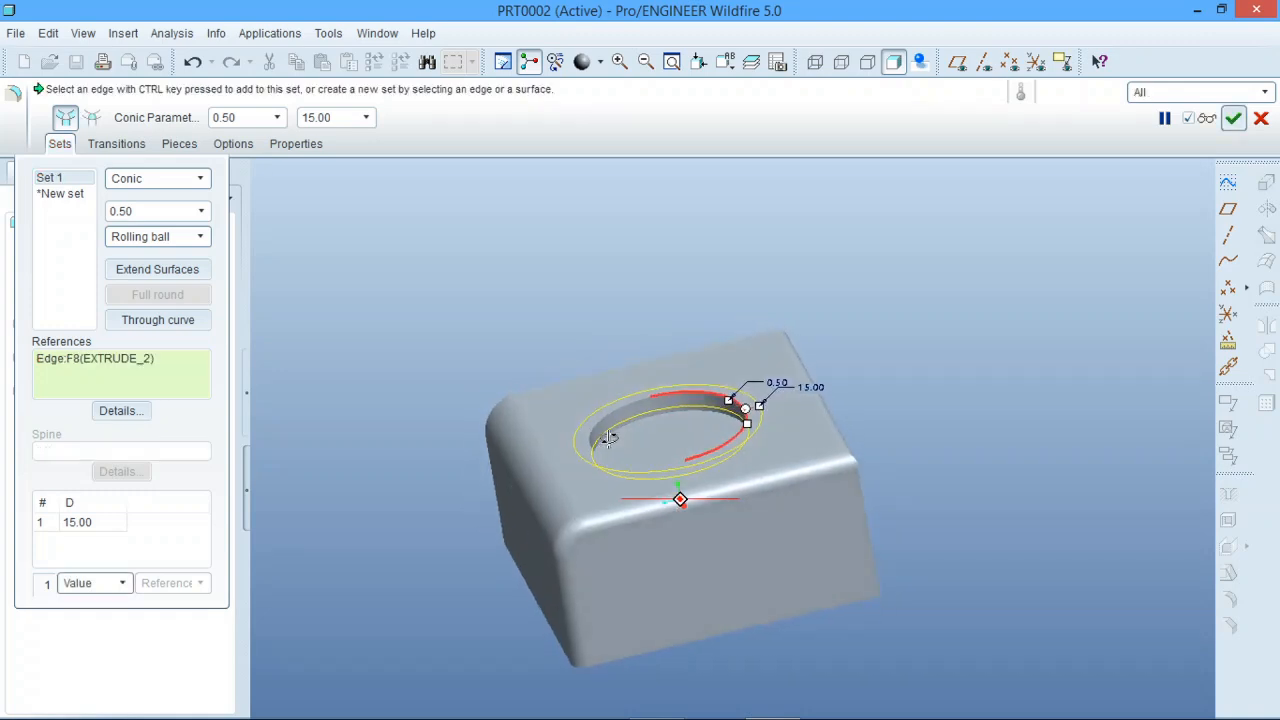
pyautogui.scroll(3, 624, 450)
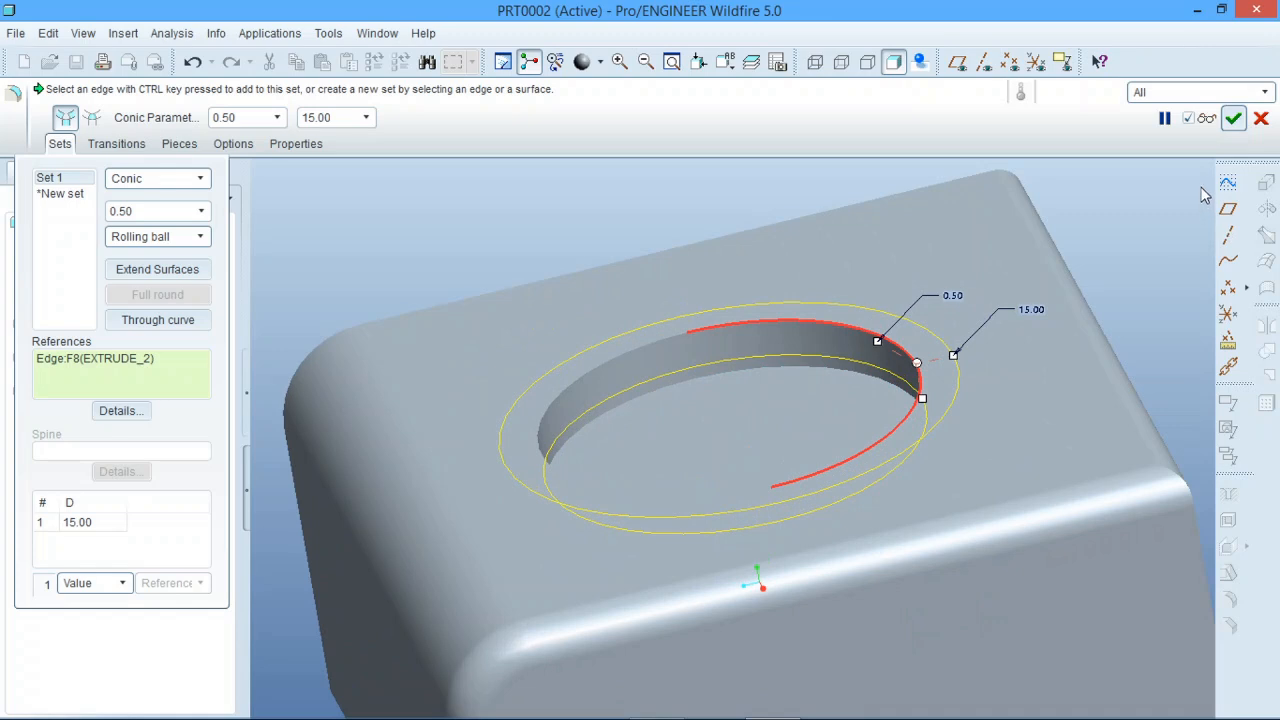
pyautogui.click(1234, 119)
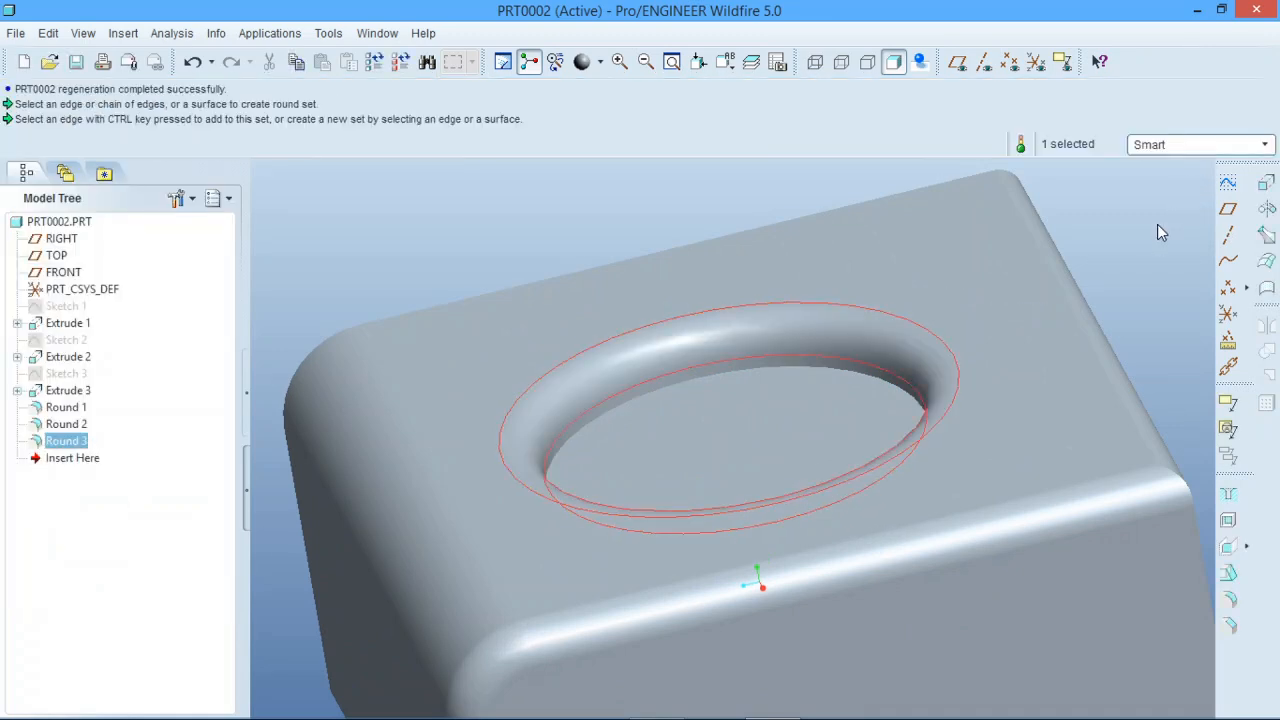
pyautogui.moveTo(792, 444)
pyautogui.mouseDown(button='middle')
pyautogui.moveTo(837, 449)
pyautogui.moveTo(787, 432)
pyautogui.mouseUp(button='middle')
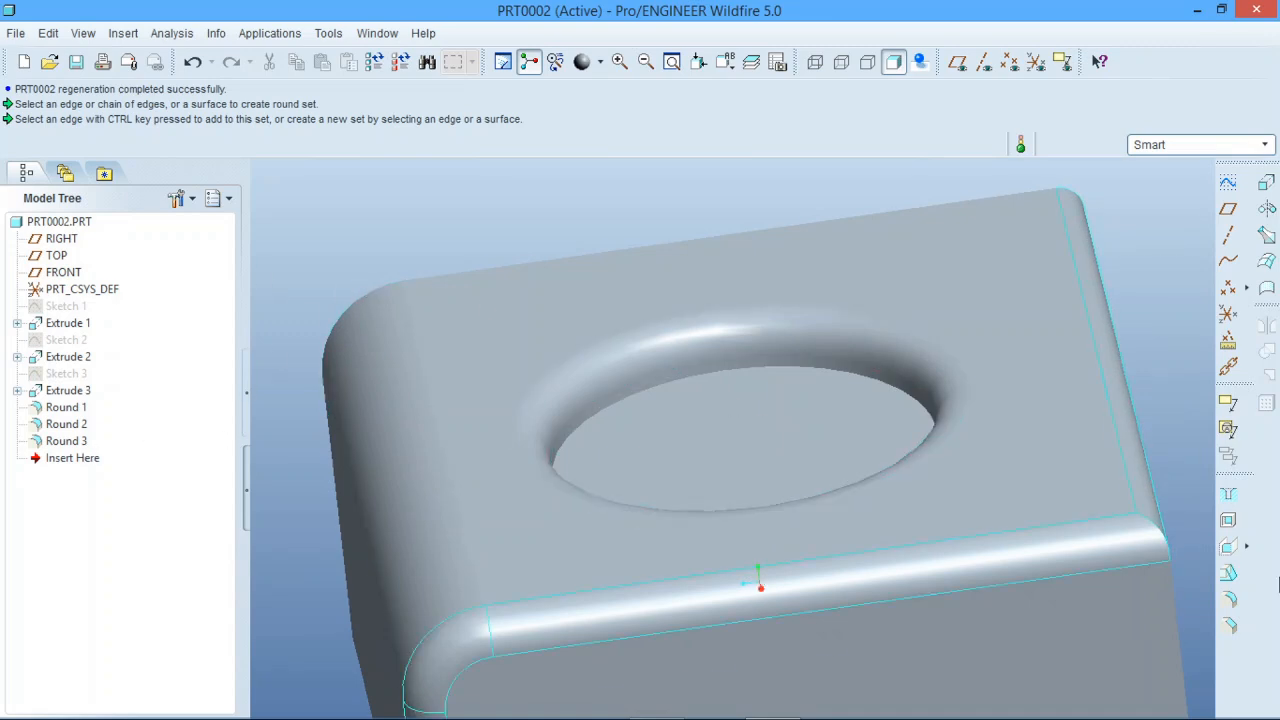
# Start another round feature and set the profile of Set 1 to D1 x D2 Conic, facing the side with the rectangular pocket.
pyautogui.click(1229, 599)
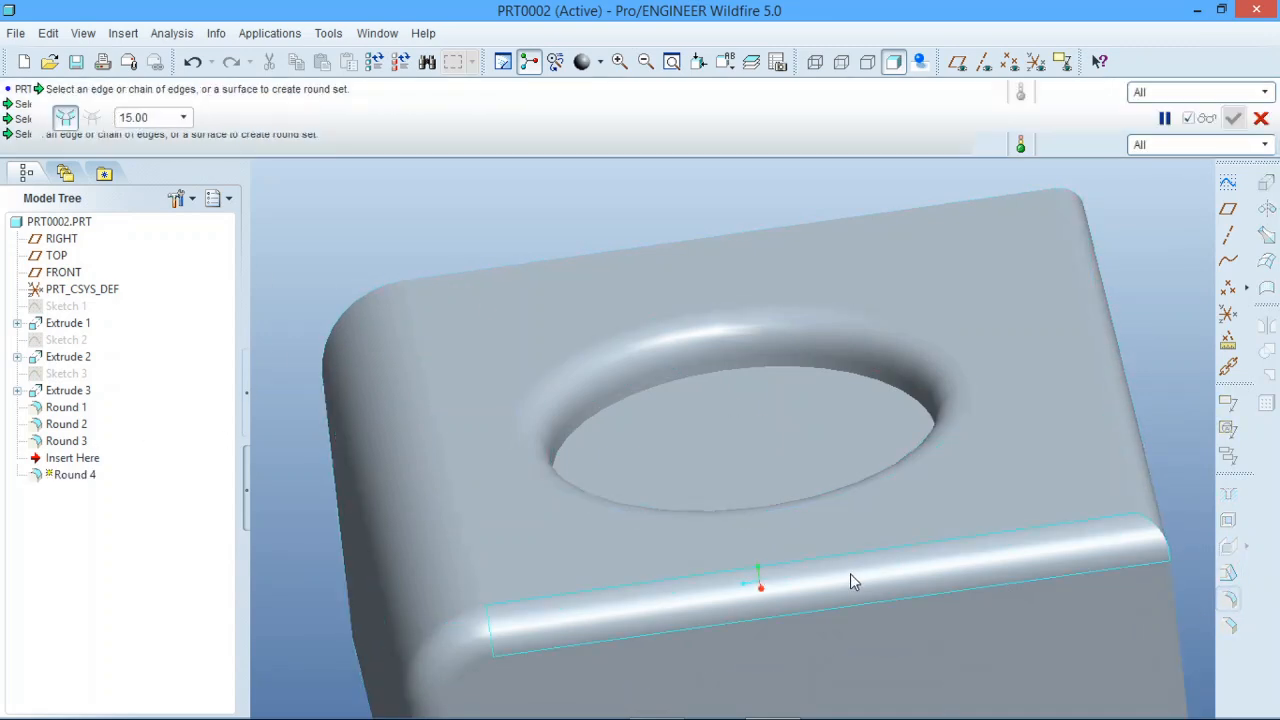
pyautogui.scroll(-3, 701, 393)
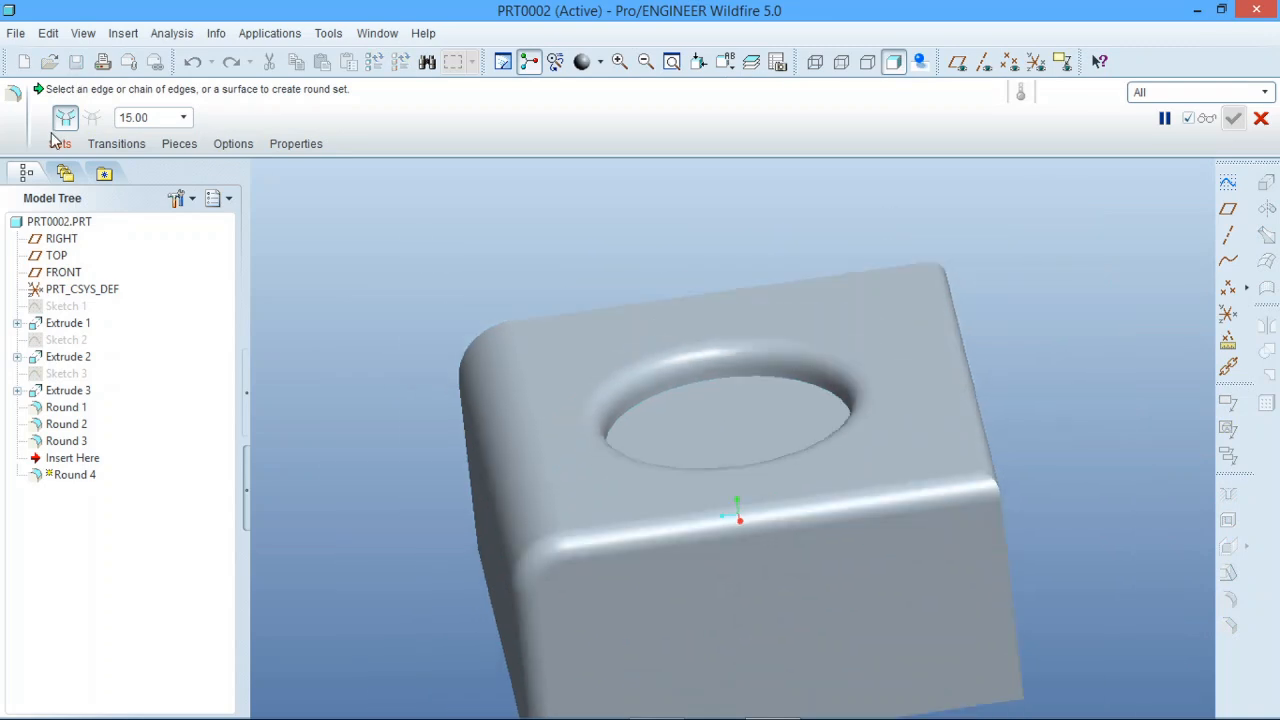
pyautogui.click(58, 143)
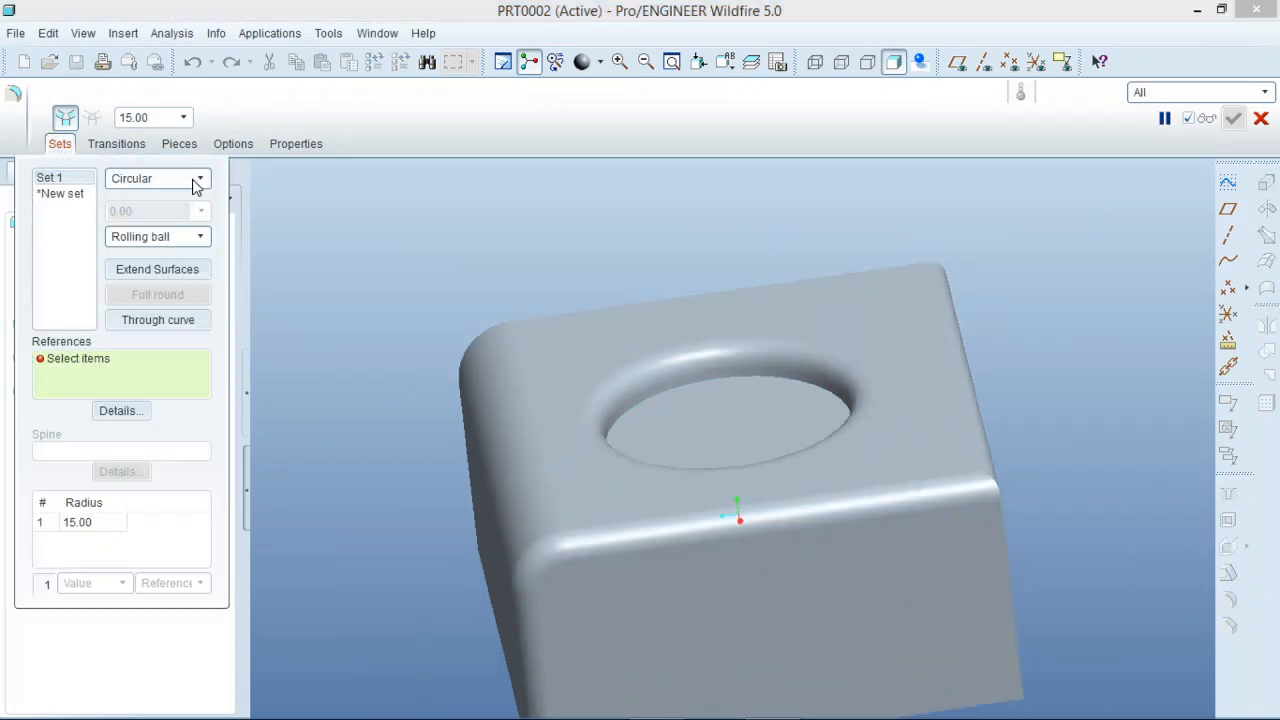
pyautogui.click(202, 181)
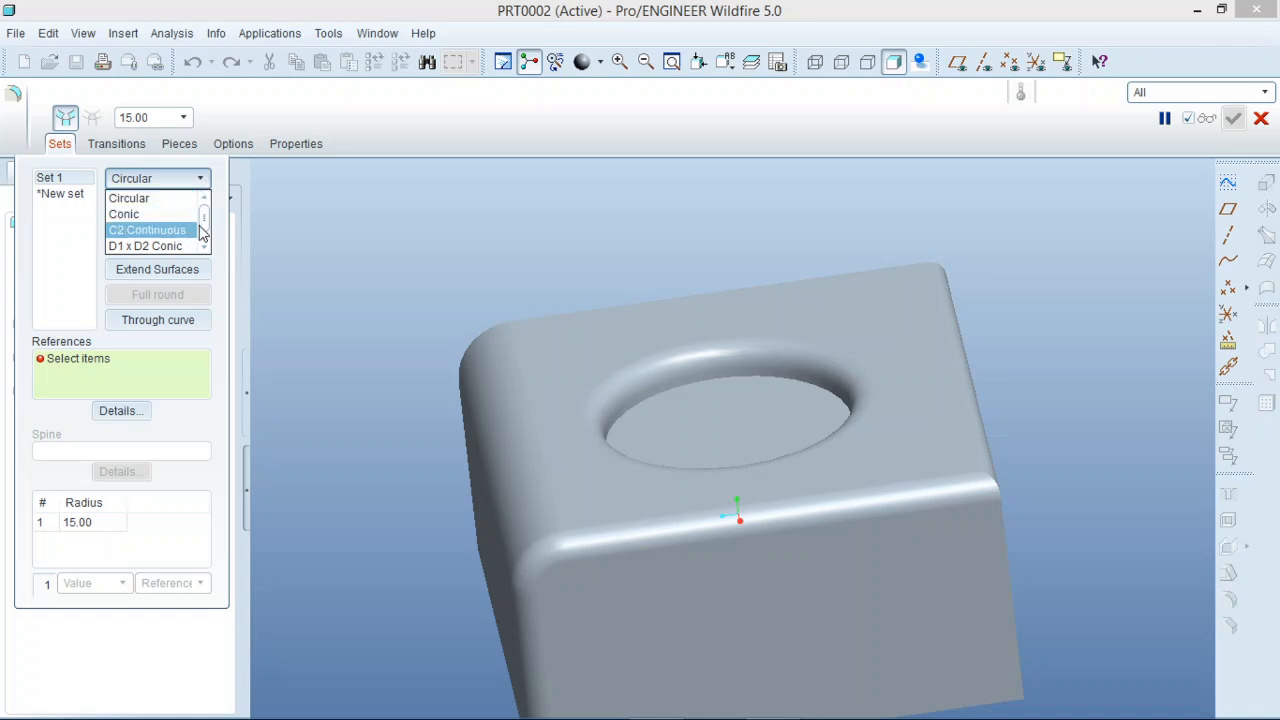
pyautogui.moveTo(201, 226); pyautogui.dragTo(202, 232)
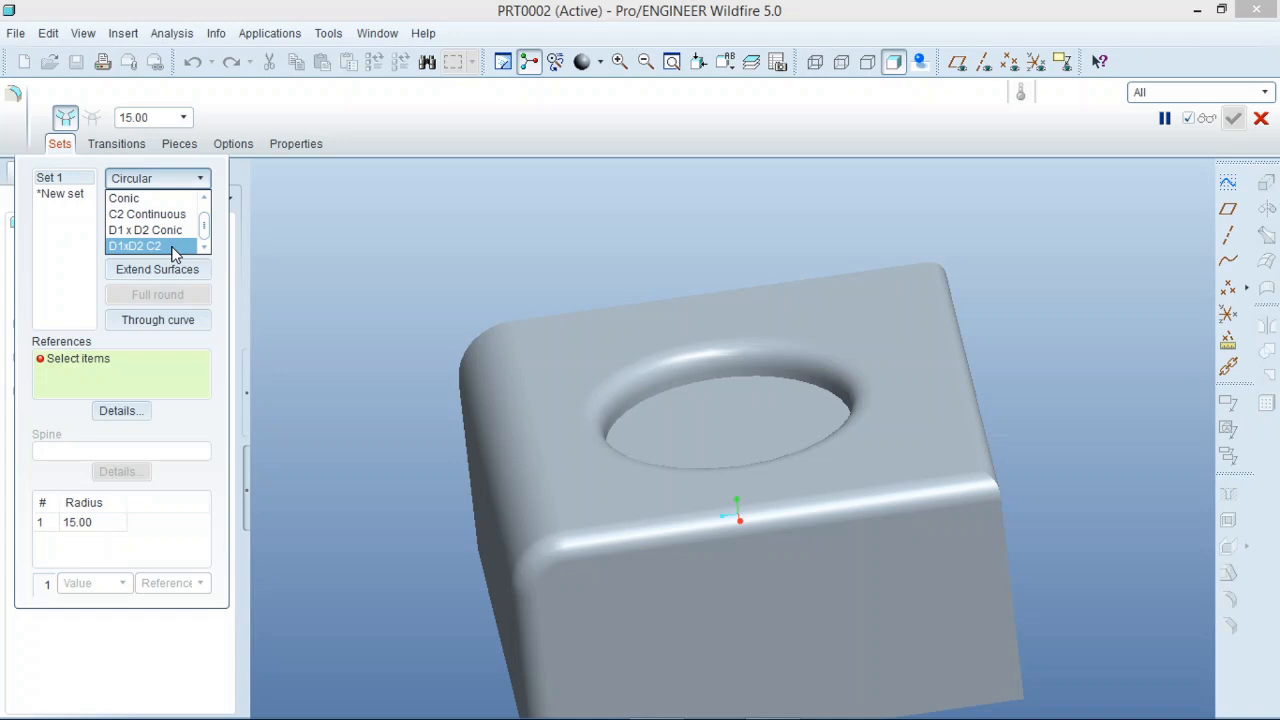
pyautogui.click(647, 395)
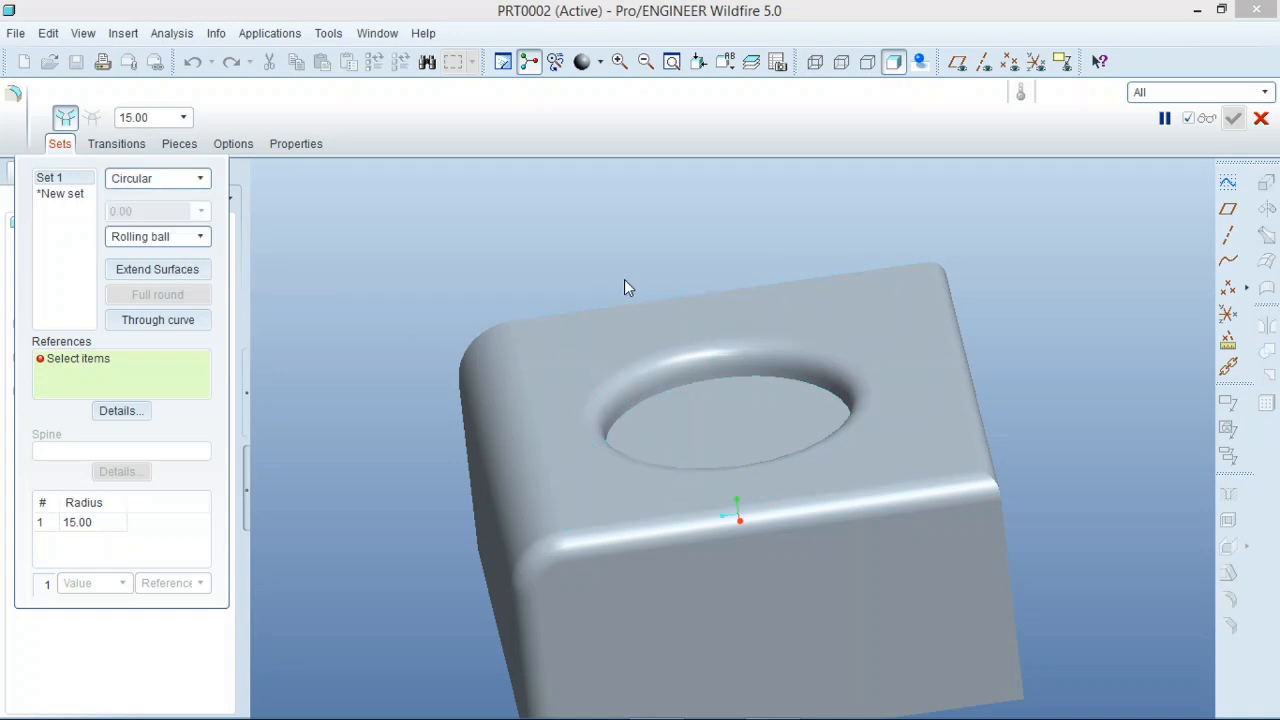
pyautogui.moveTo(657, 437); pyautogui.dragTo(589, 234, button='middle')
pyautogui.click(200, 178)
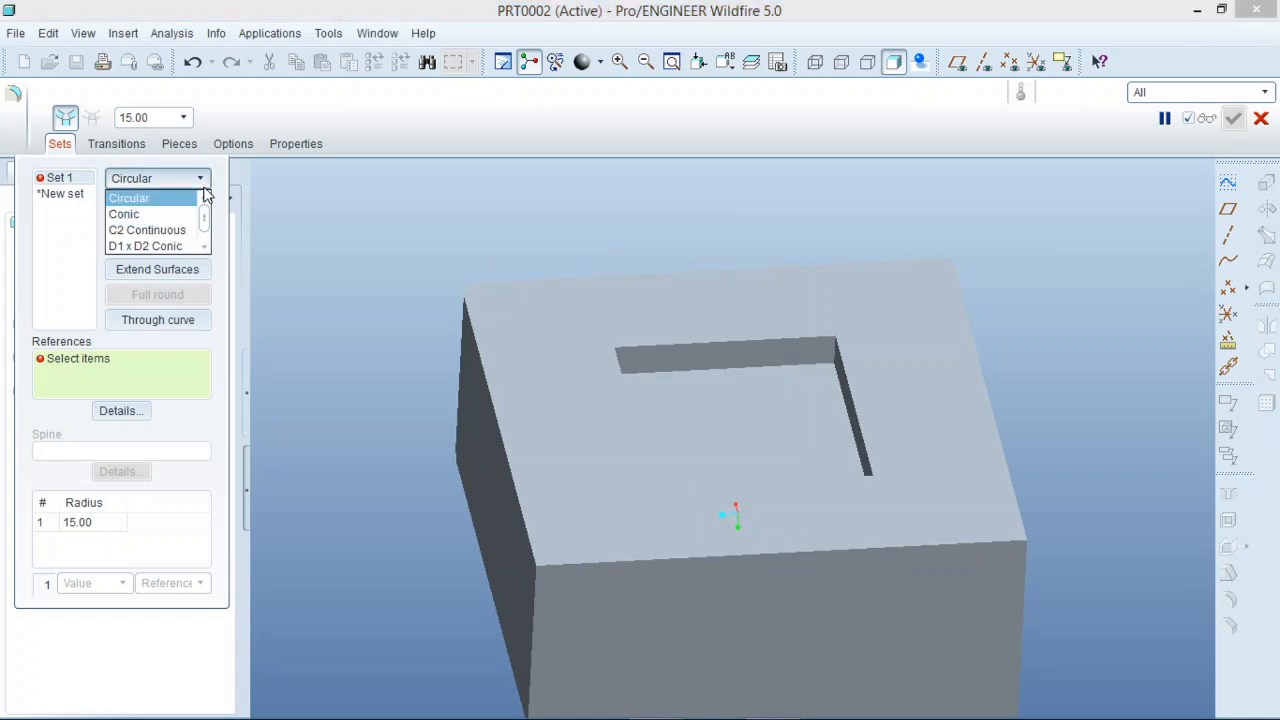
pyautogui.click(176, 247)
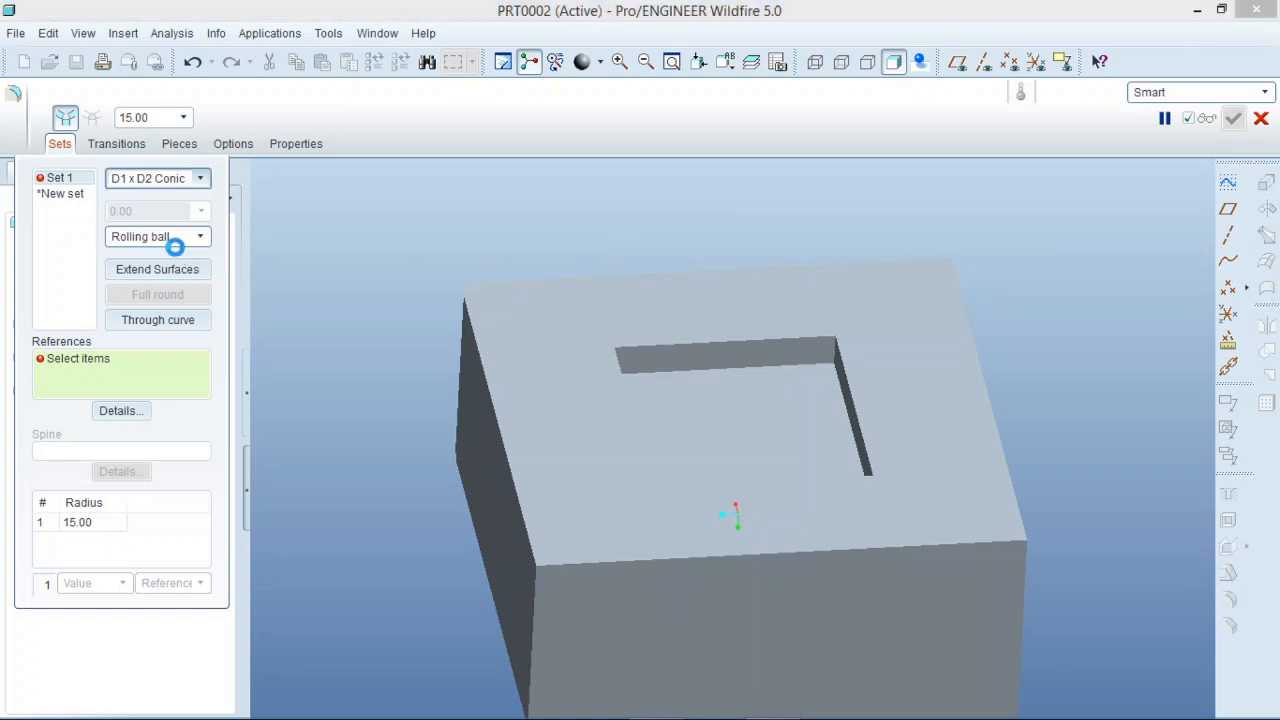
# Add all four upper edges of the rectangular pocket to Set 1 with D1 and D2 15.00 and conic parameter 0.50, and complete the round.
pyautogui.click(724, 343)
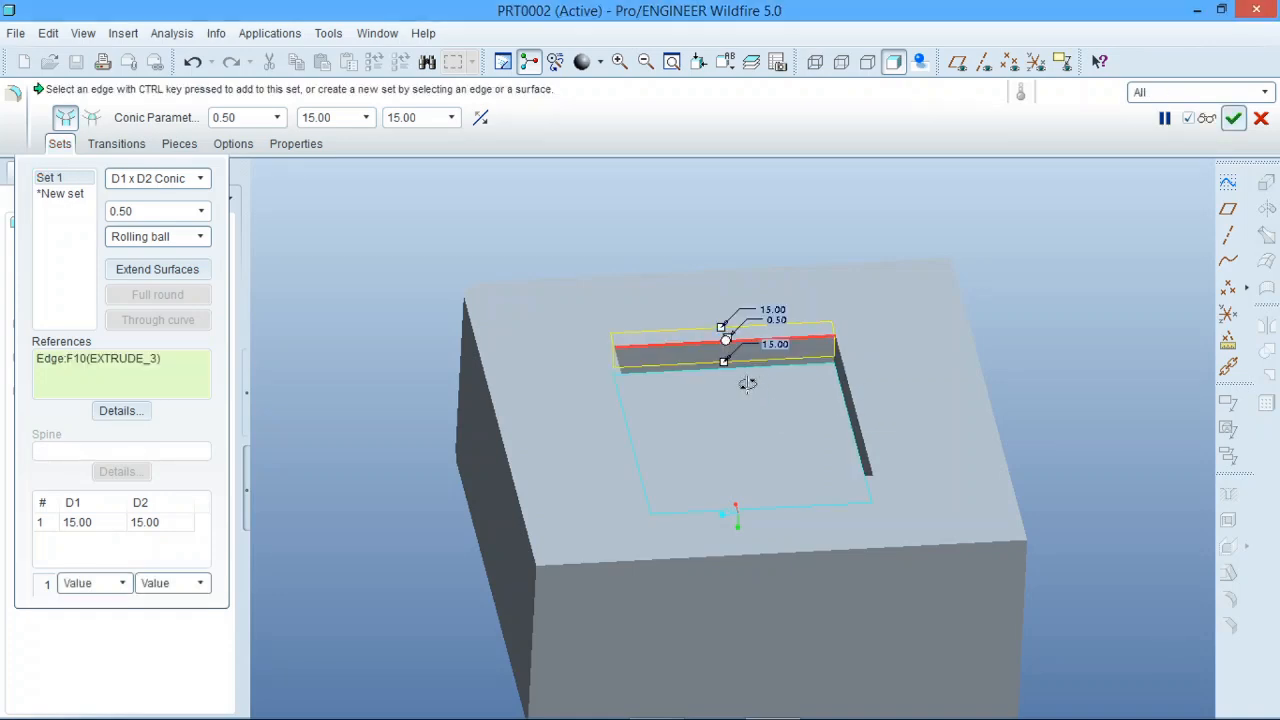
pyautogui.moveTo(740, 372); pyautogui.dragTo(700, 383, button='middle')
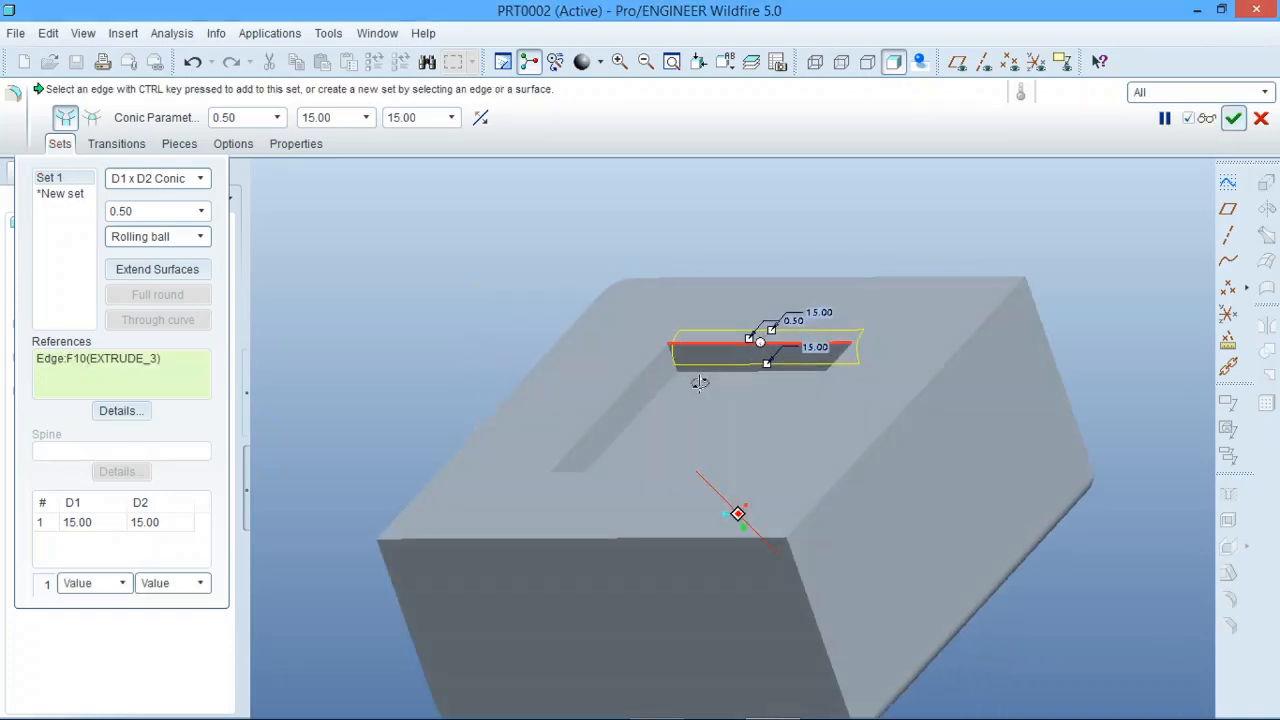
pyautogui.keyDown('ctrl'); pyautogui.click(625, 395); pyautogui.keyUp('ctrl')
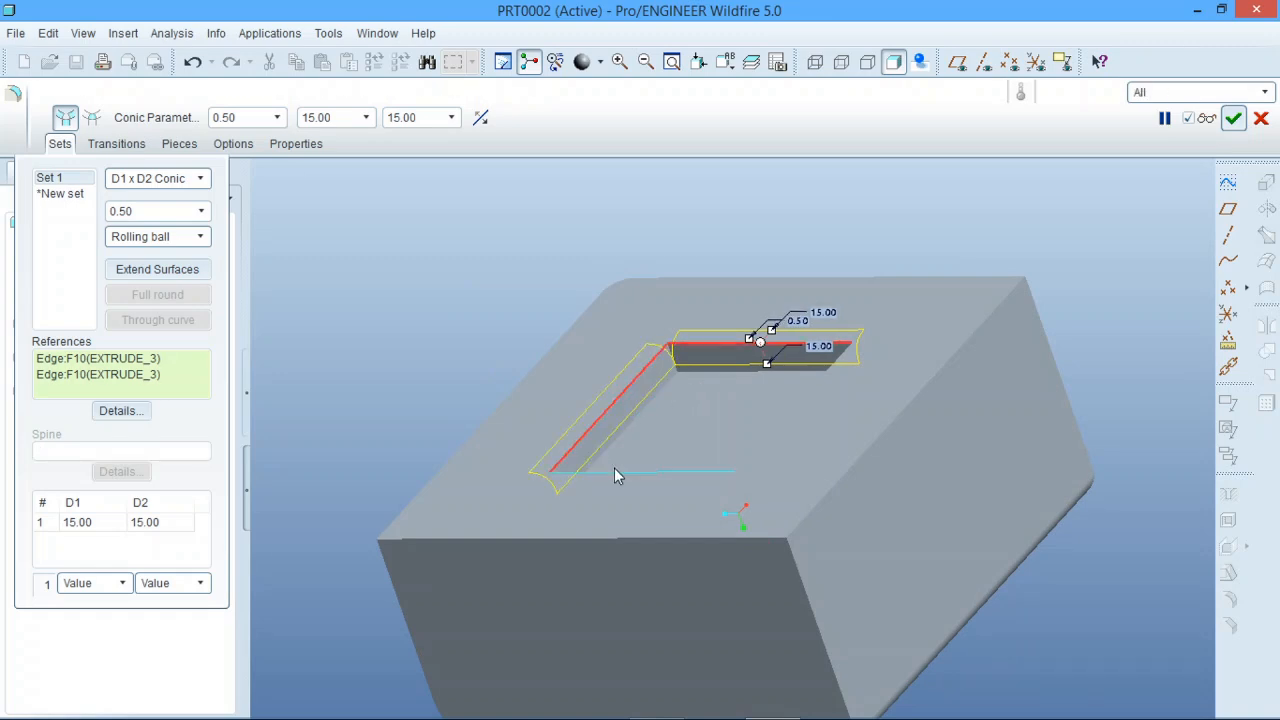
pyautogui.keyDown('ctrl'); pyautogui.click(614, 469); pyautogui.keyUp('ctrl')
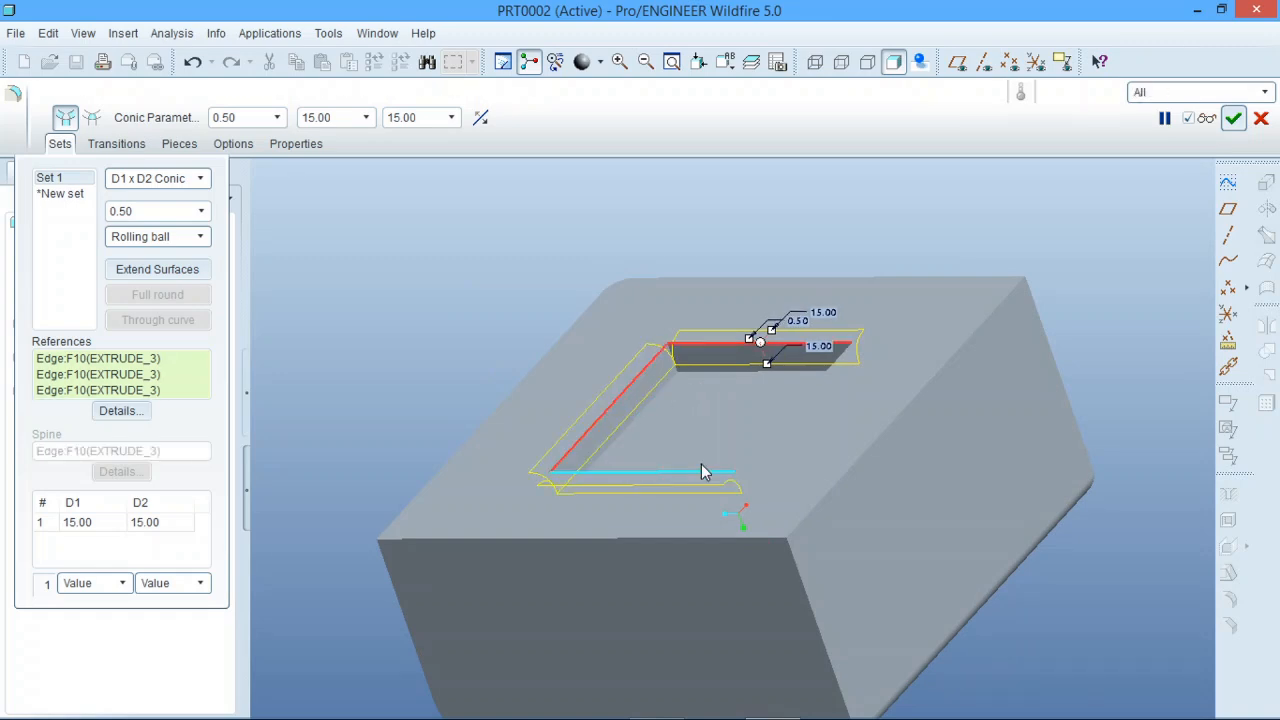
pyautogui.keyDown('ctrl'); pyautogui.click(768, 425); pyautogui.keyUp('ctrl')
pyautogui.moveTo(767, 422); pyautogui.dragTo(814, 423, button='middle')
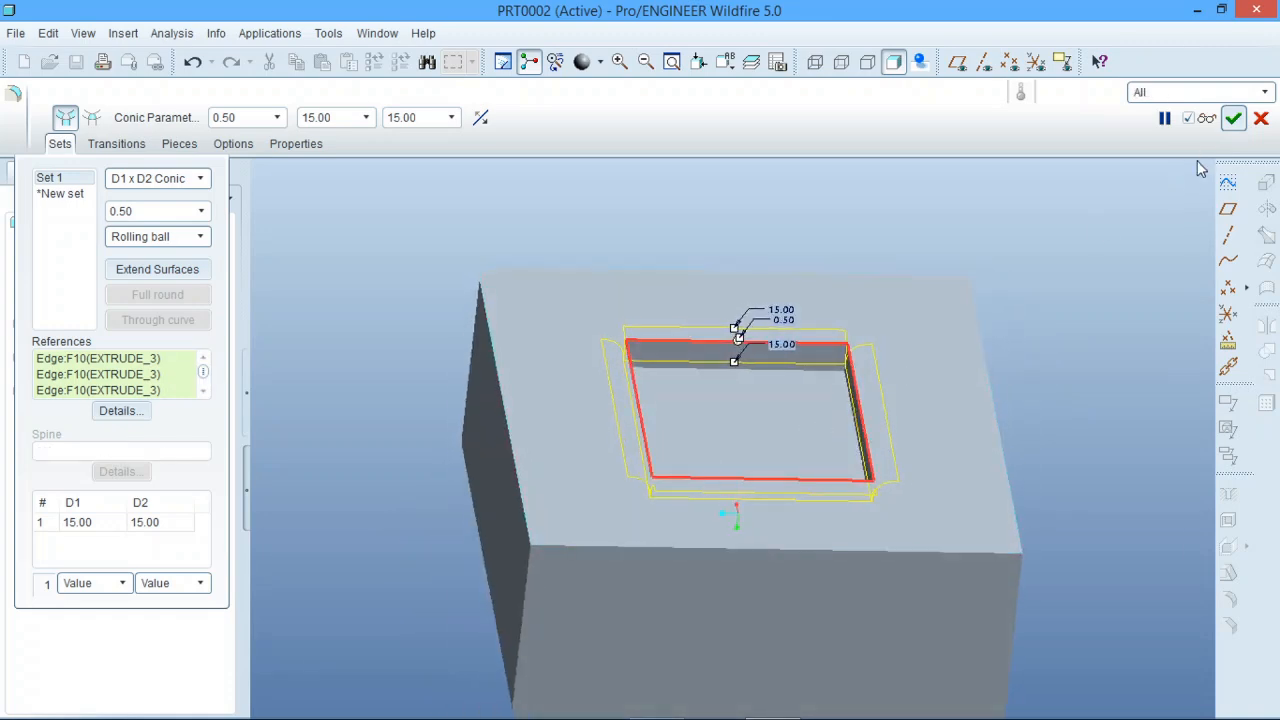
pyautogui.click(1235, 118)
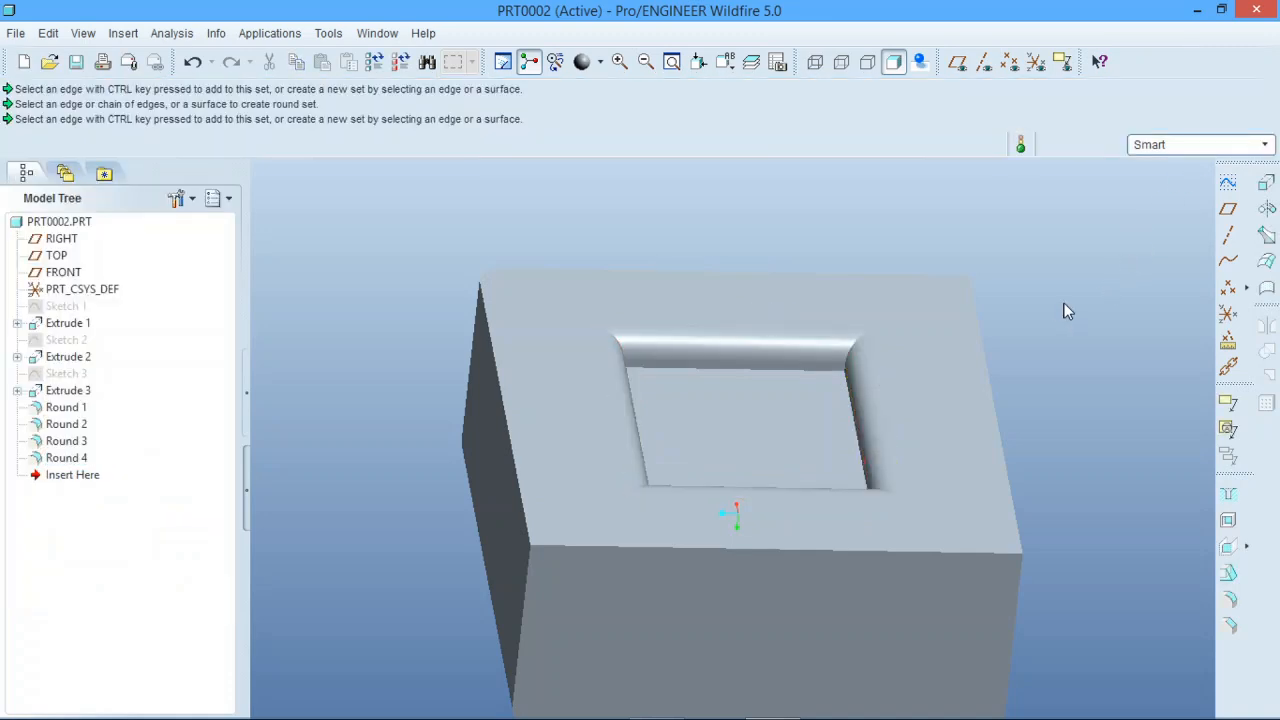
pyautogui.moveTo(1065, 311)
pyautogui.mouseDown(button='middle')
pyautogui.moveTo(1043, 280)
pyautogui.moveTo(991, 343)
pyautogui.moveTo(1006, 360)
pyautogui.moveTo(1007, 327)
pyautogui.moveTo(1049, 363)
pyautogui.moveTo(1058, 290)
pyautogui.mouseUp(button='middle')
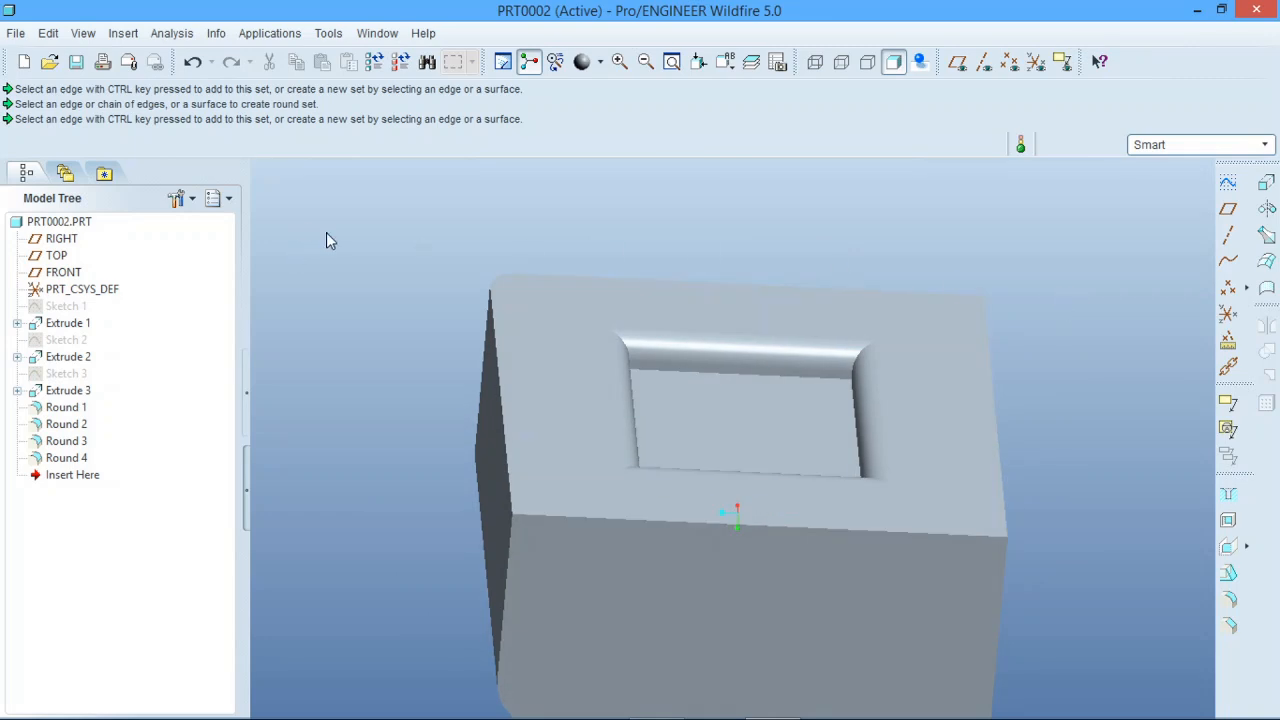
pyautogui.click(1230, 599)
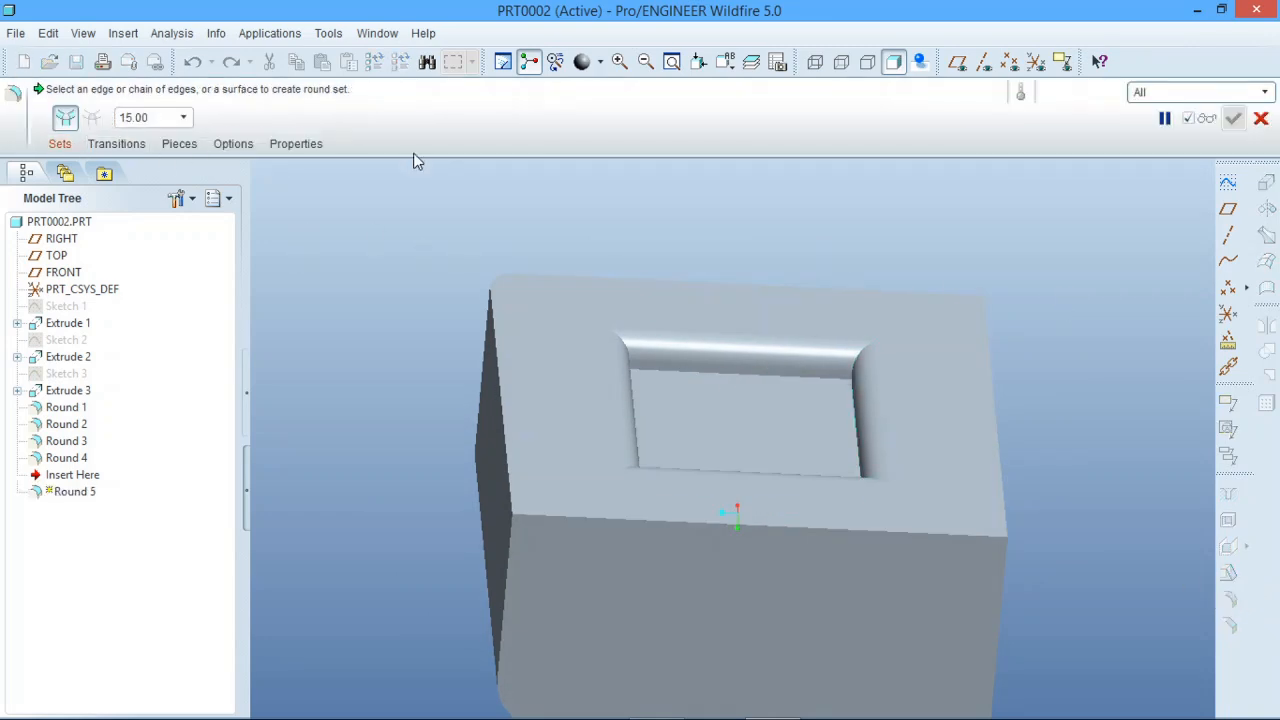
pyautogui.click(1263, 122)
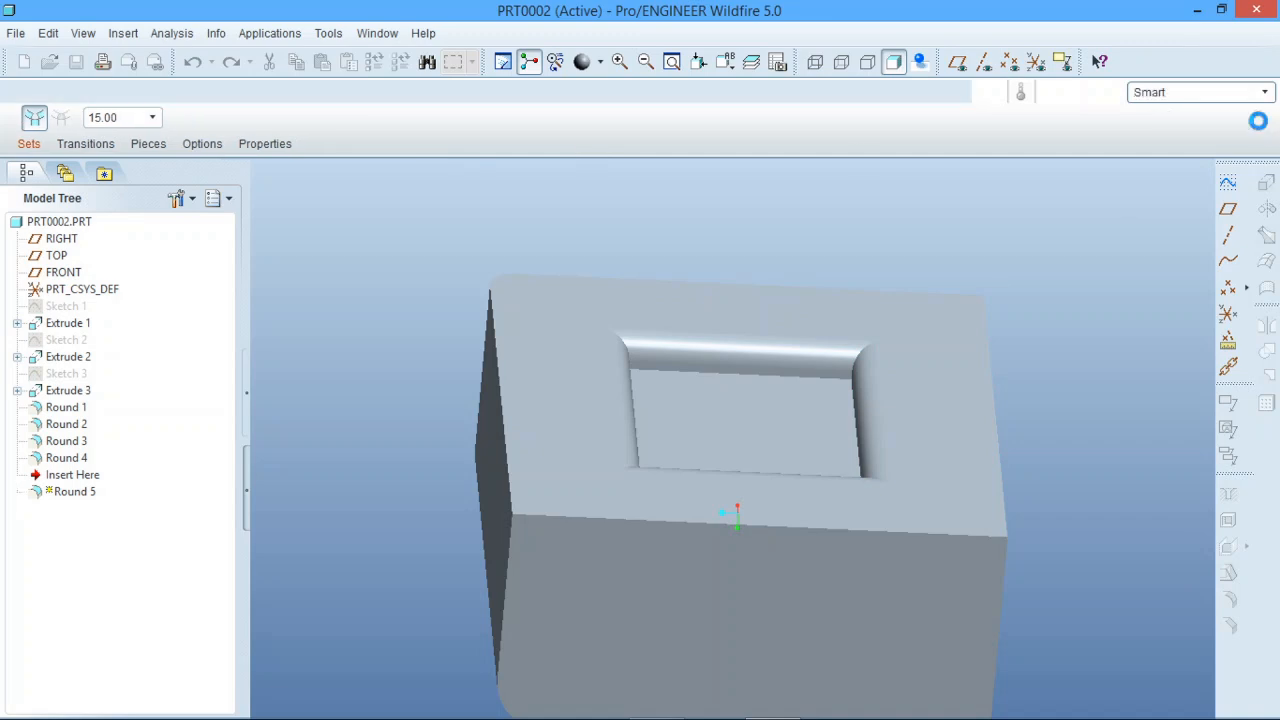
# Redefine Round 4 on the rectangular pocket with D1 set to 40.00 and complete the feature.
pyautogui.rightClick(68, 460)
pyautogui.click(125, 604)
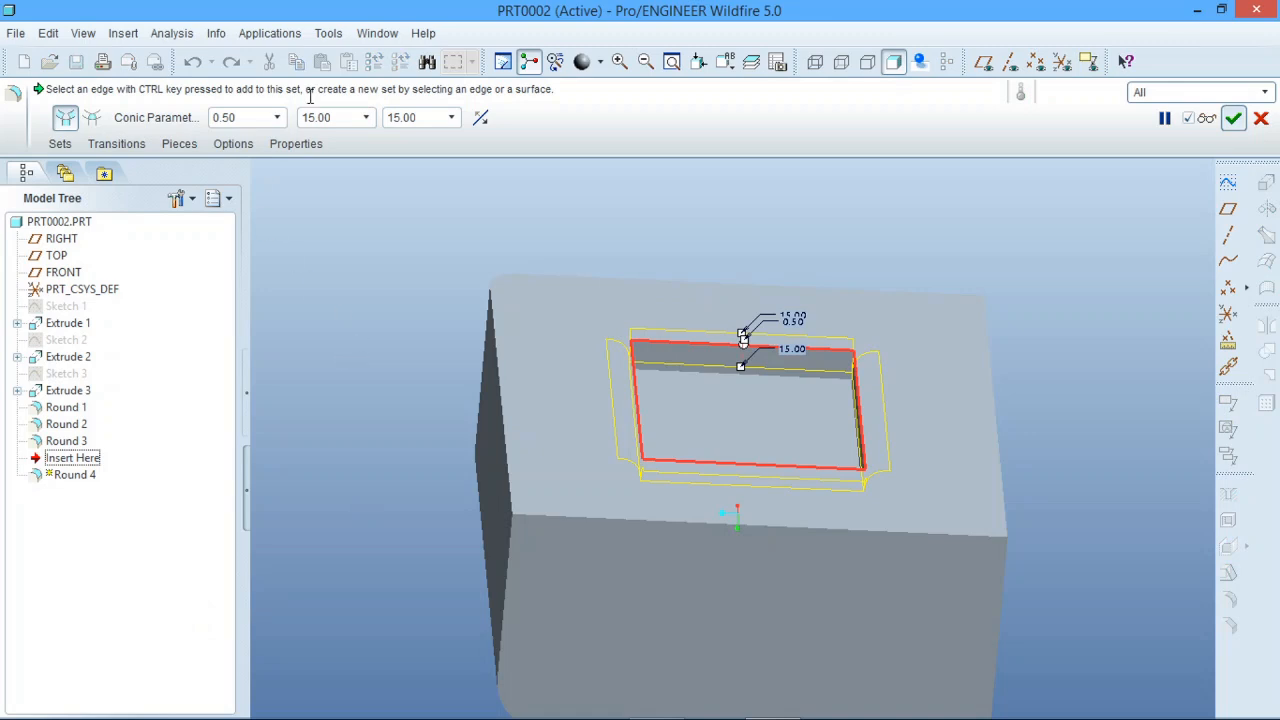
pyautogui.moveTo(721, 365); pyautogui.dragTo(657, 371, button='middle')
pyautogui.scroll(4, 835, 380)
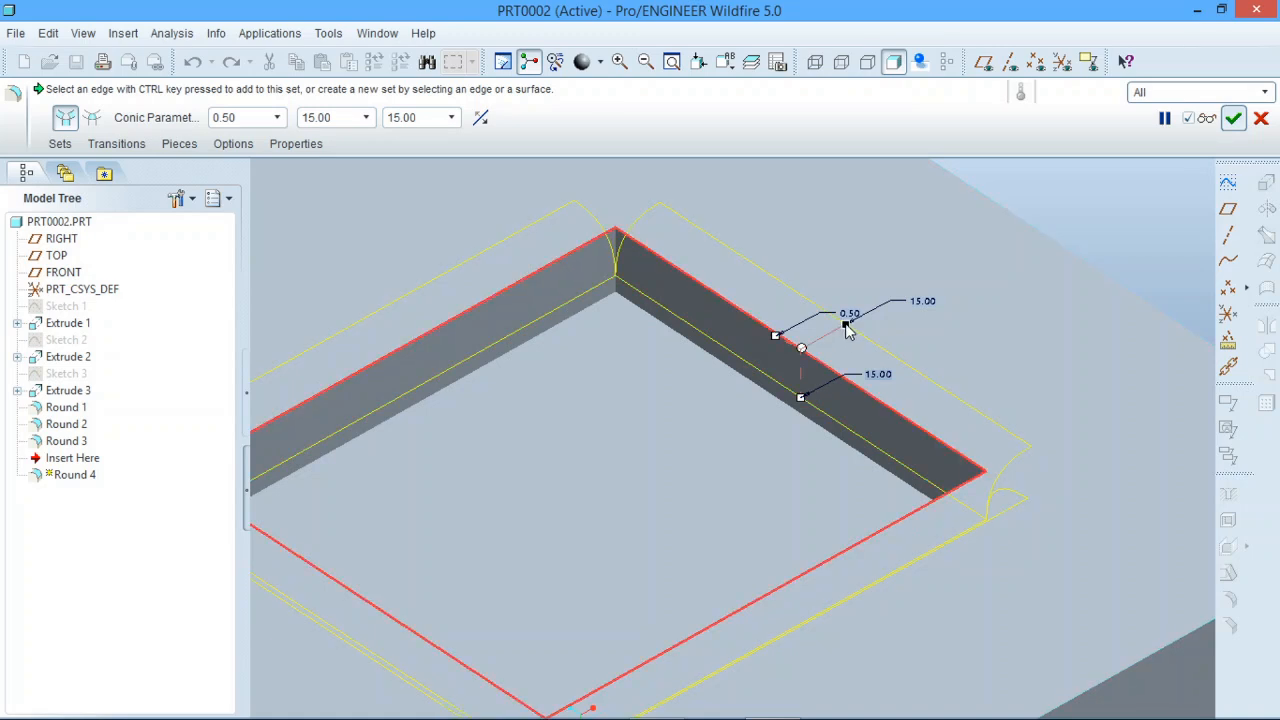
pyautogui.moveTo(862, 320); pyautogui.dragTo(934, 302)
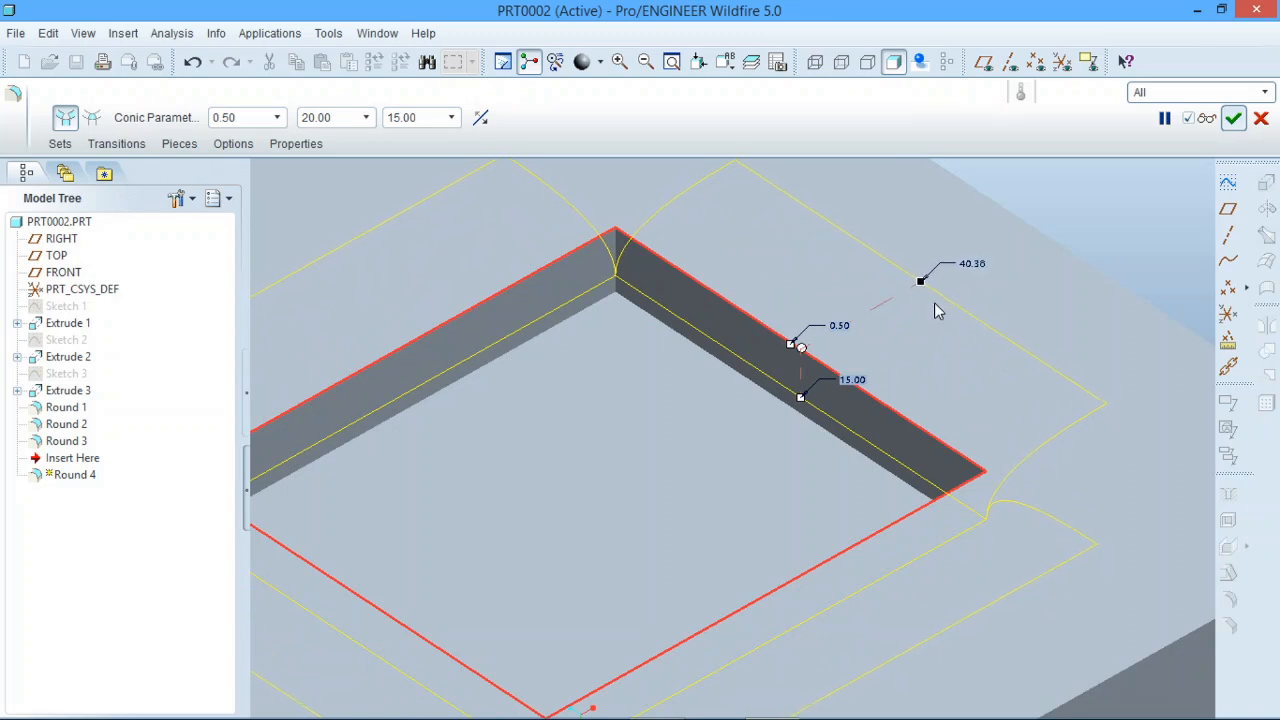
pyautogui.doubleClick(972, 262)
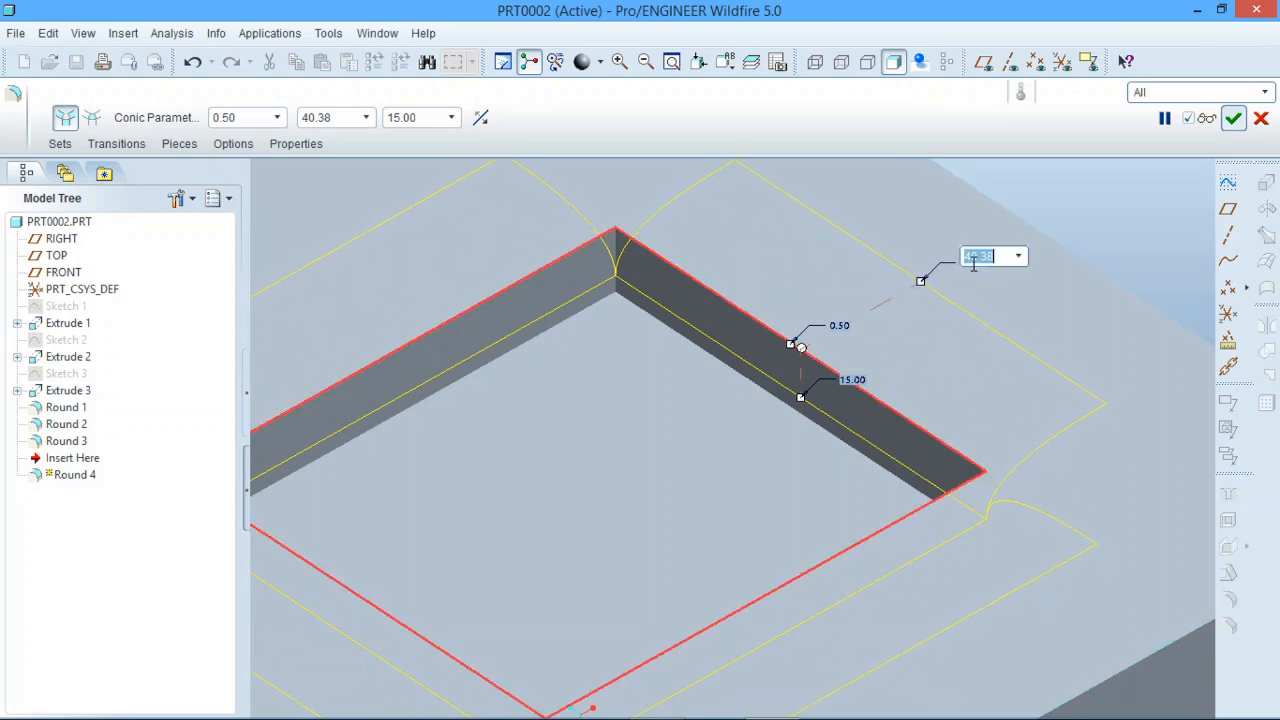
pyautogui.write('40')
pyautogui.press('Return')
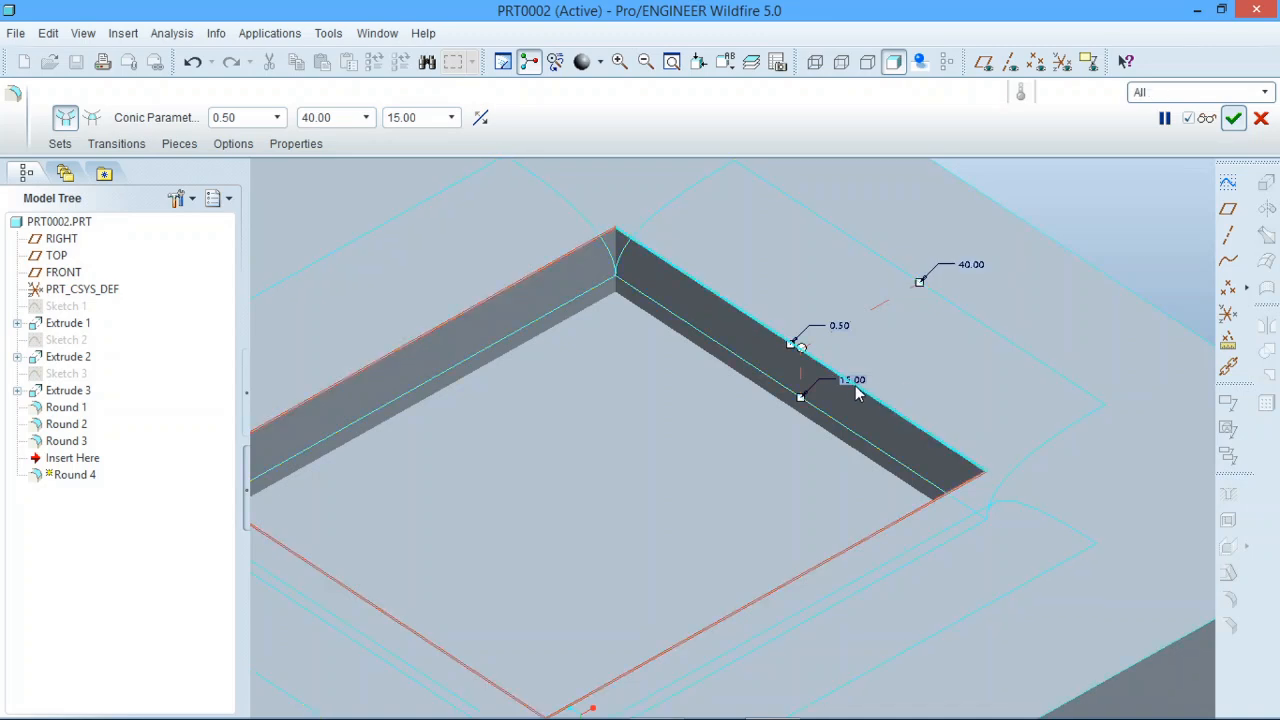
pyautogui.scroll(-3, 790, 355)
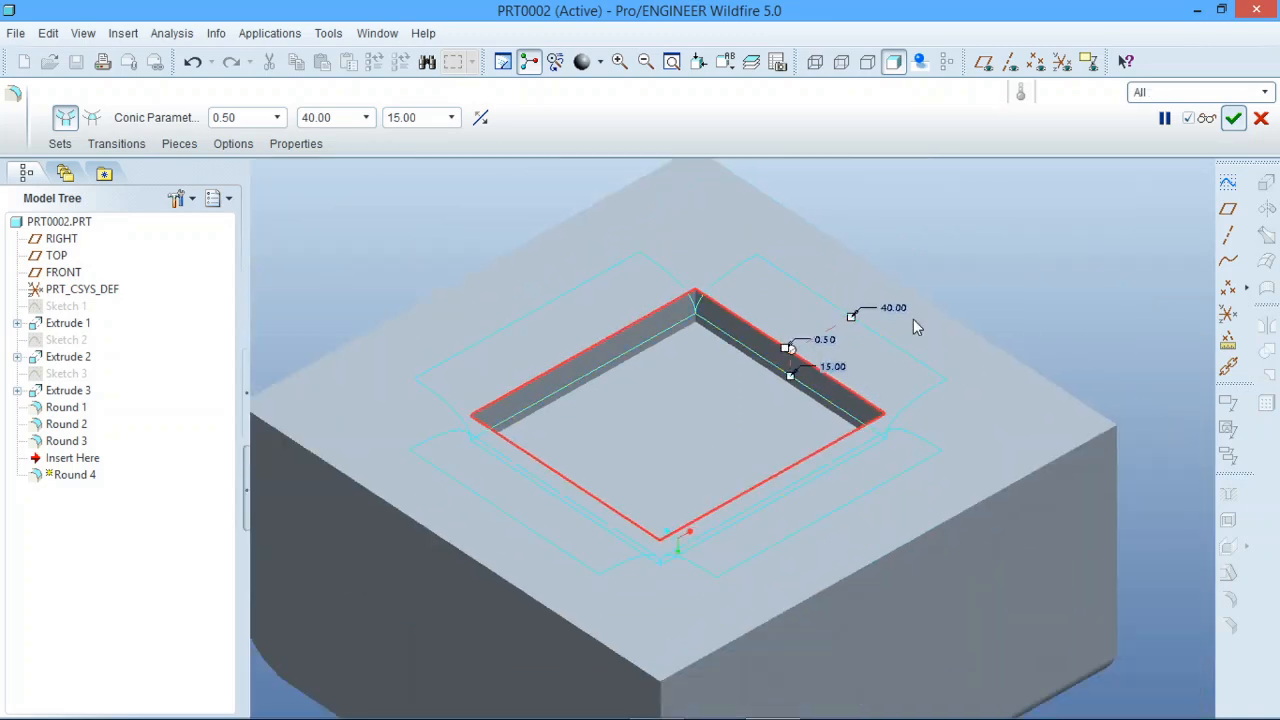
pyautogui.click(1236, 119)
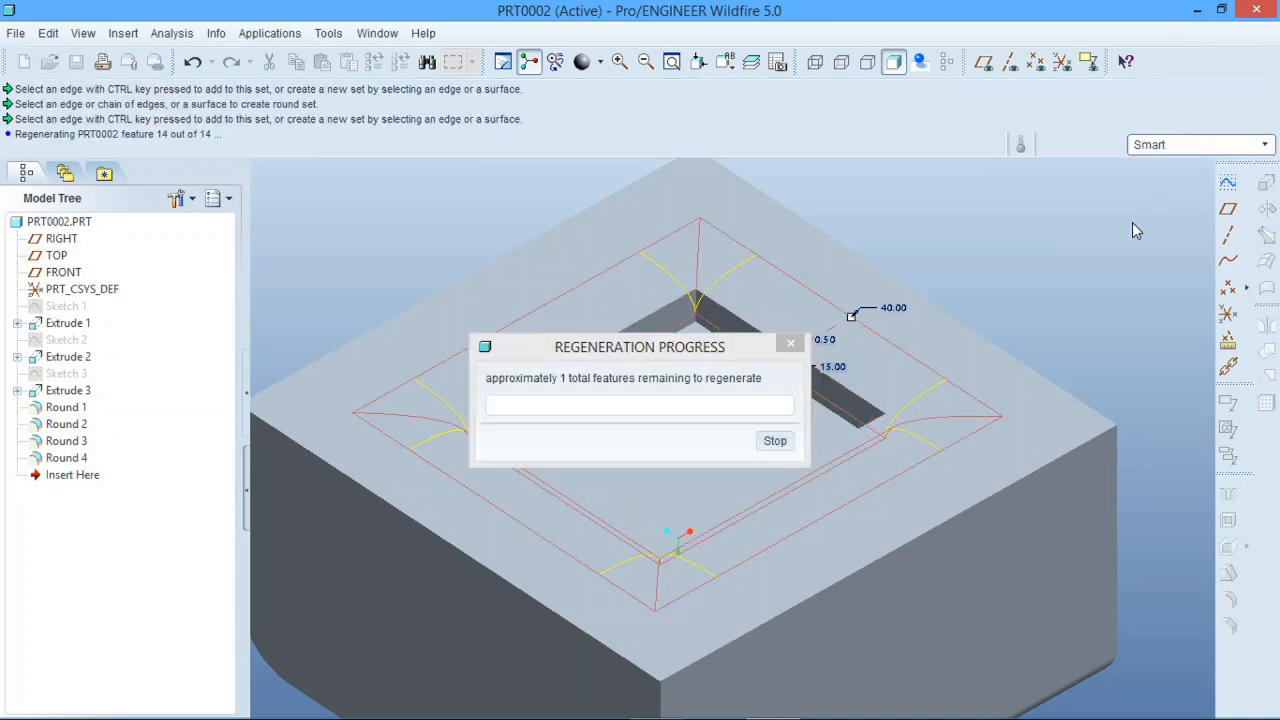
pyautogui.moveTo(1007, 430); pyautogui.dragTo(1043, 394, button='middle')
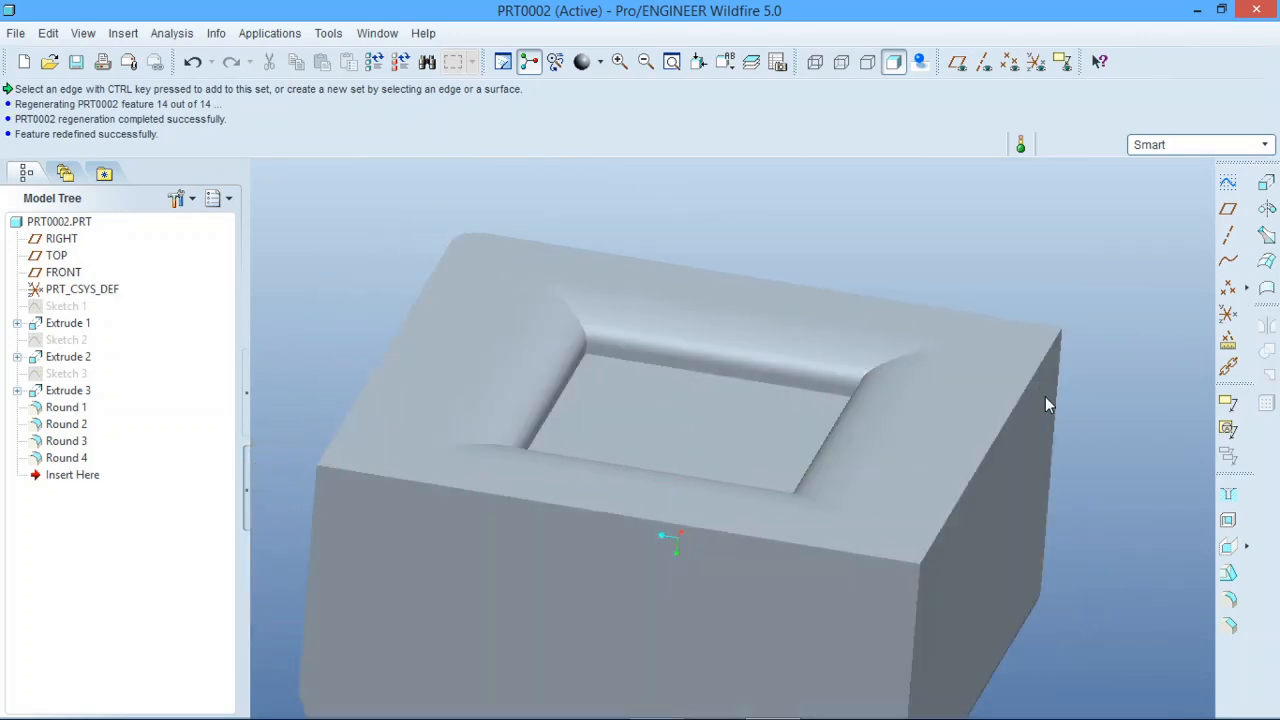
# Redefine Round 4 with D2 set to 5.00, complete it and inspect the rectangular pocket's rounded rim.
pyautogui.rightClick(57, 461)
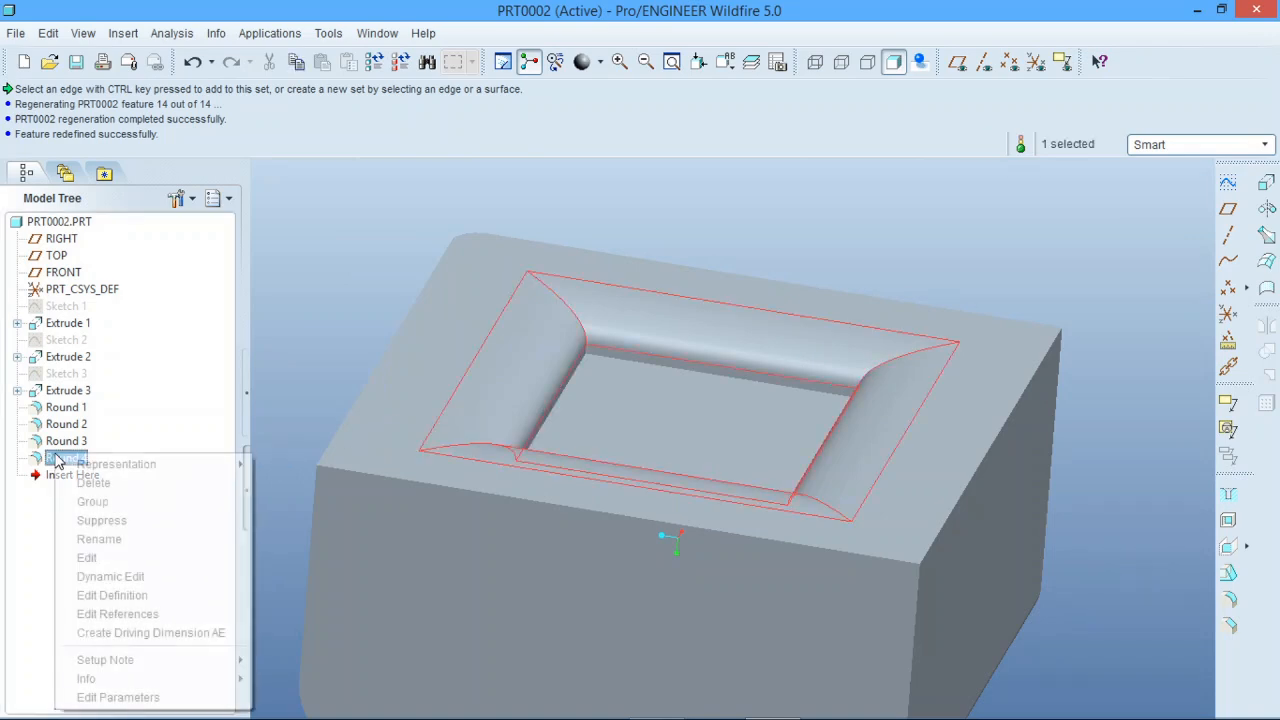
pyautogui.click(130, 594)
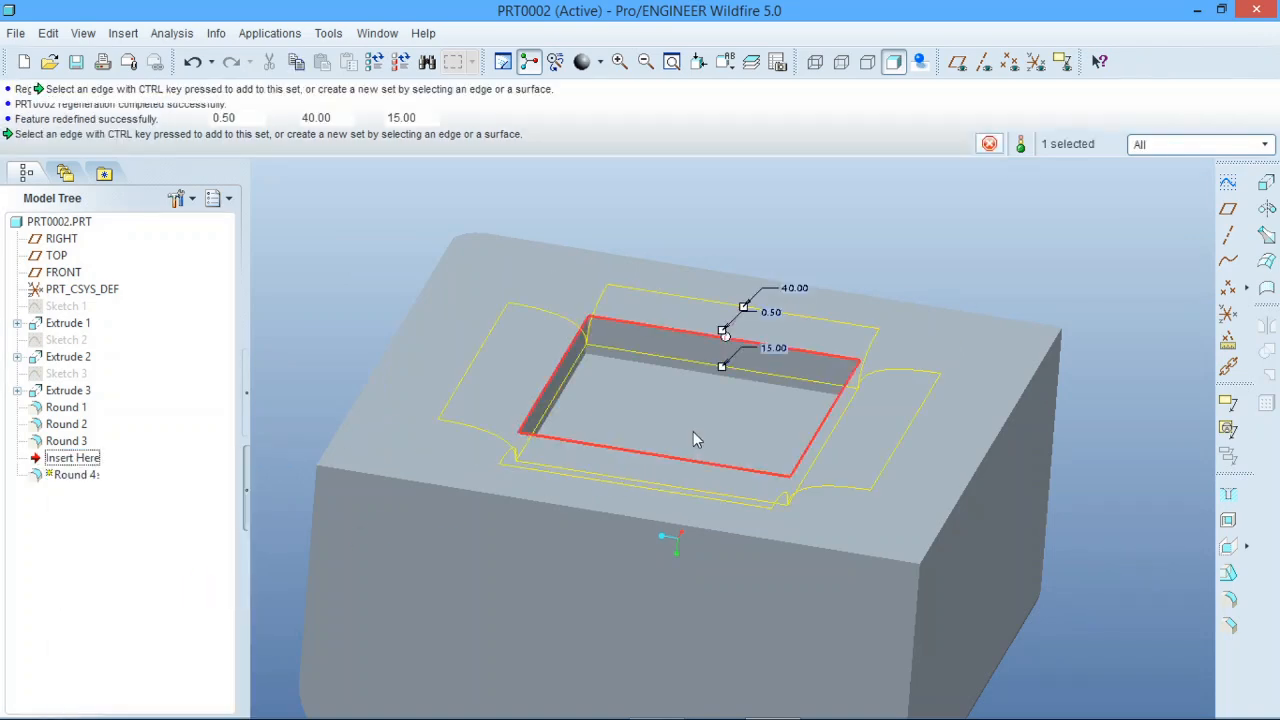
pyautogui.moveTo(724, 370); pyautogui.dragTo(725, 354)
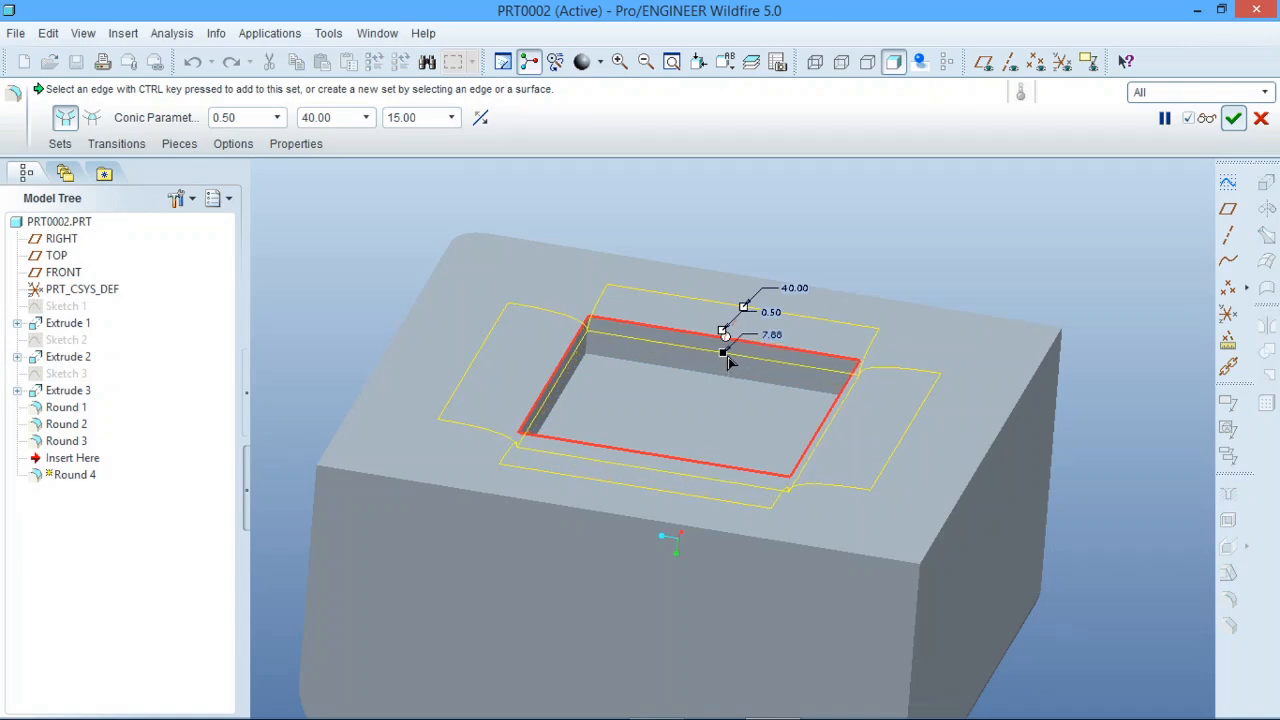
pyautogui.doubleClick(777, 336)
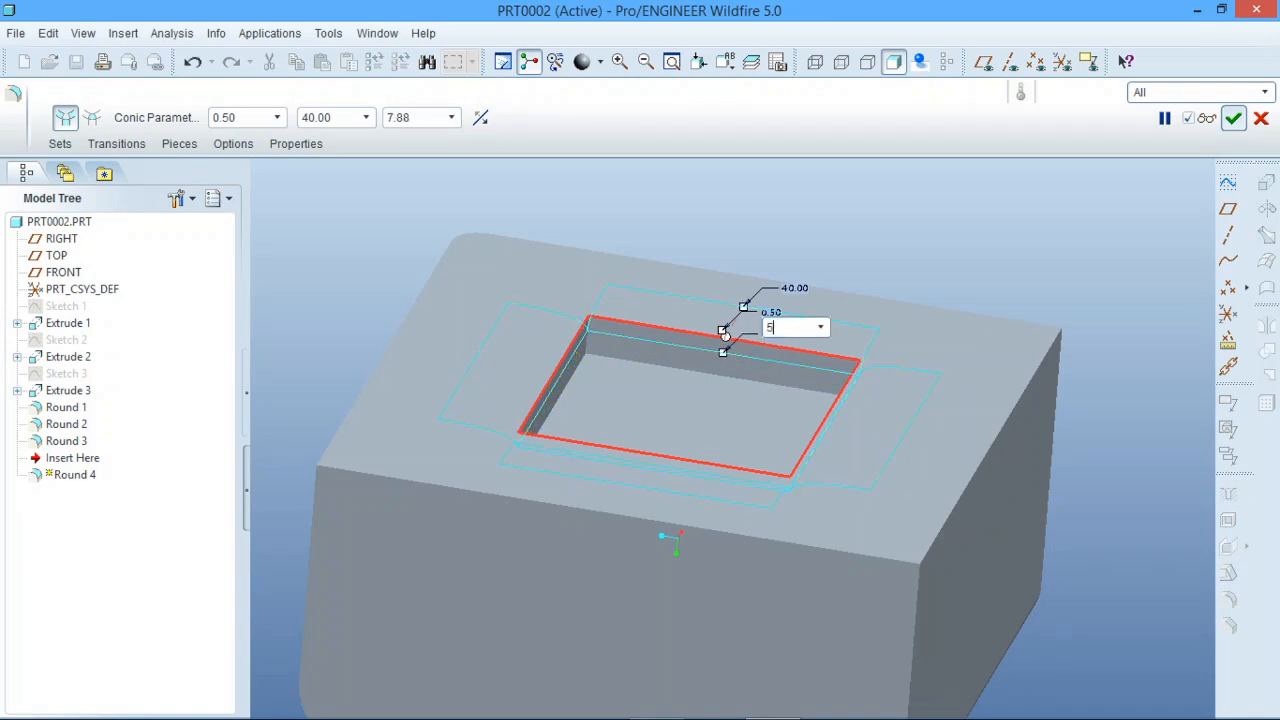
pyautogui.write('5')
pyautogui.press('Return')
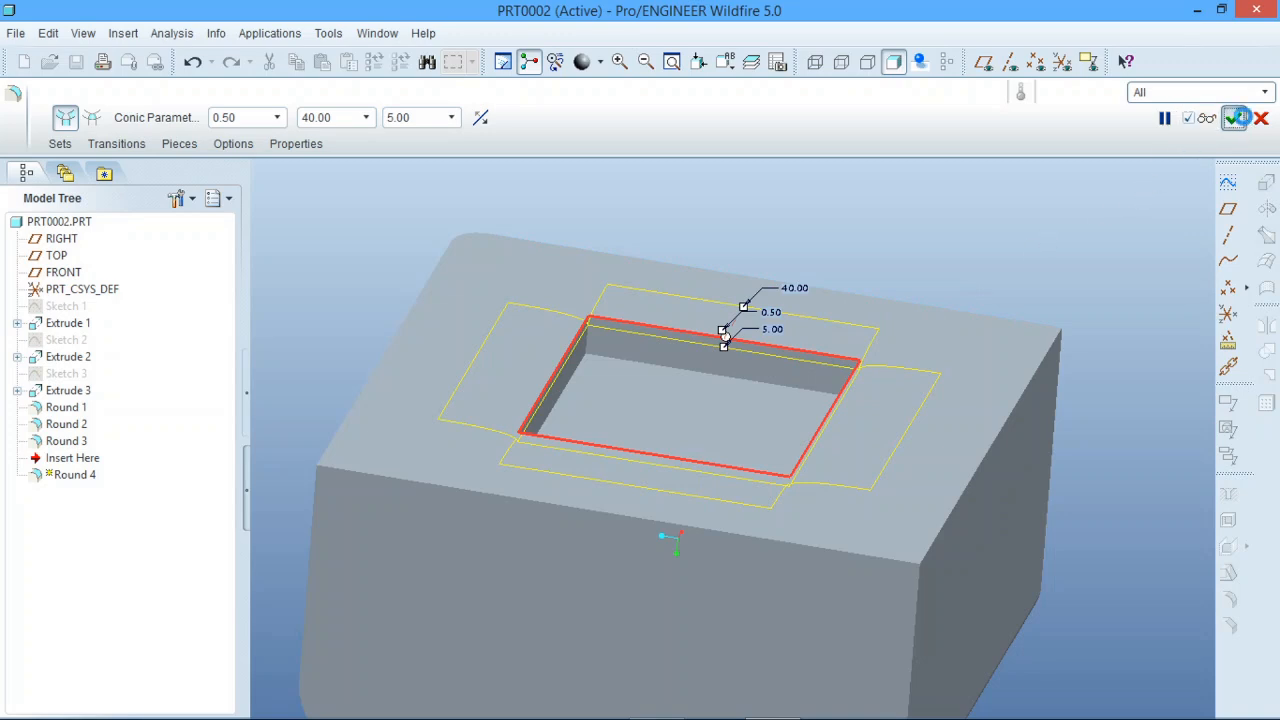
pyautogui.middleClick(931, 243)
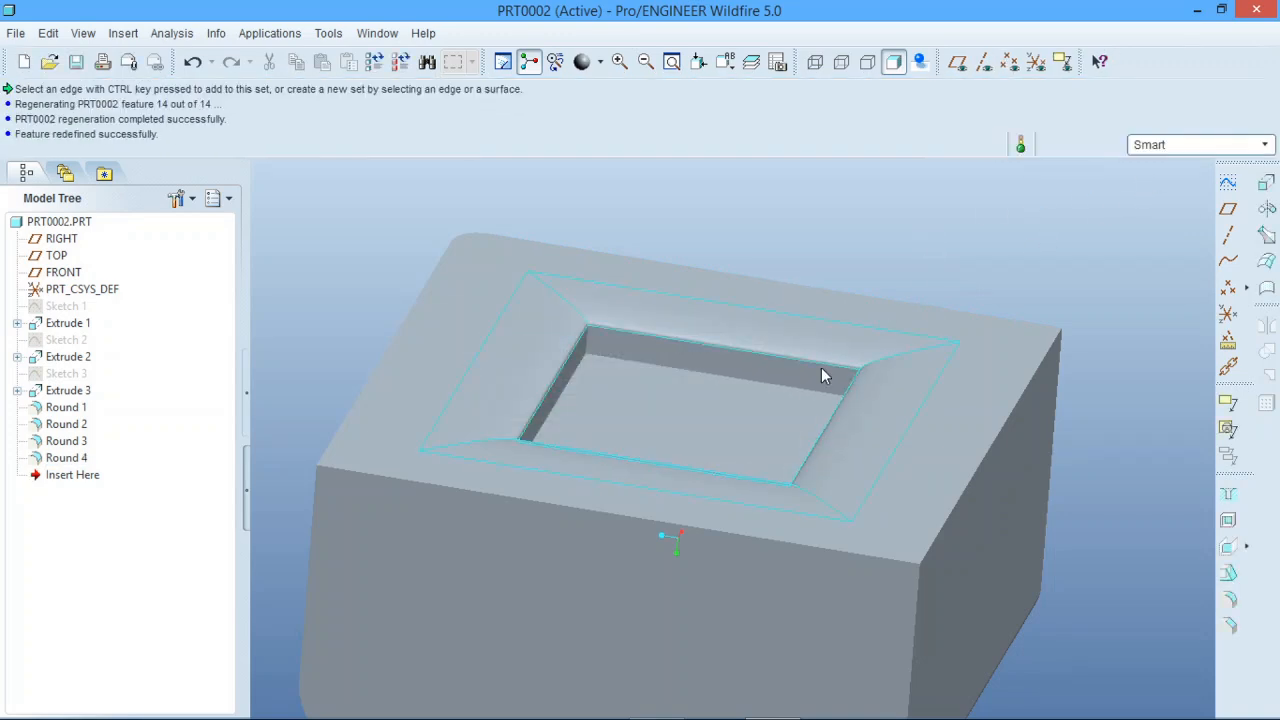
pyautogui.moveTo(821, 367); pyautogui.dragTo(779, 437, button='middle')
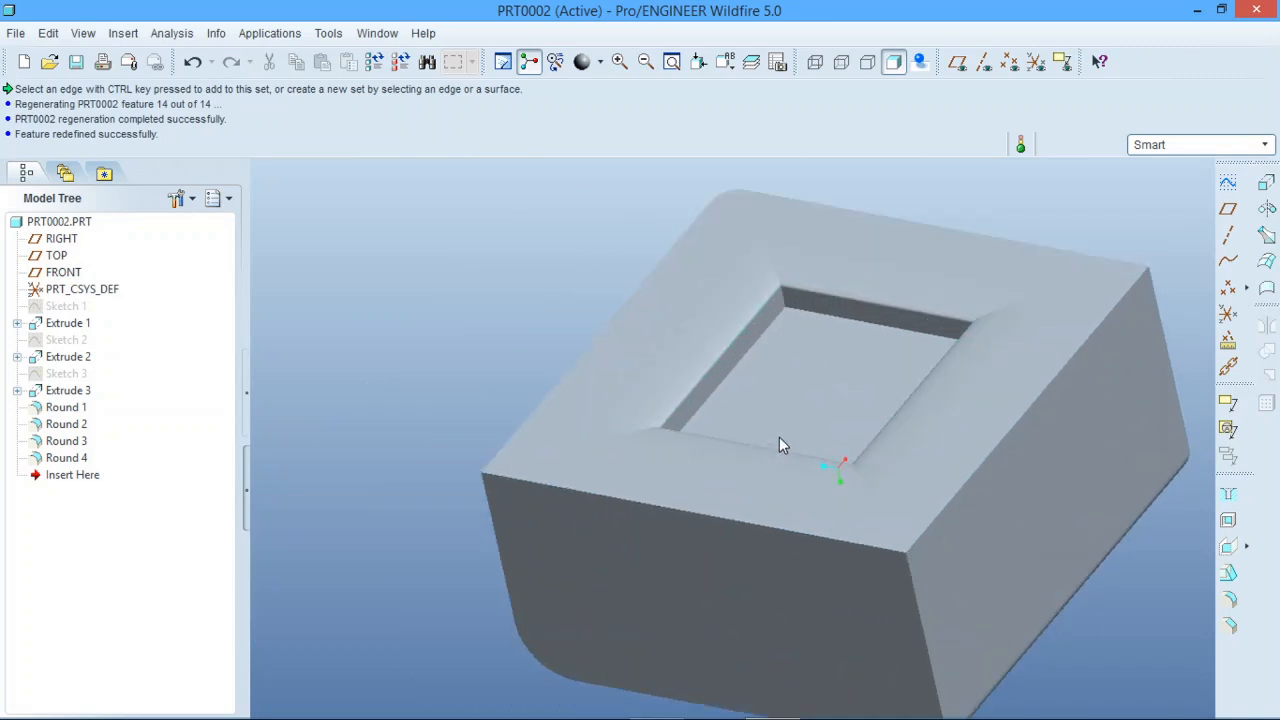
pyautogui.click(746, 481)
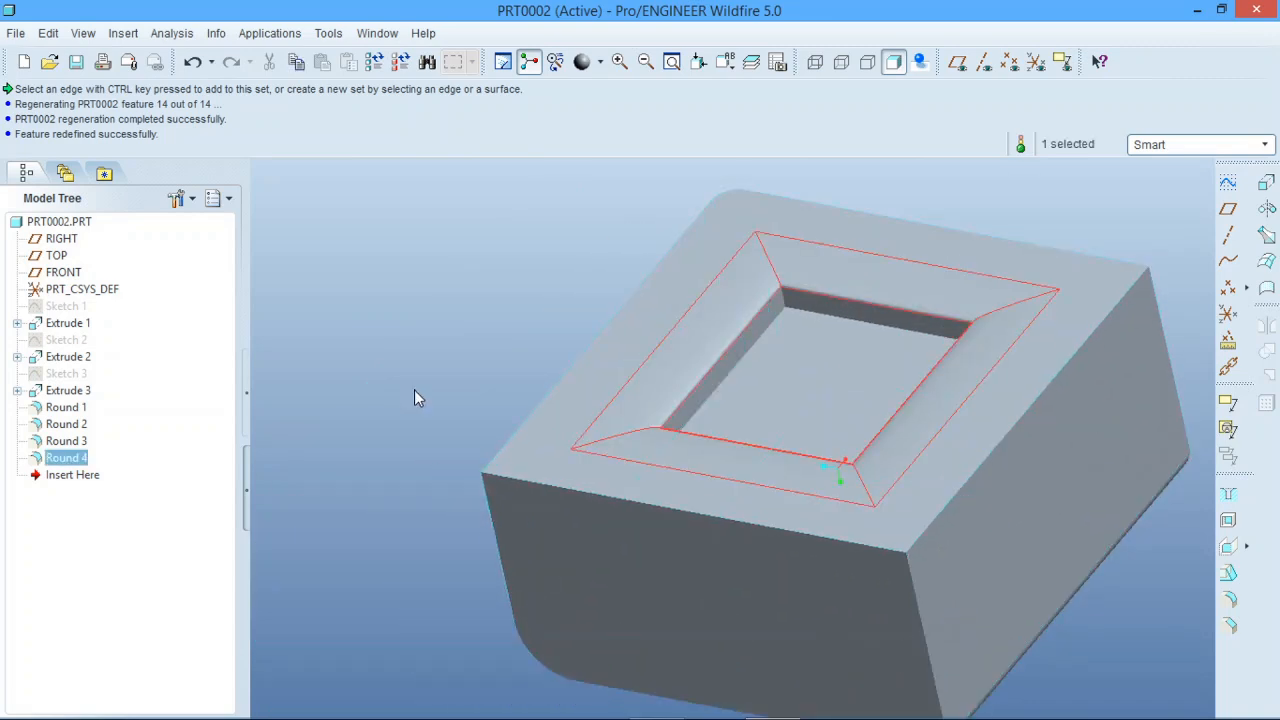
pyautogui.click(411, 363)
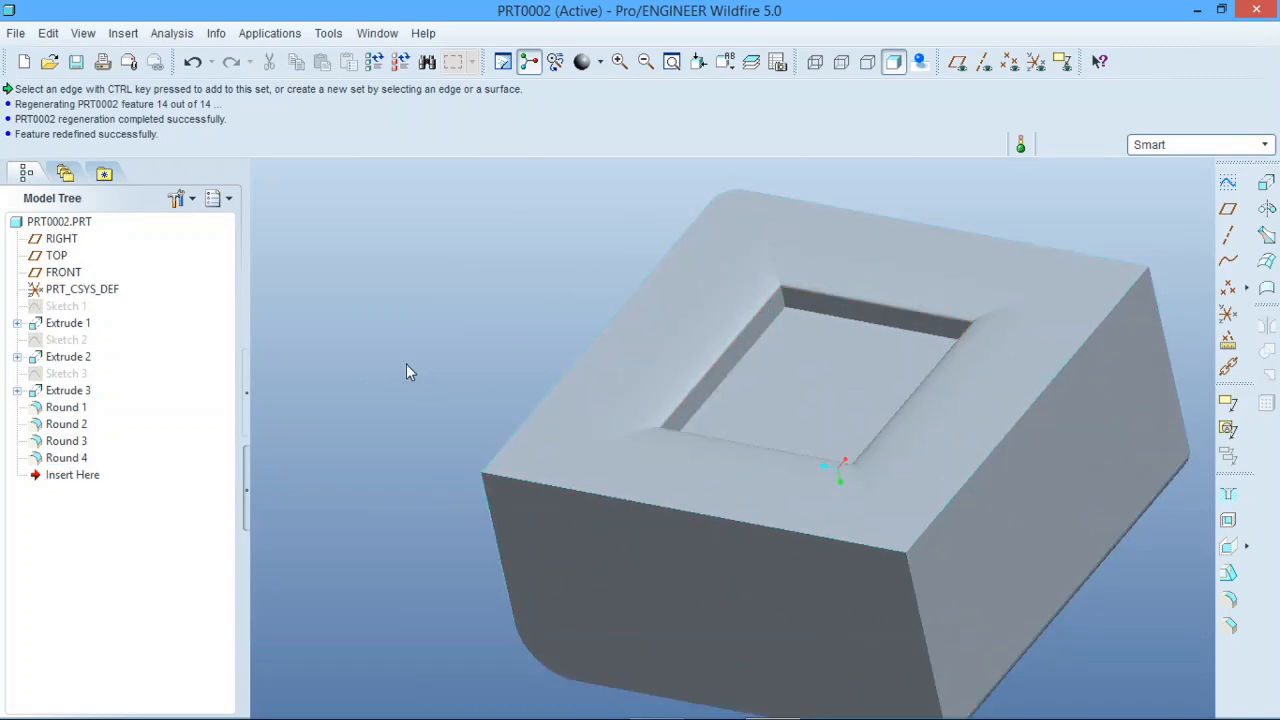
# Reopen Round 4's definition and change the profile of Set 1 to D1xD2 C2.
pyautogui.rightClick(80, 457)
pyautogui.click(175, 596)
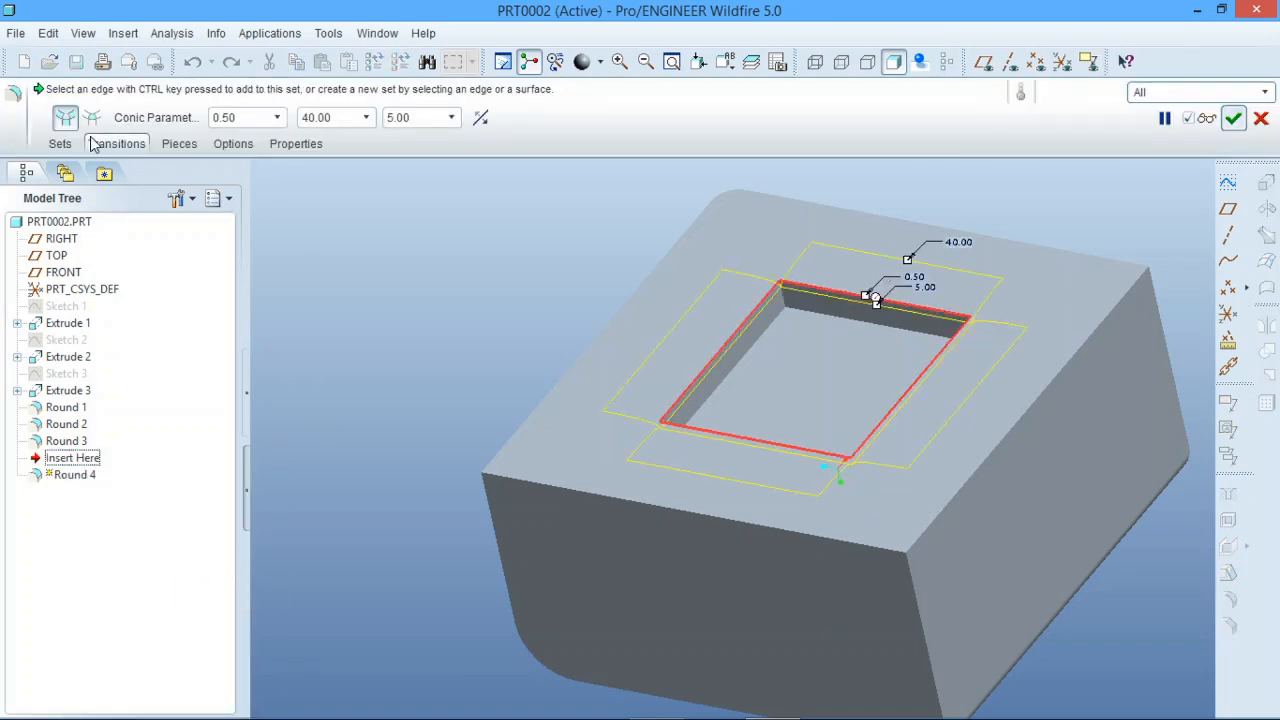
pyautogui.click(60, 143)
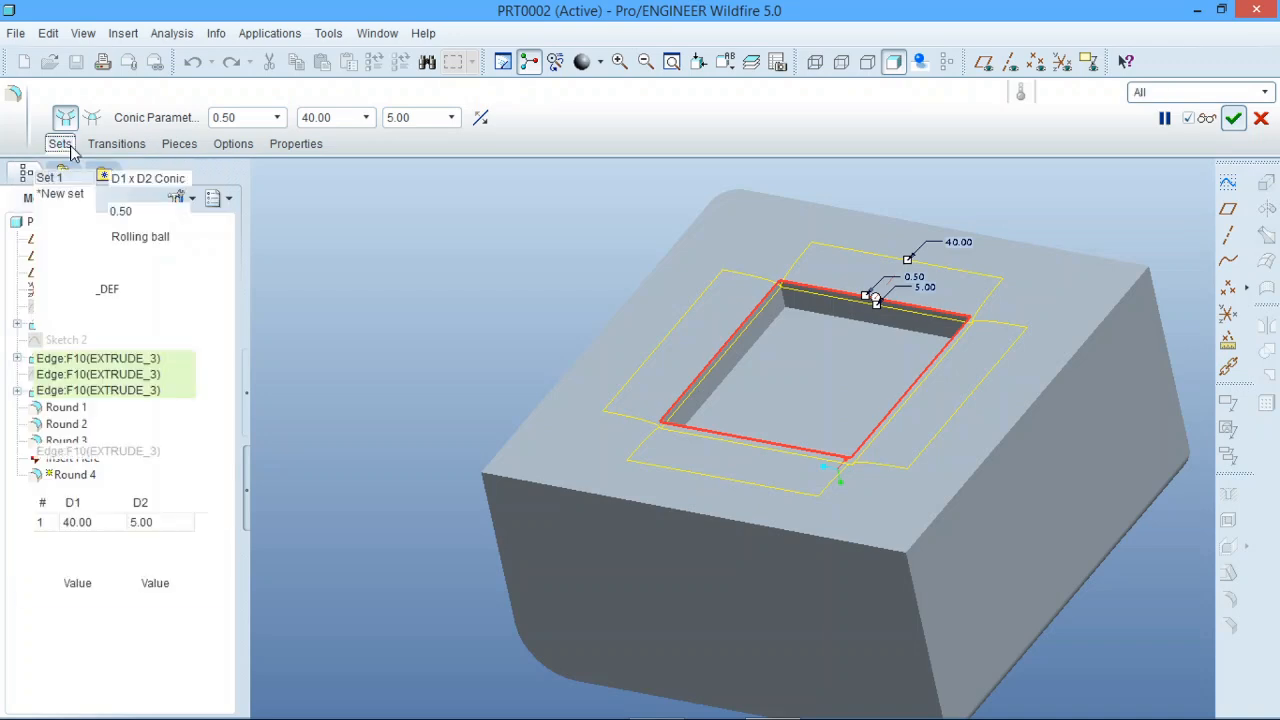
pyautogui.click(201, 180)
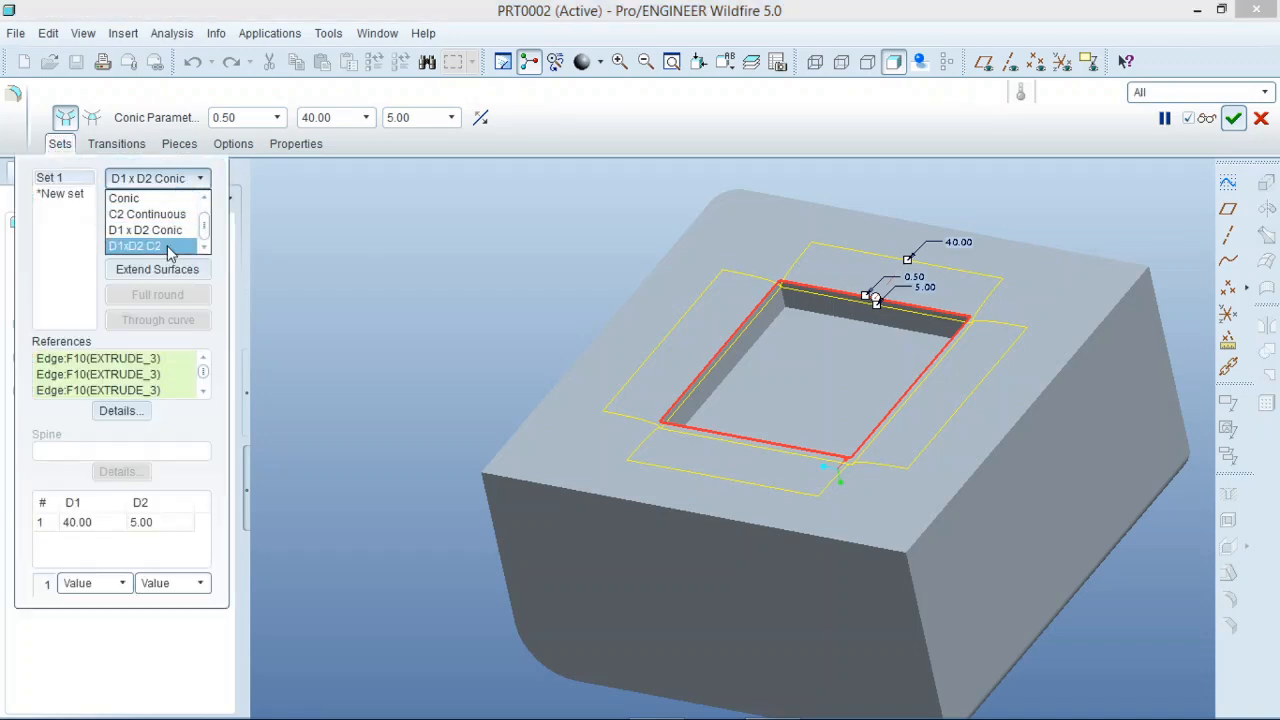
pyautogui.click(167, 247)
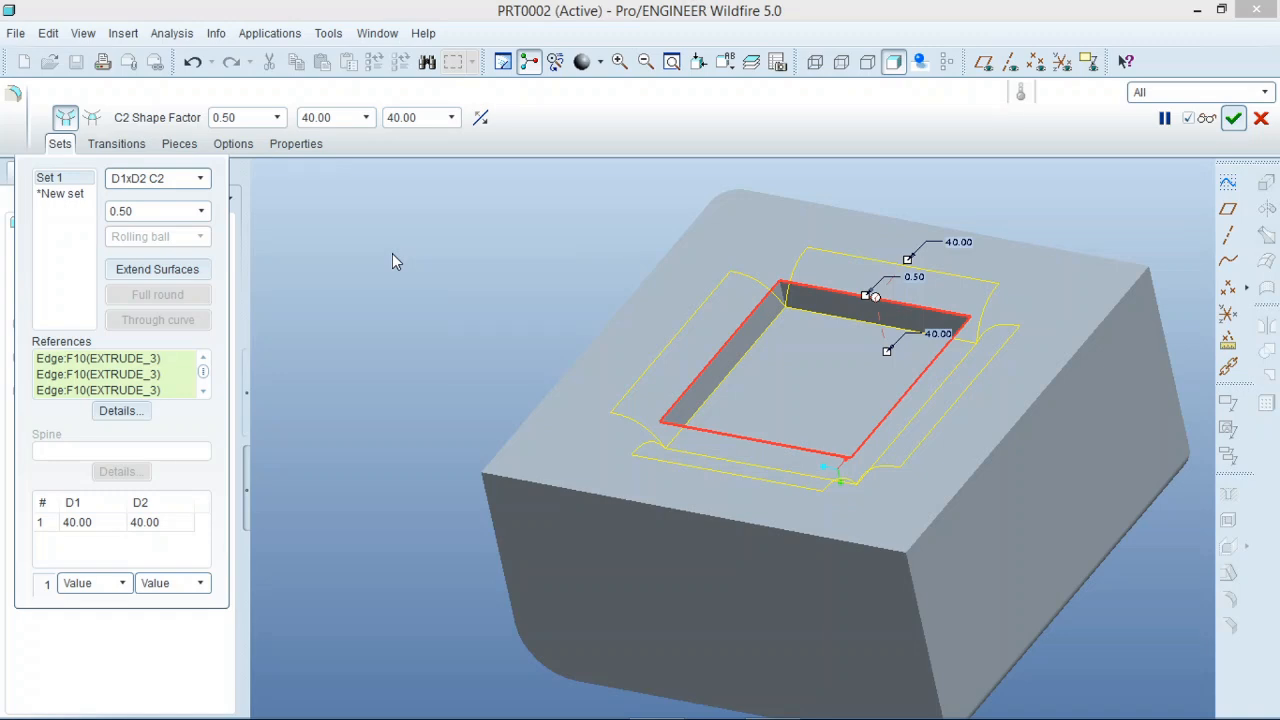
# Set the C2 round's D2 to 20.00, complete the feature and inspect the rectangular pocket's edges.
pyautogui.scroll(-3, 942, 261)
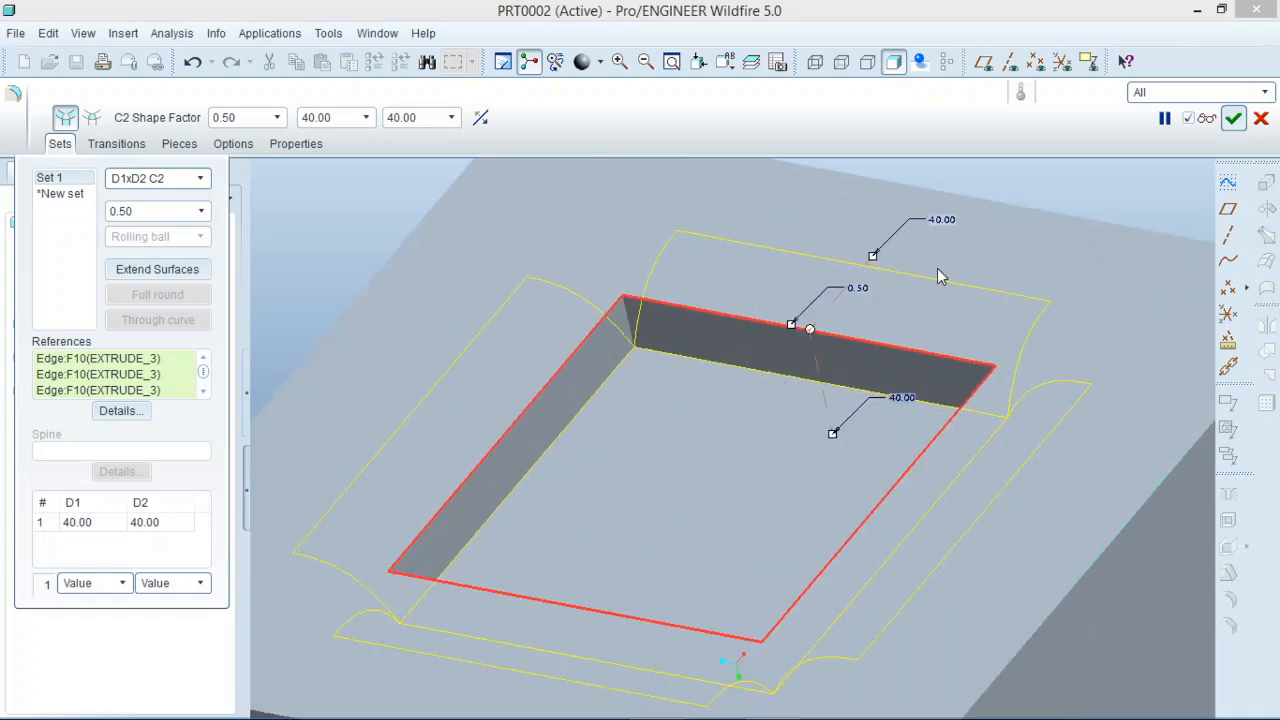
pyautogui.moveTo(833, 438); pyautogui.dragTo(828, 388)
pyautogui.doubleClick(870, 364)
pyautogui.write('2')
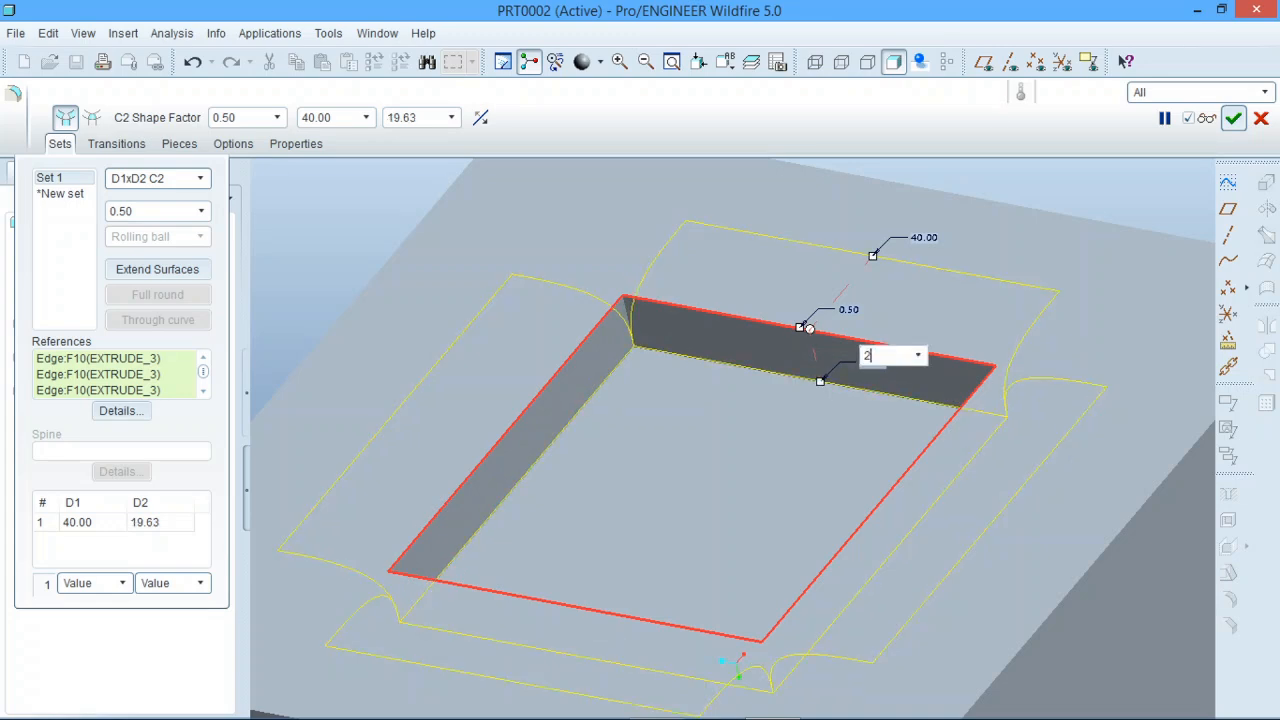
pyautogui.write('0')
pyautogui.press('Return')
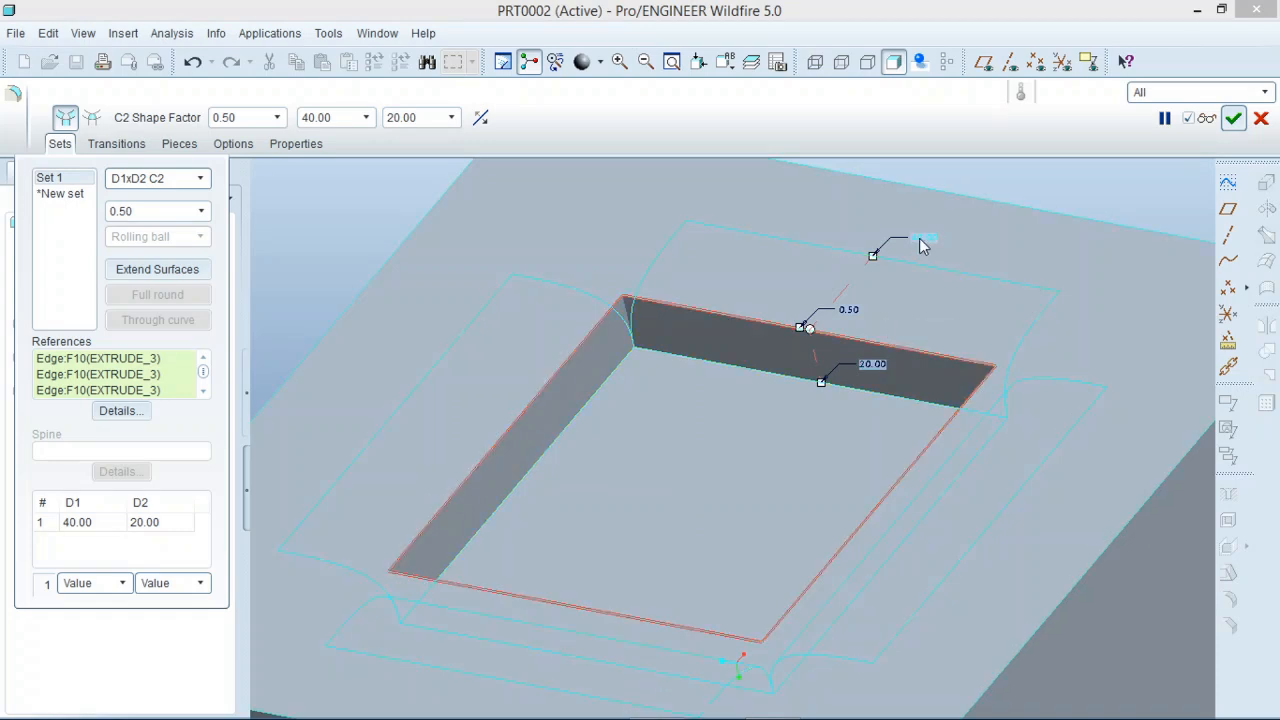
pyautogui.click(1232, 119)
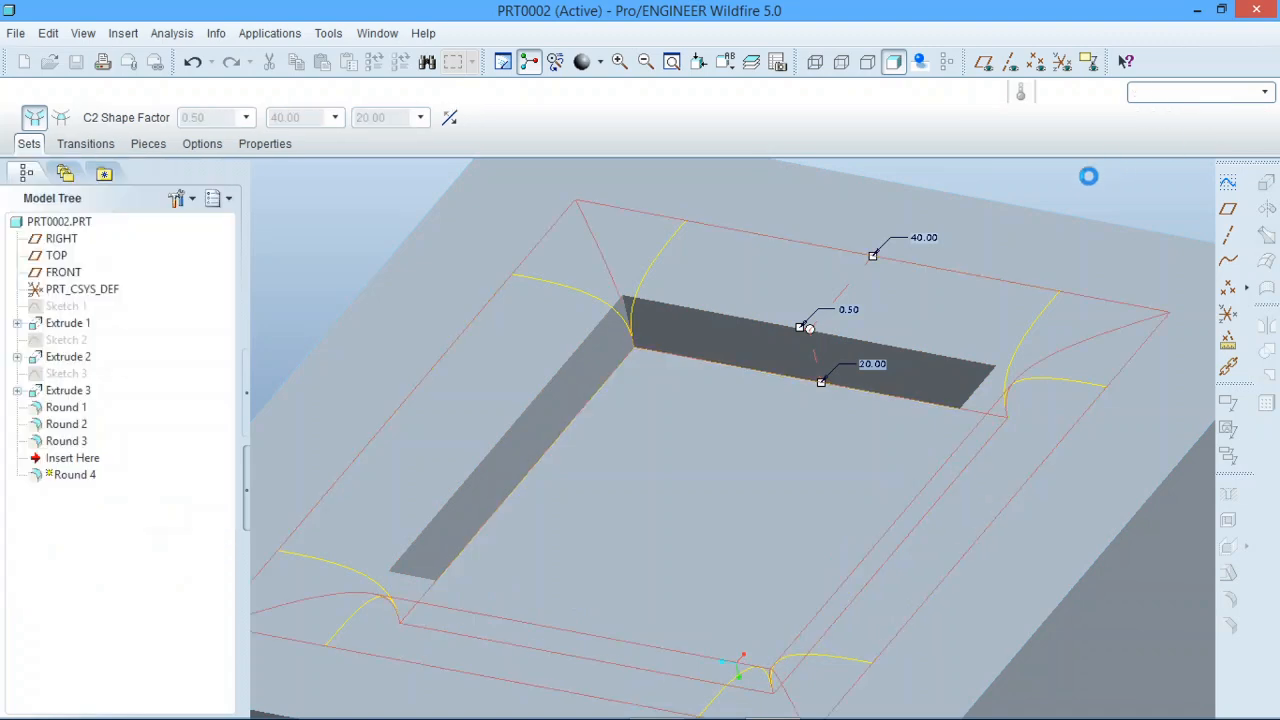
pyautogui.scroll(-3, 698, 473)
pyautogui.moveTo(698, 473); pyautogui.dragTo(840, 400, button='middle')
pyautogui.click(793, 328)
pyautogui.moveTo(721, 442); pyautogui.dragTo(726, 469, button='middle')
pyautogui.scroll(-3, 703, 440)
pyautogui.scroll(3, 703, 432)
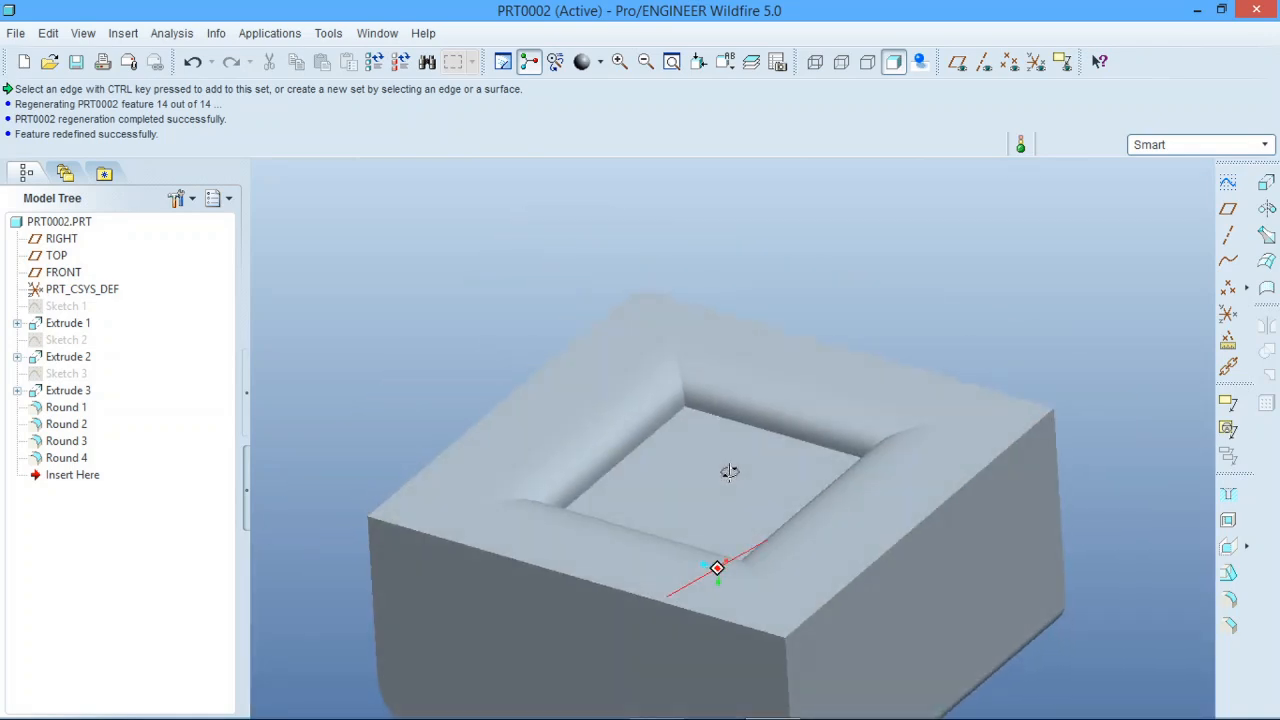
# Reopen Round 4's definition and add a second round set with a Circular profile.
pyautogui.click(648, 420)
pyautogui.rightClick(75, 458)
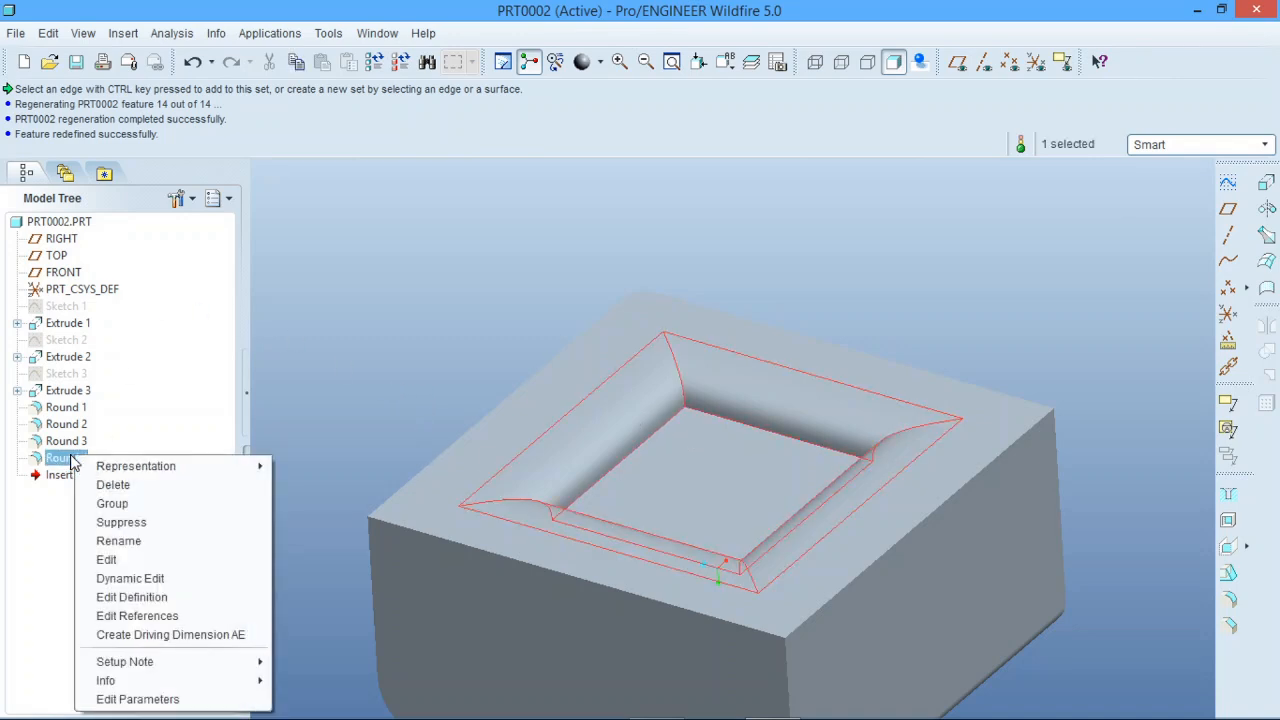
pyautogui.click(144, 597)
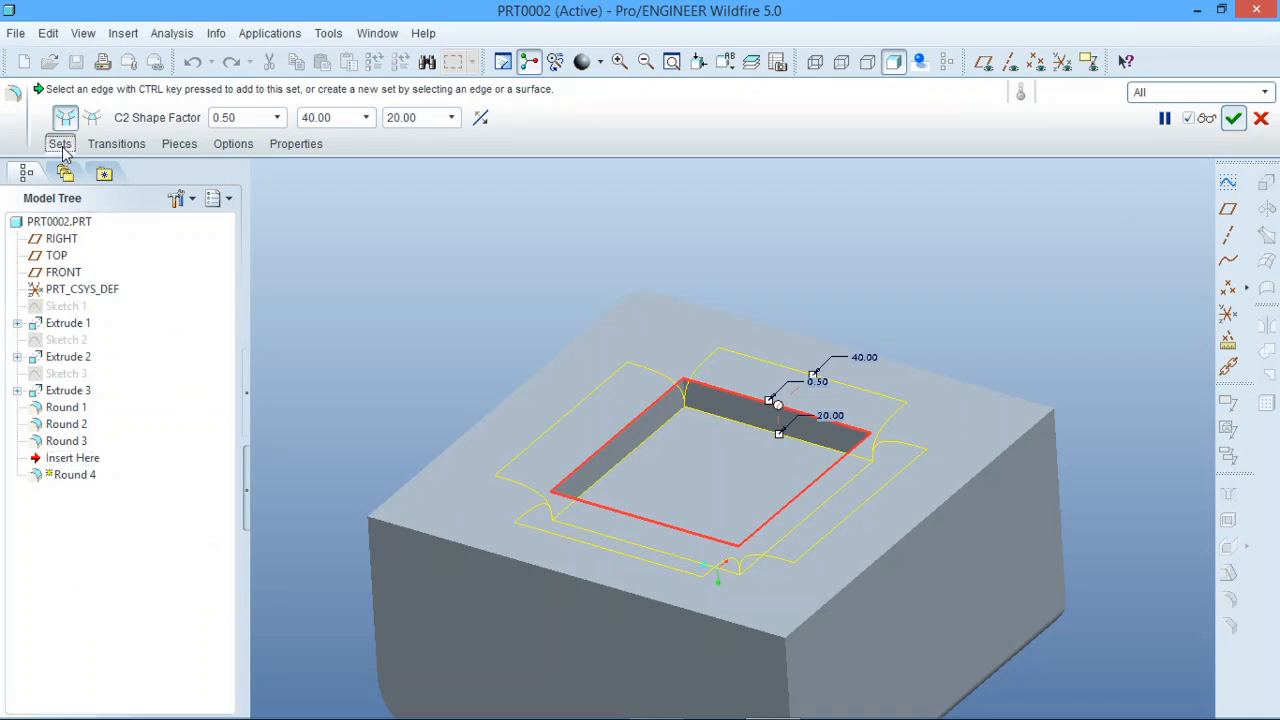
pyautogui.click(60, 143)
pyautogui.click(200, 179)
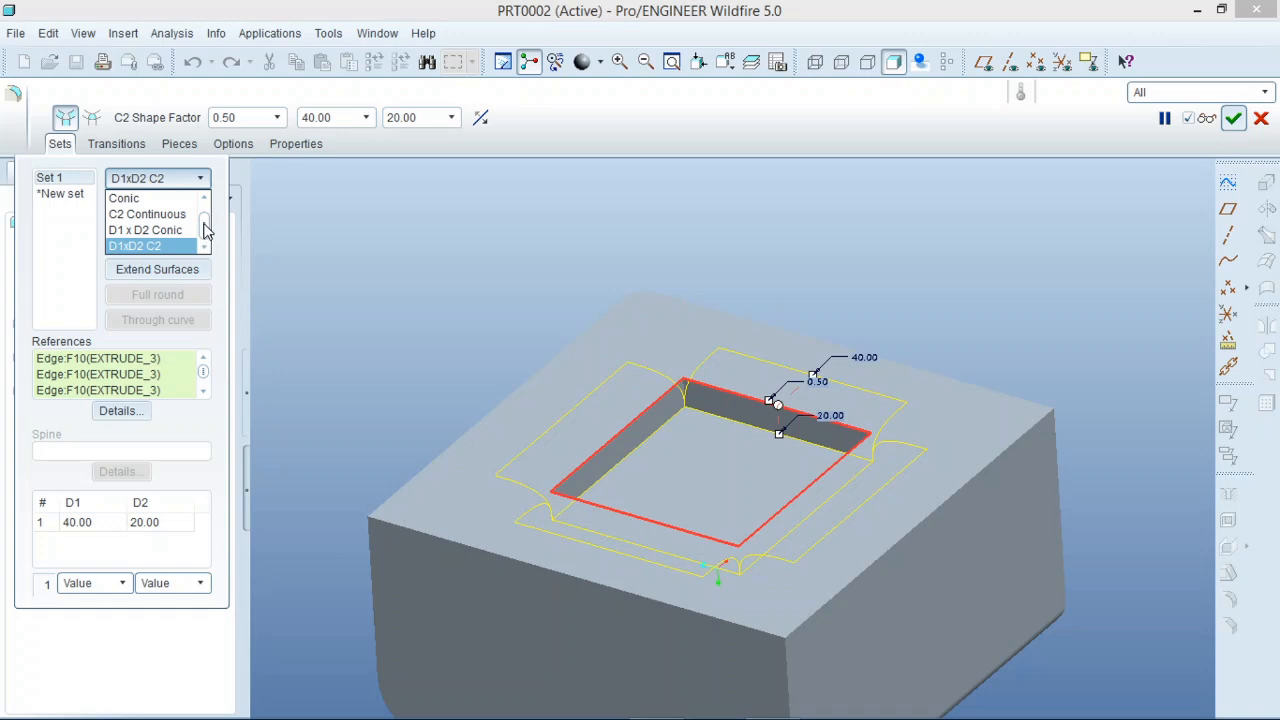
pyautogui.click(70, 246)
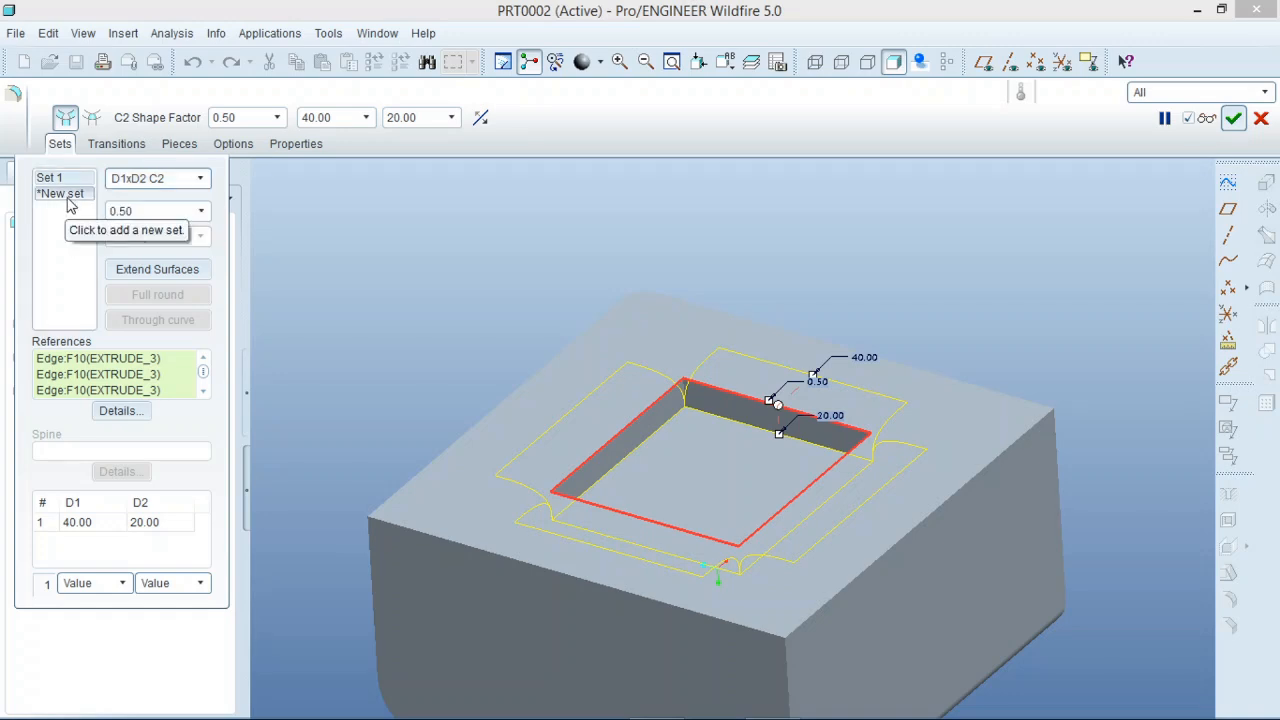
pyautogui.click(70, 200)
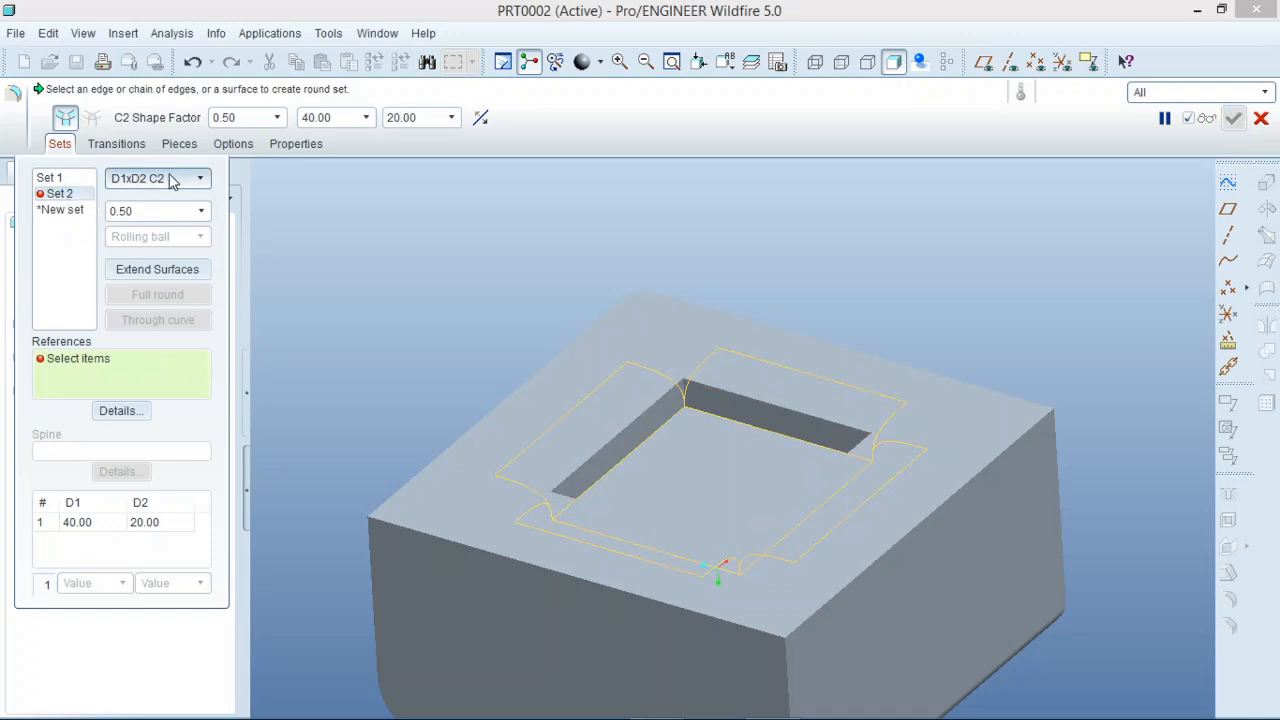
pyautogui.click(203, 180)
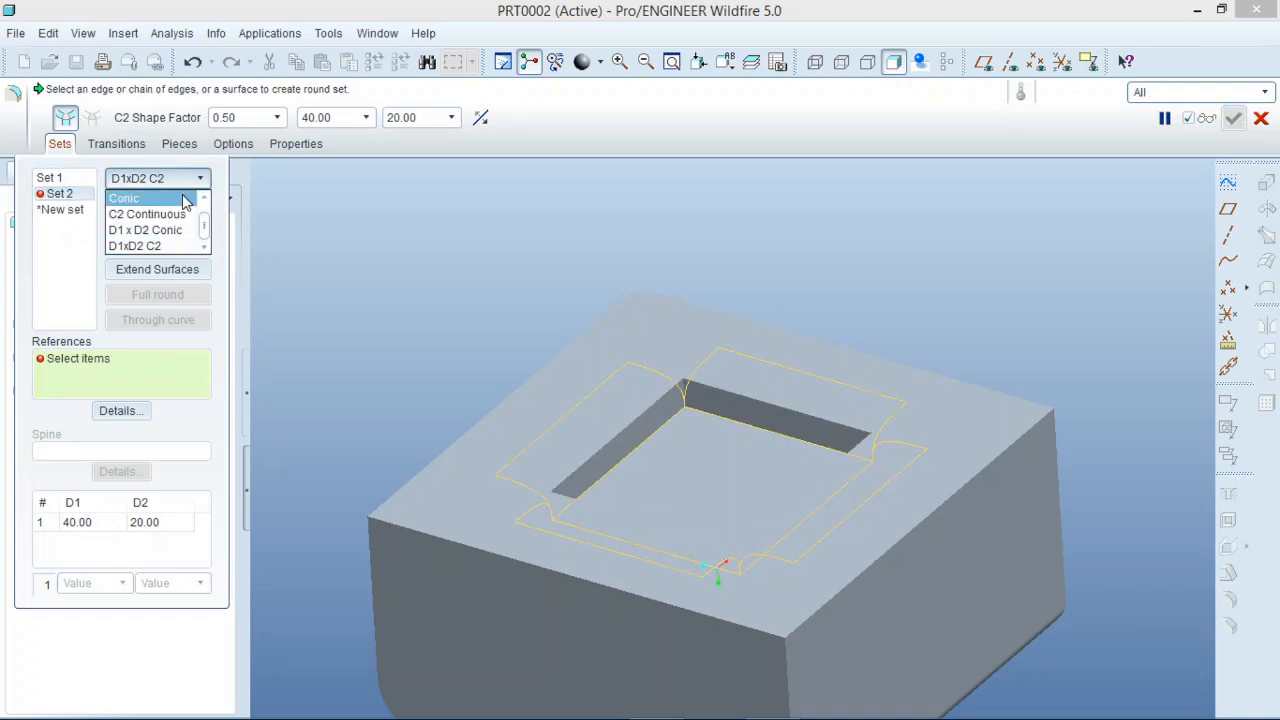
pyautogui.scroll(1, 205, 235)
pyautogui.click(185, 199)
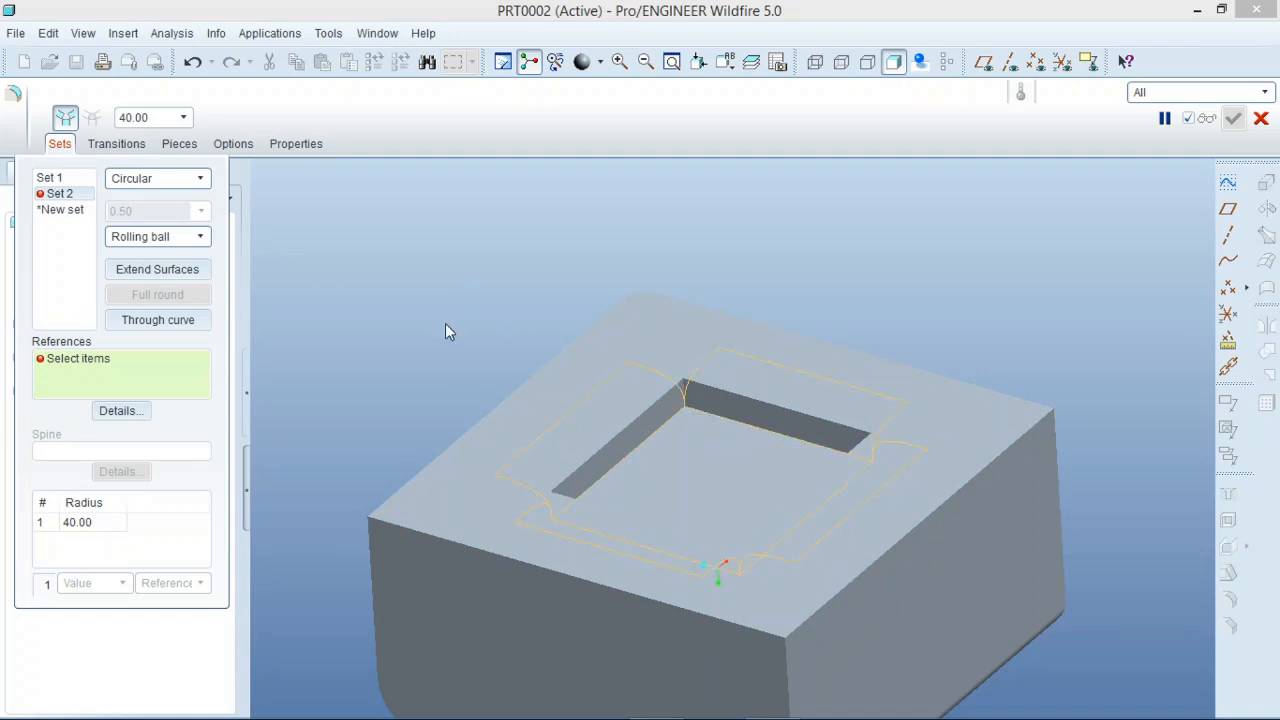
# Select the four floor edges of the rectangular pocket as references for Set 2.
pyautogui.click(725, 418)
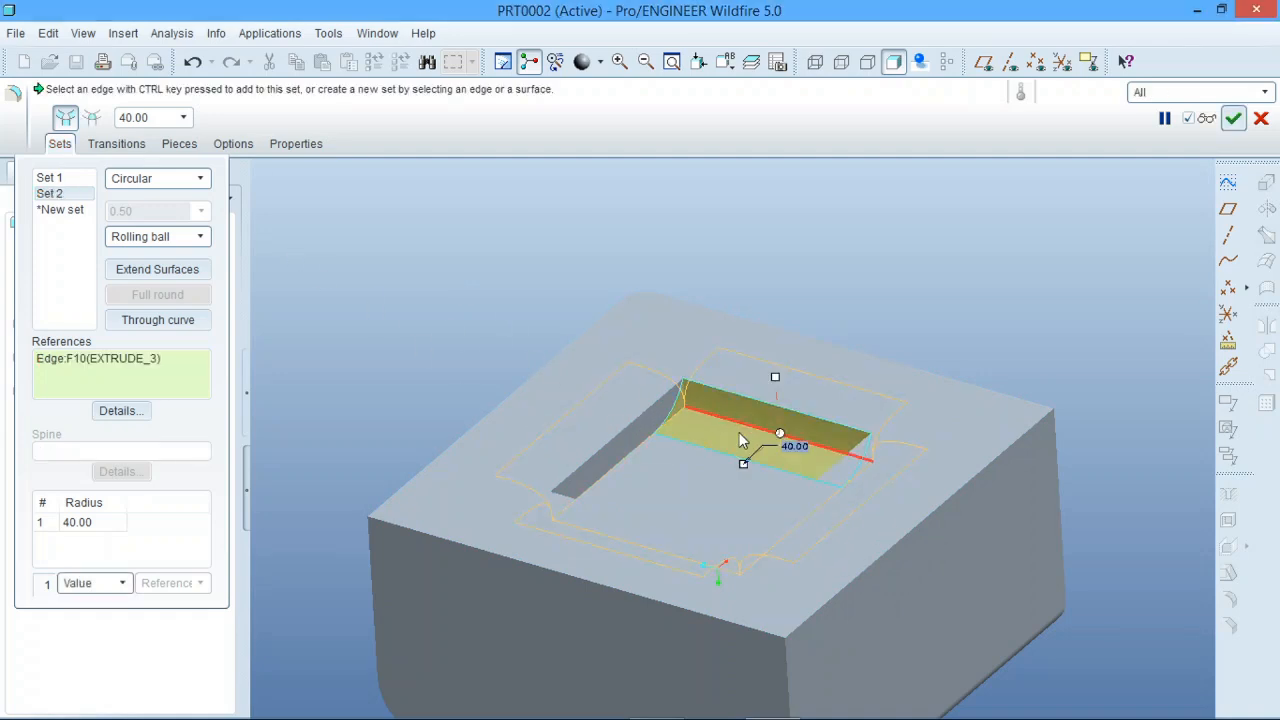
pyautogui.moveTo(737, 434); pyautogui.dragTo(640, 461, button='middle')
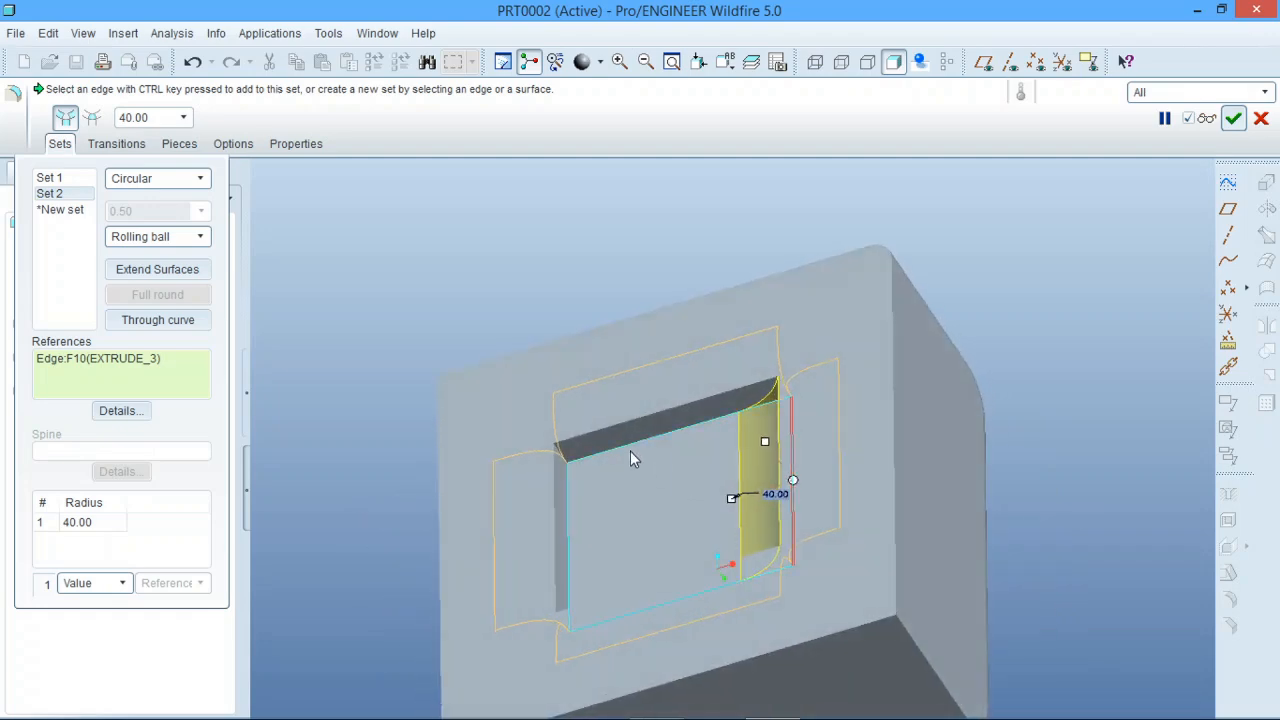
pyautogui.keyDown('ctrl'); pyautogui.click(636, 451); pyautogui.keyUp('ctrl')
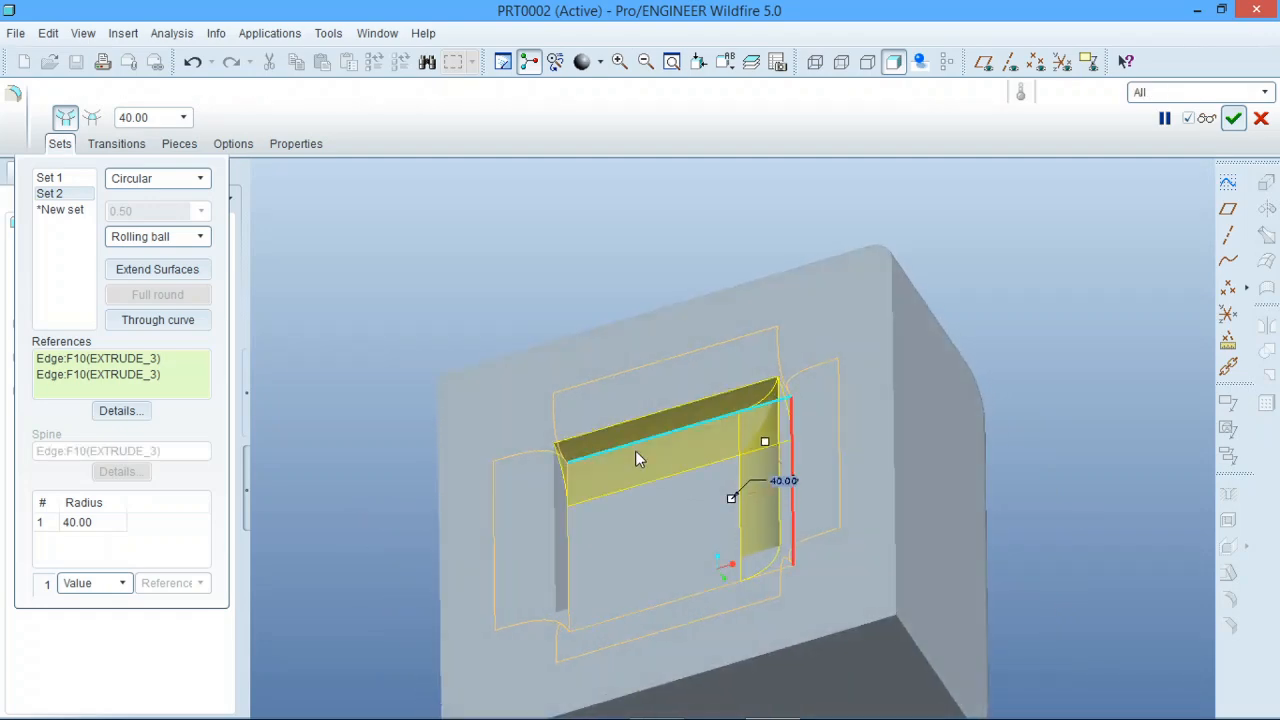
pyautogui.keyDown('ctrl'); pyautogui.click(566, 544); pyautogui.keyUp('ctrl')
pyautogui.moveTo(618, 557); pyautogui.dragTo(798, 597, button='middle')
pyautogui.keyDown('ctrl'); pyautogui.click(818, 465); pyautogui.keyUp('ctrl')
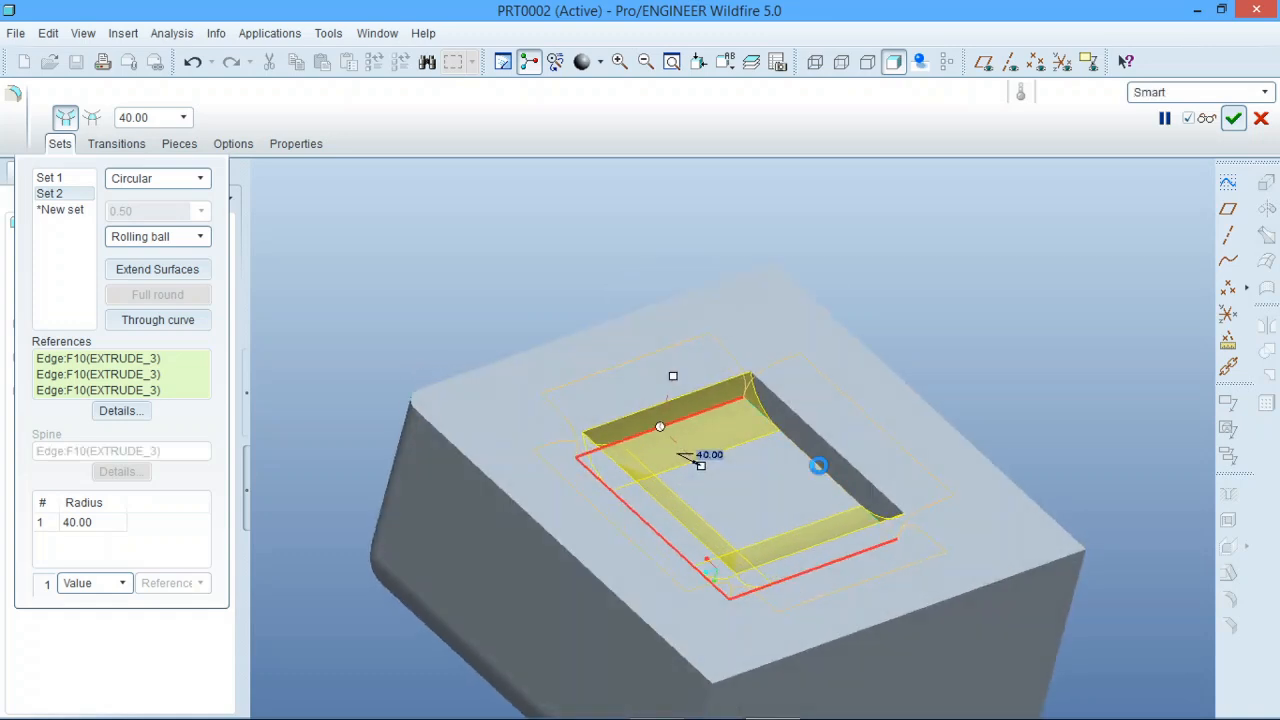
# Set Set 2's radius to 10 and try to complete the redefined round, accepting it as a failed feature.
pyautogui.doubleClick(753, 443)
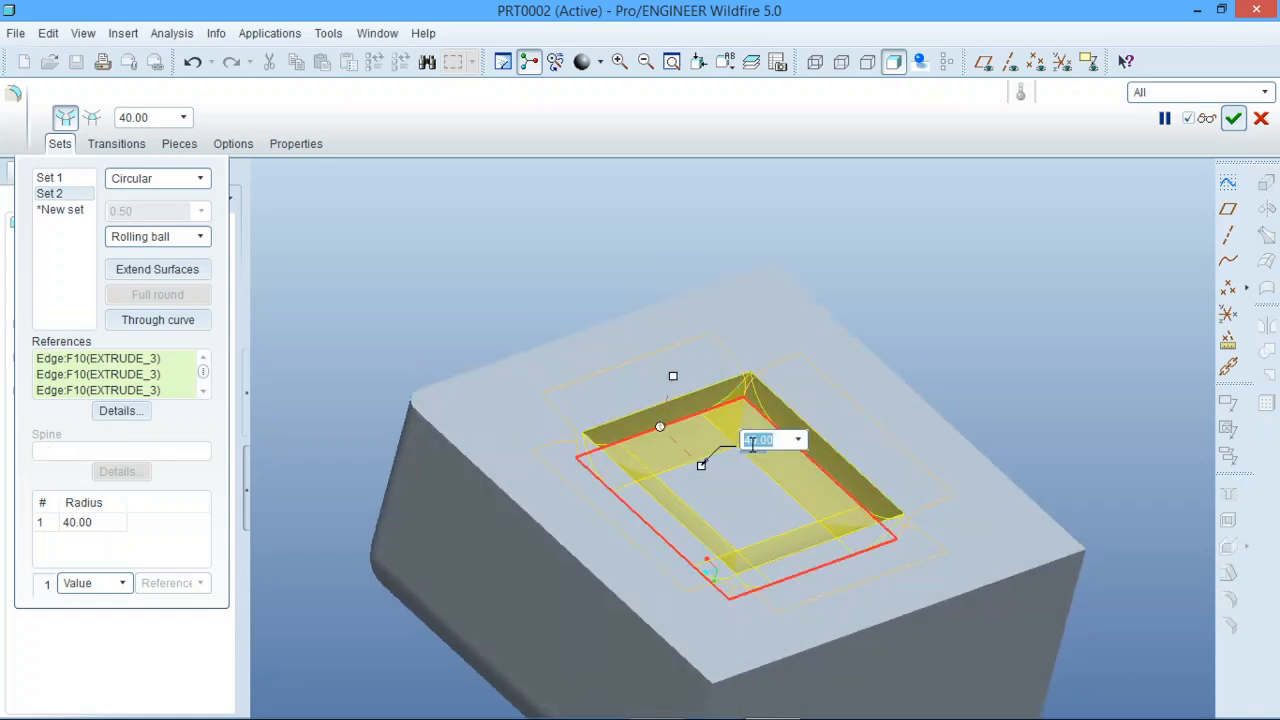
pyautogui.write('10')
pyautogui.press('Return')
pyautogui.scroll(2, 726, 418)
pyautogui.scroll(1, 726, 418)
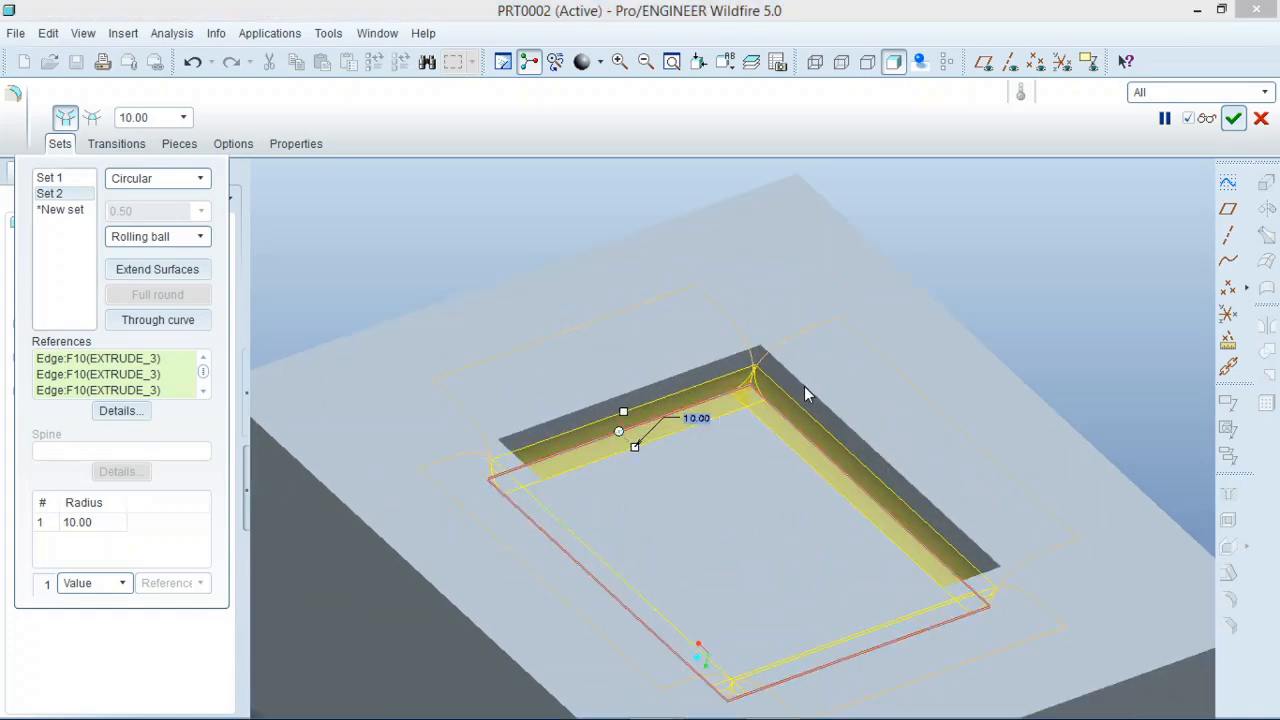
pyautogui.click(1233, 117)
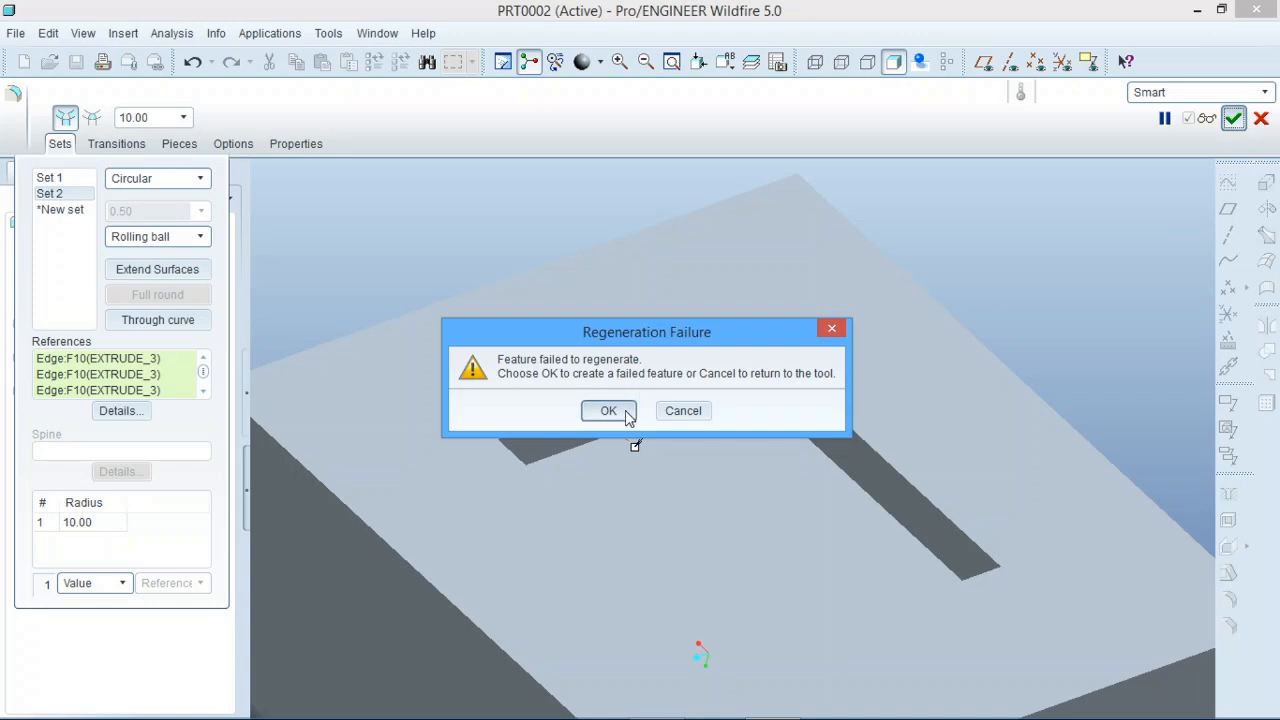
pyautogui.click(627, 415)
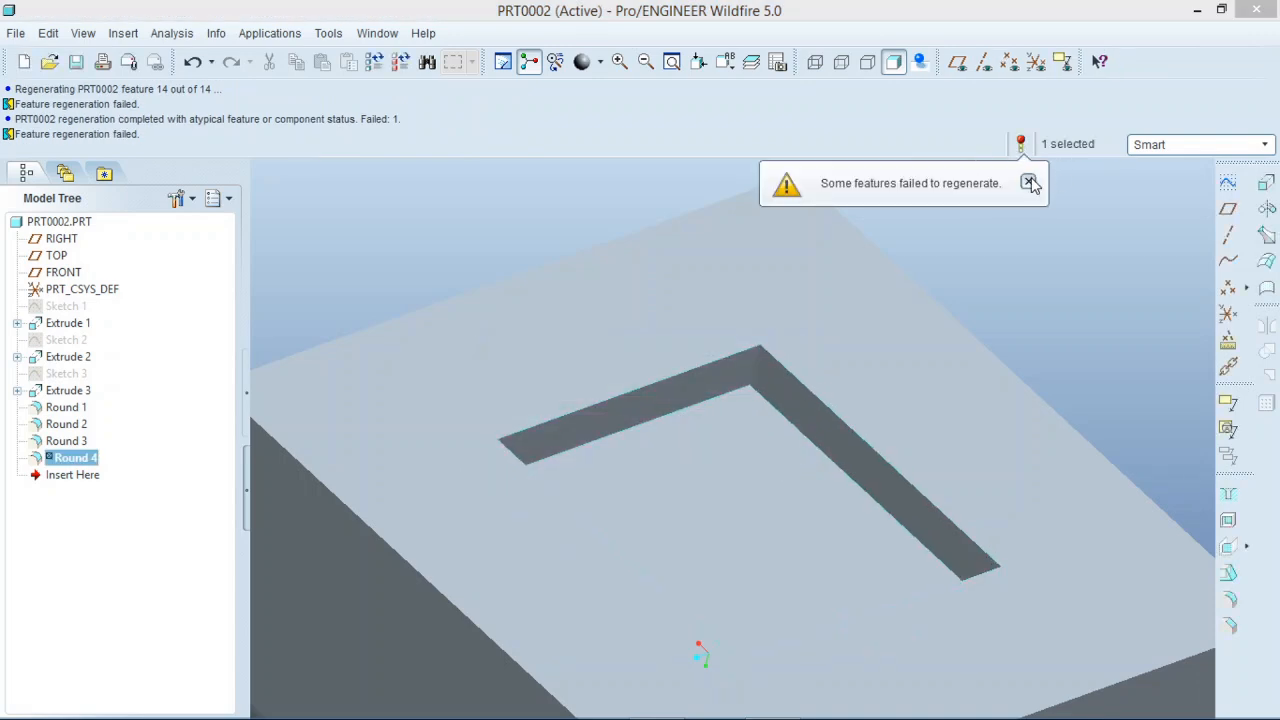
pyautogui.click(1029, 182)
# Redefine the failed Round 4 and set D2 of its upper-rim set to 10.
pyautogui.rightClick(85, 458)
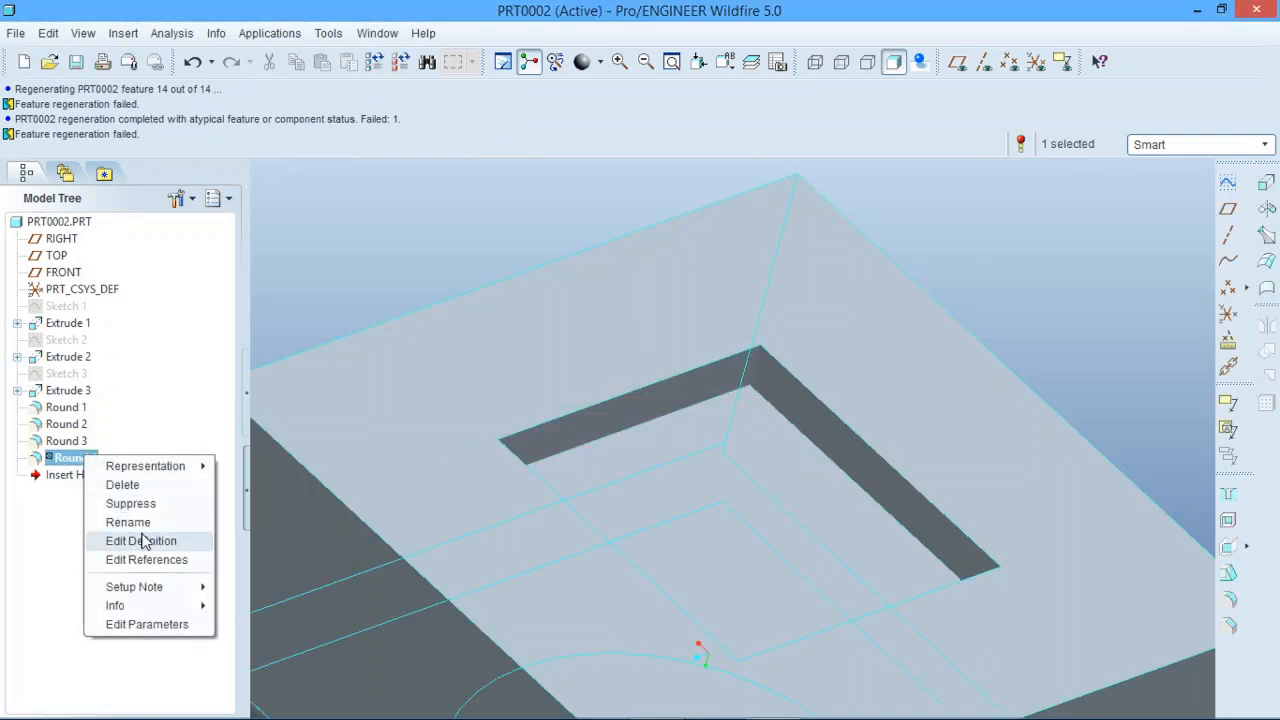
pyautogui.click(141, 541)
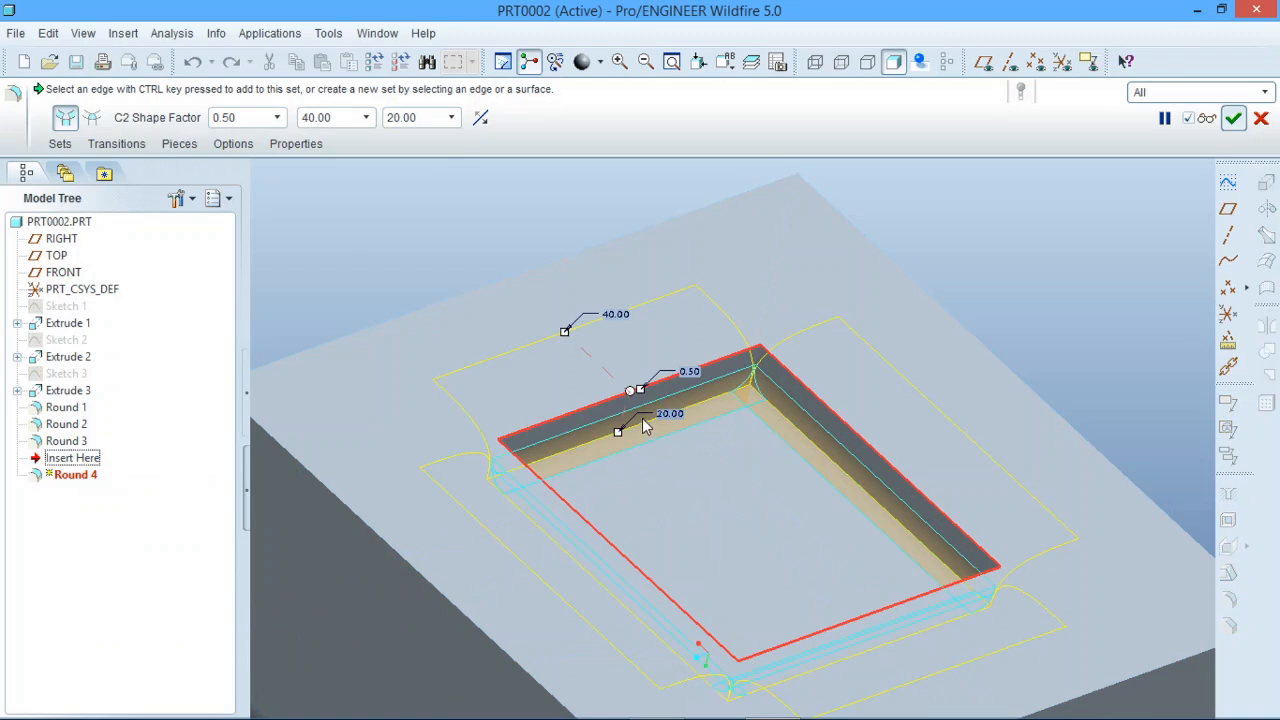
pyautogui.scroll(3, 630, 422)
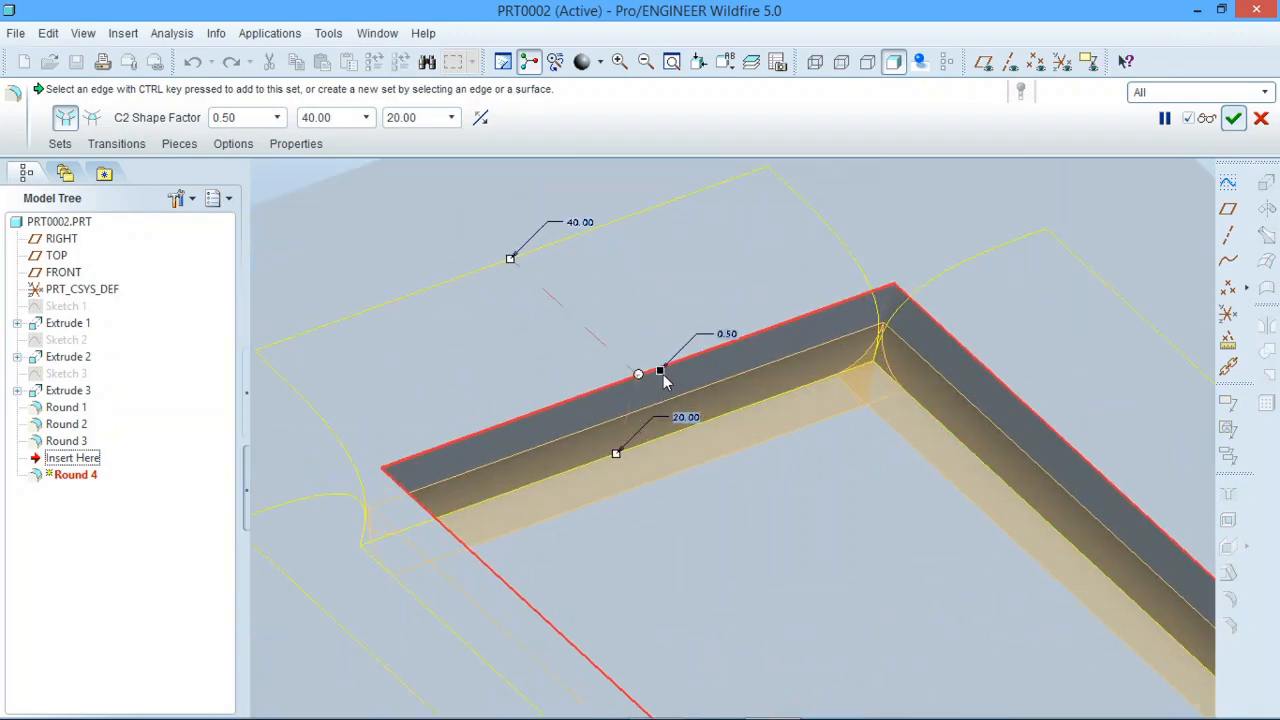
pyautogui.click(619, 452)
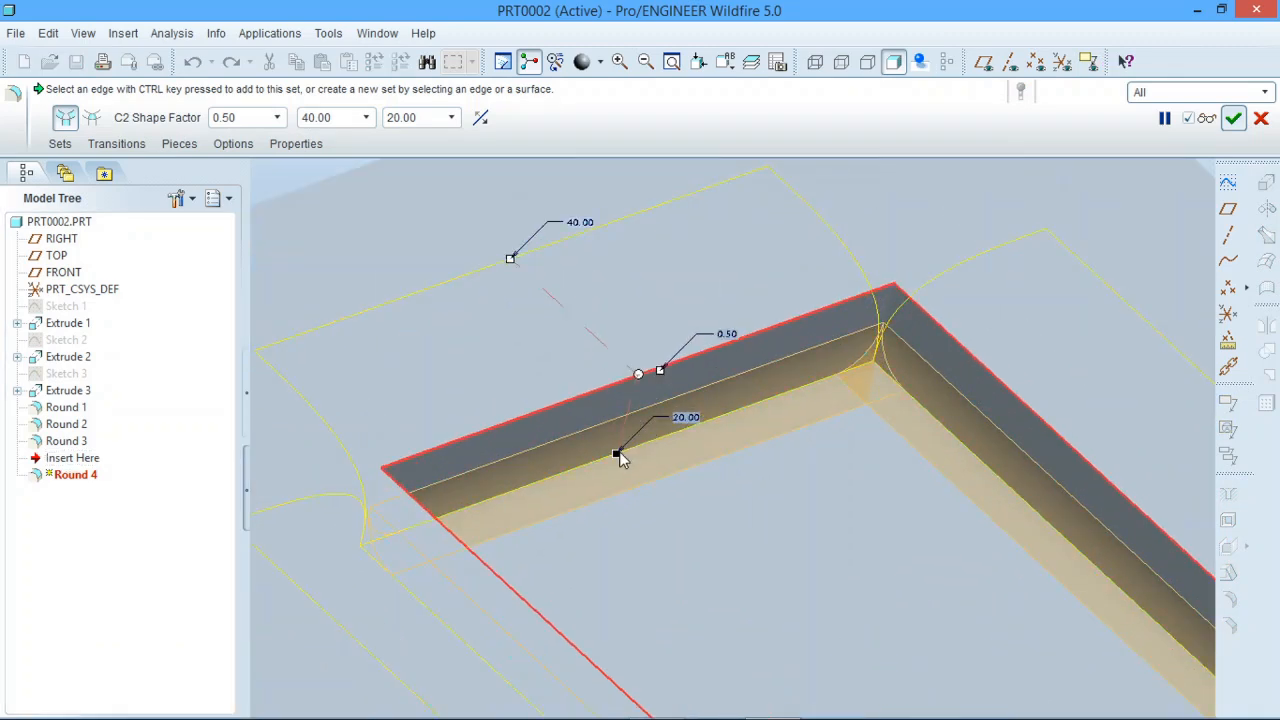
pyautogui.moveTo(619, 452); pyautogui.dragTo(632, 417)
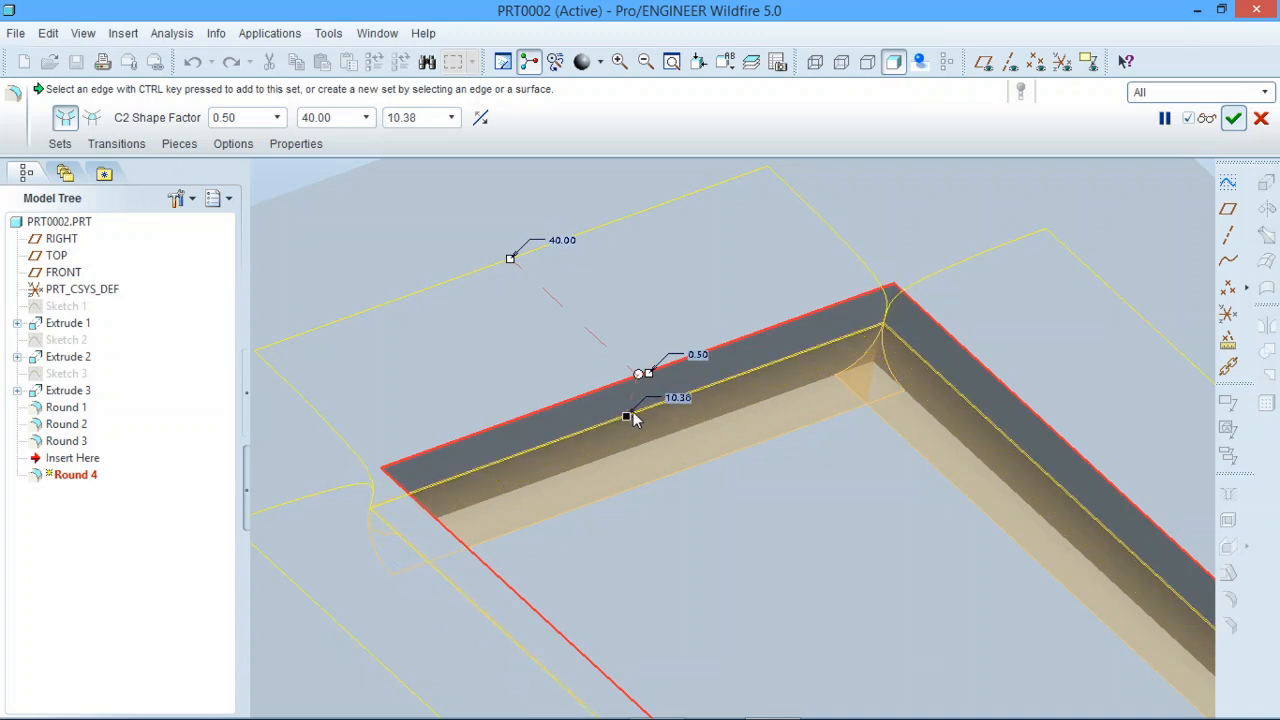
pyautogui.doubleClick(680, 398)
pyautogui.write('1')
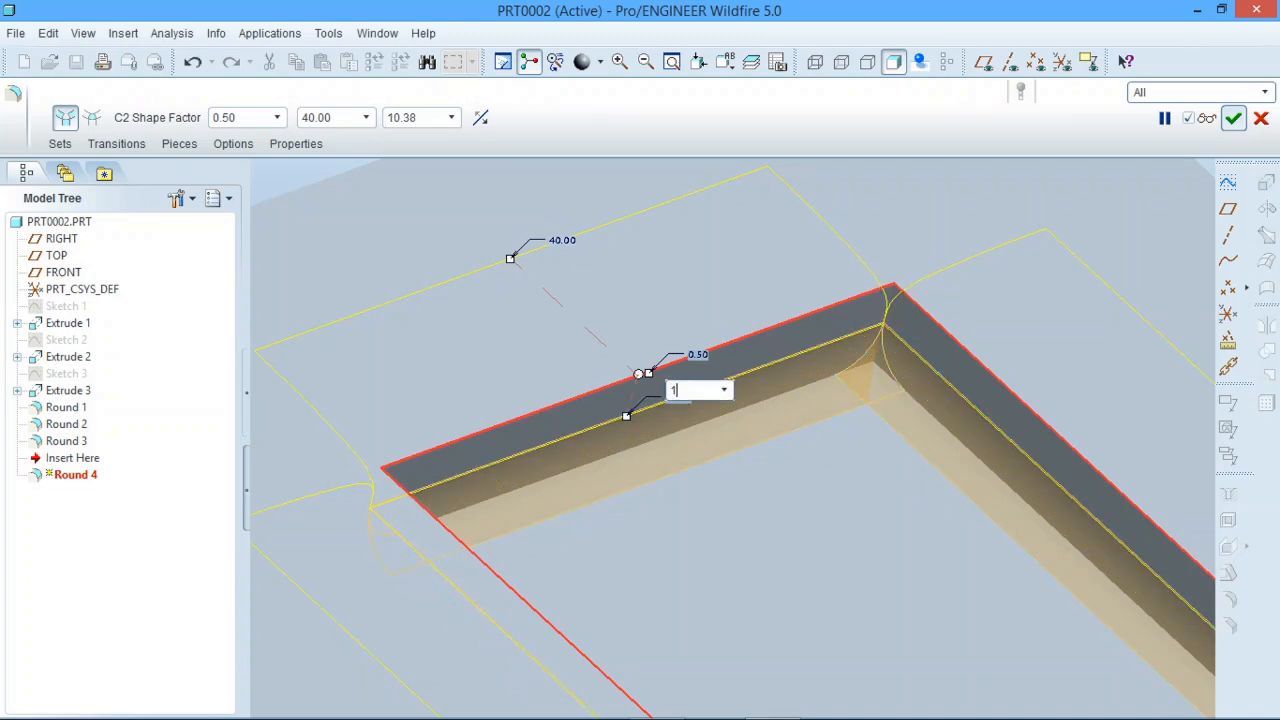
pyautogui.write('0')
pyautogui.press('Return')
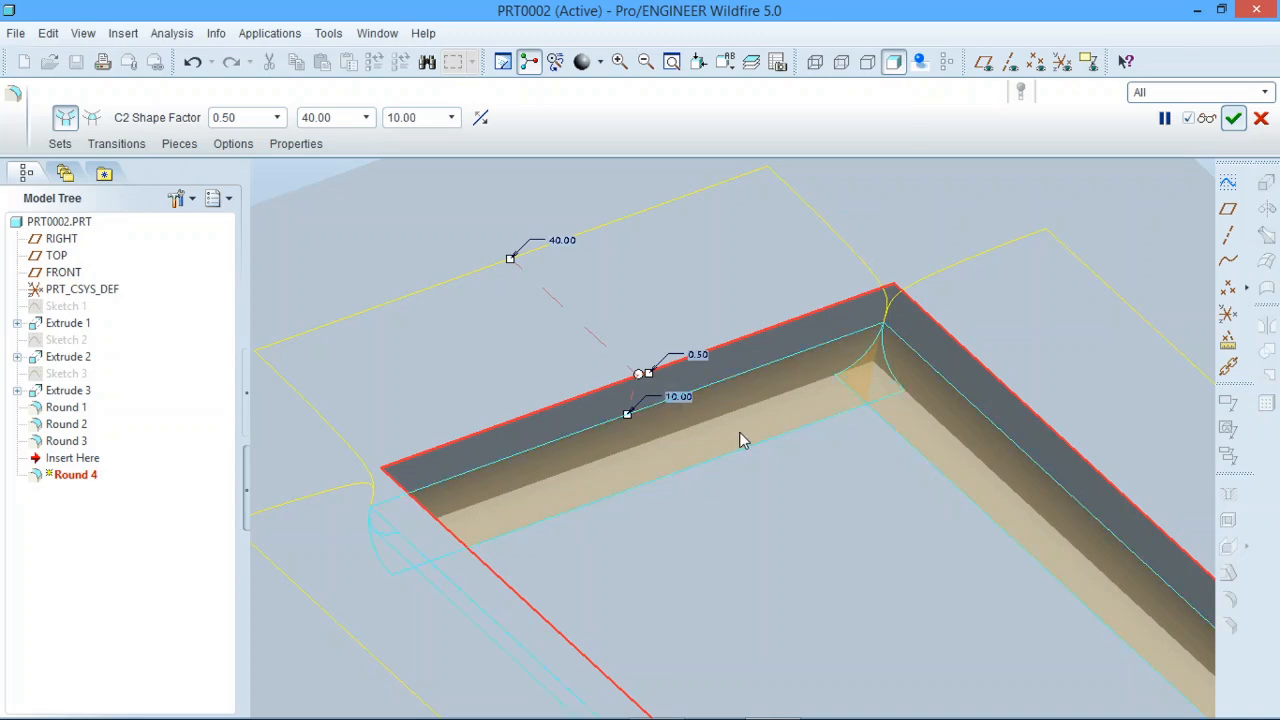
# Set the radius of the pocket's floor-edge round set to 9.50 and complete the feature.
pyautogui.click(739, 435)
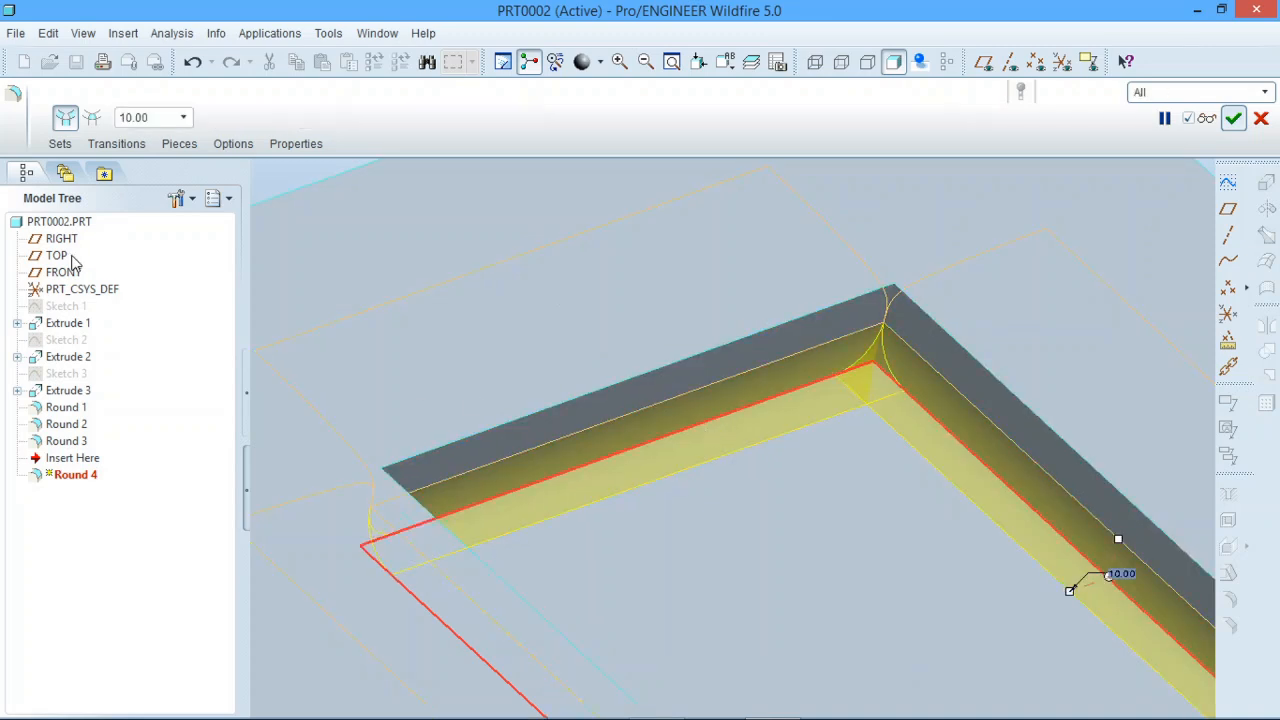
pyautogui.doubleClick(150, 118)
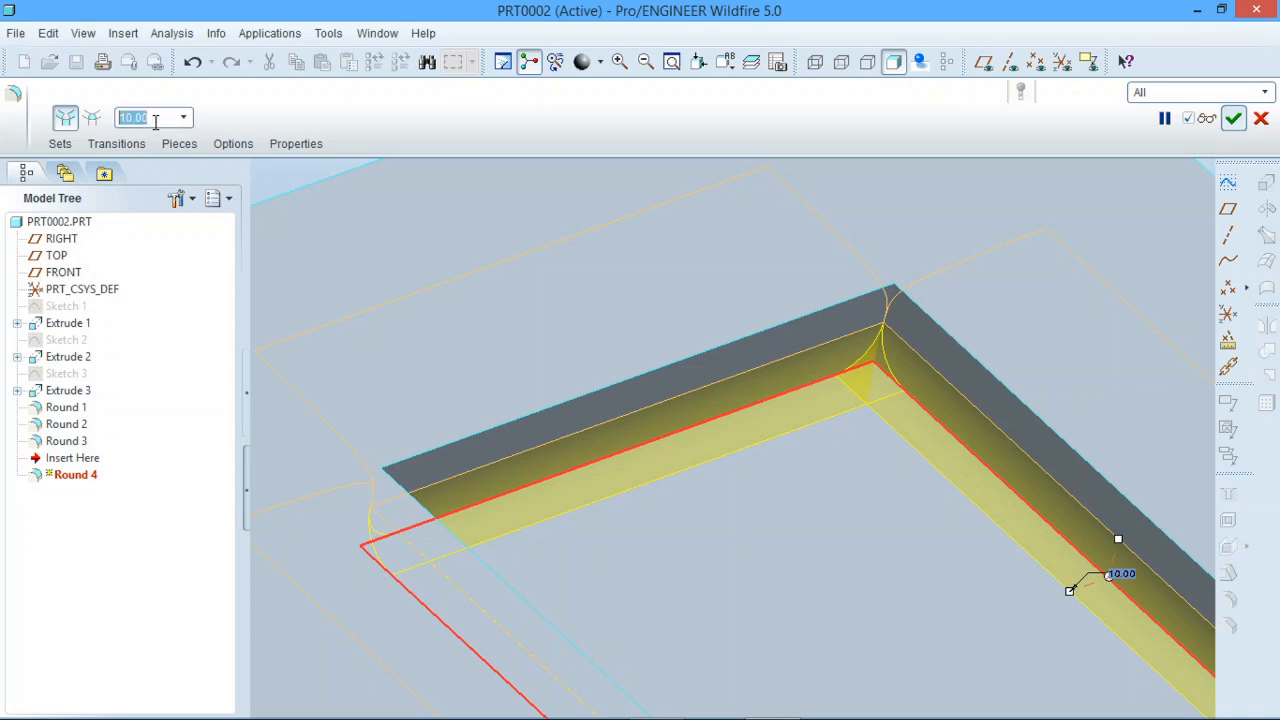
pyautogui.write('9.5')
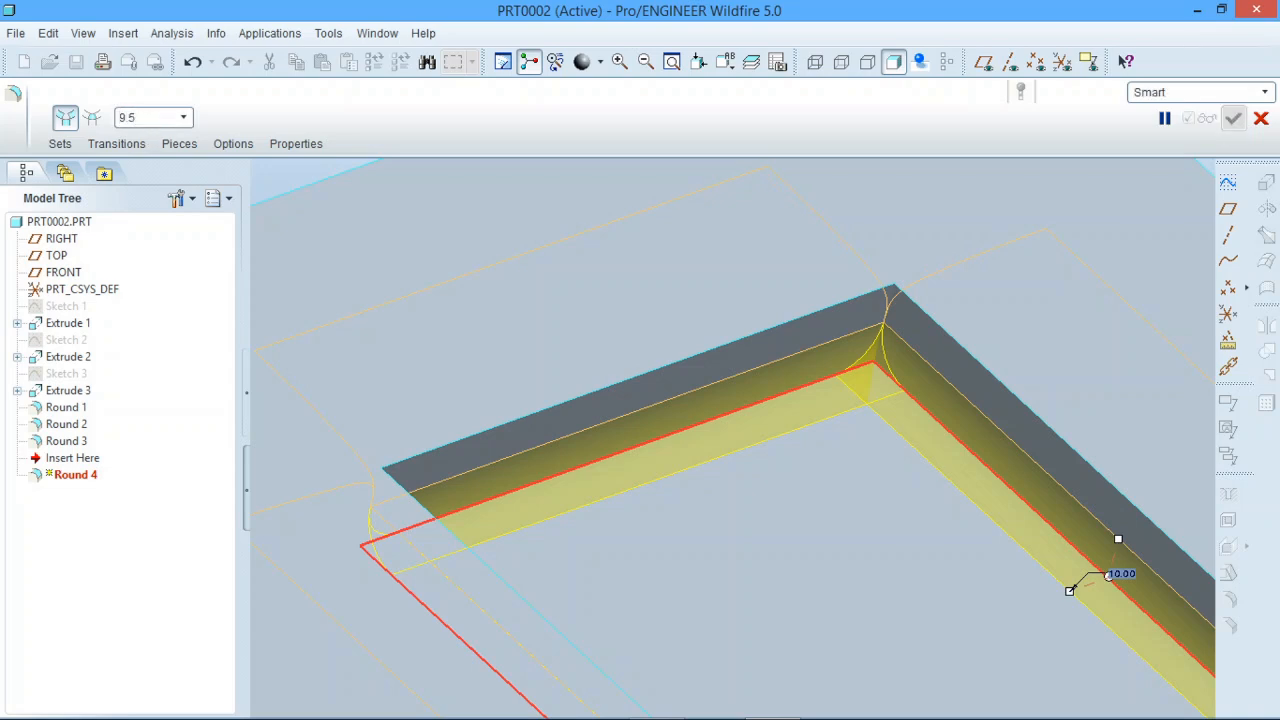
pyautogui.press('Return')
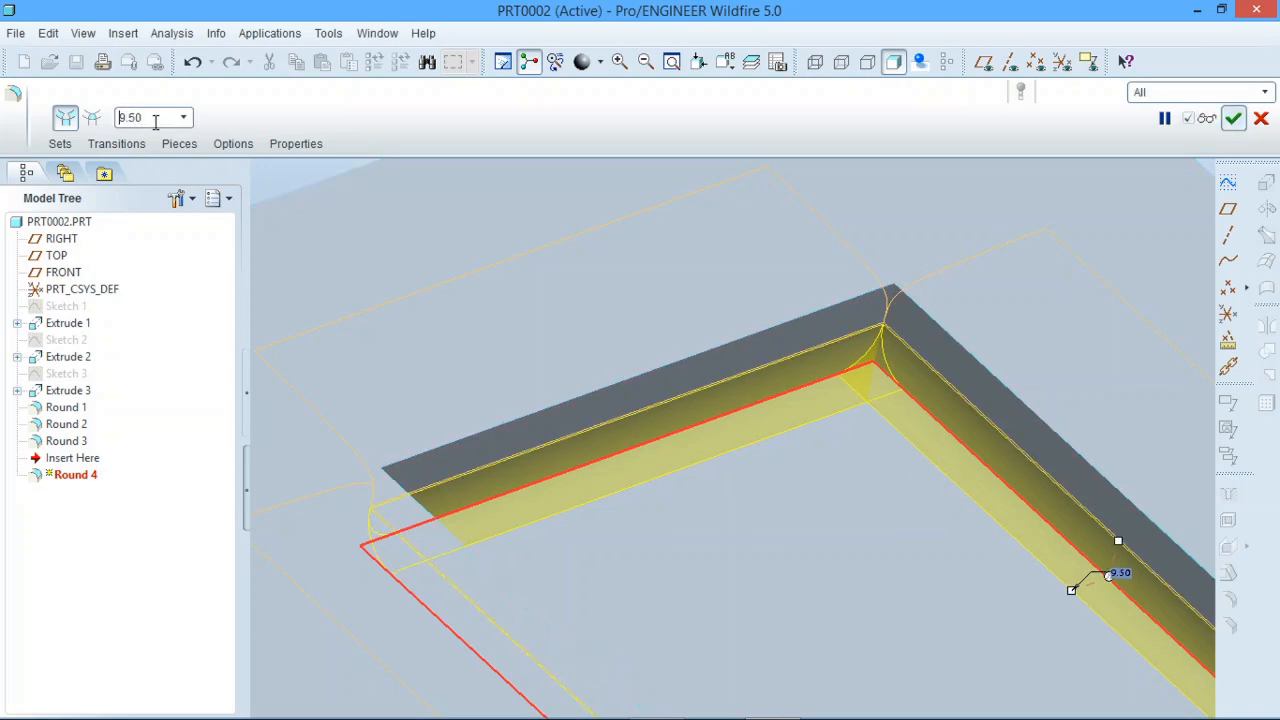
pyautogui.click(1233, 118)
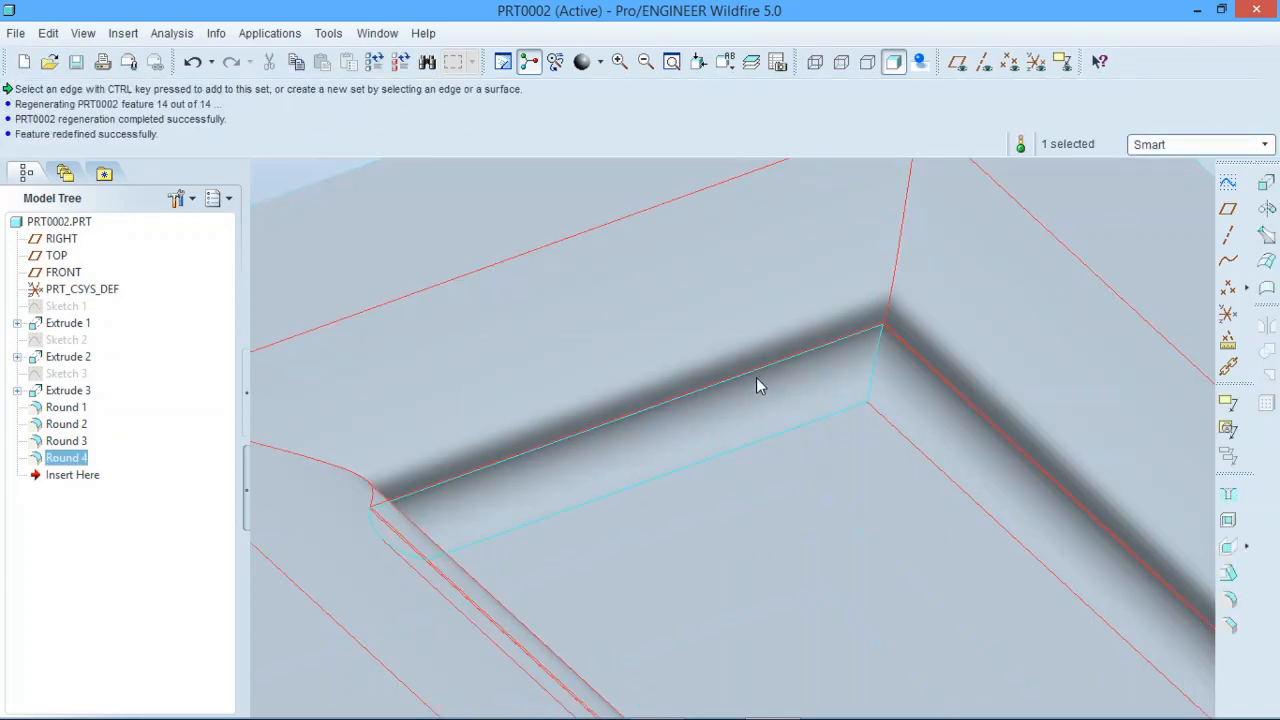
# Inspect the rectangular pocket's combined rim and floor rounds from several angles, and clear the selection.
pyautogui.scroll(4, 757, 378)
pyautogui.click(603, 227)
pyautogui.moveTo(836, 505); pyautogui.dragTo(889, 491, button='middle')
pyautogui.click(877, 446)
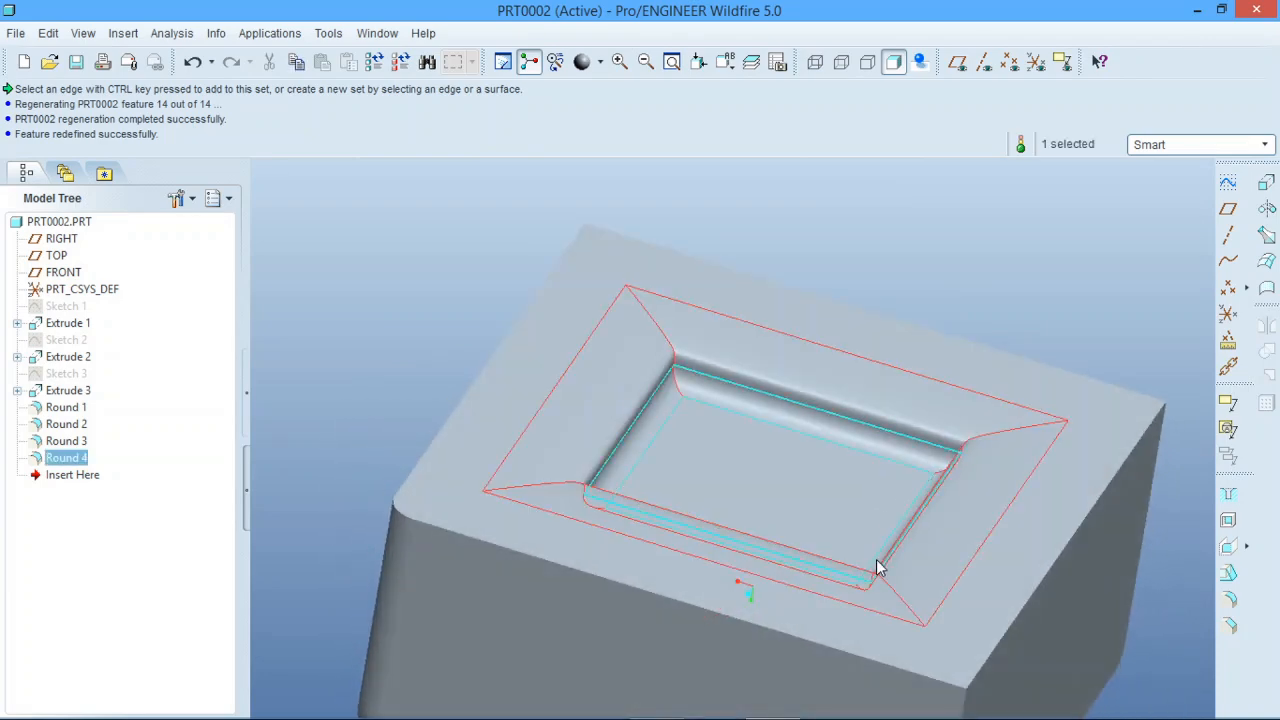
pyautogui.moveTo(876, 567); pyautogui.dragTo(814, 585, button='middle')
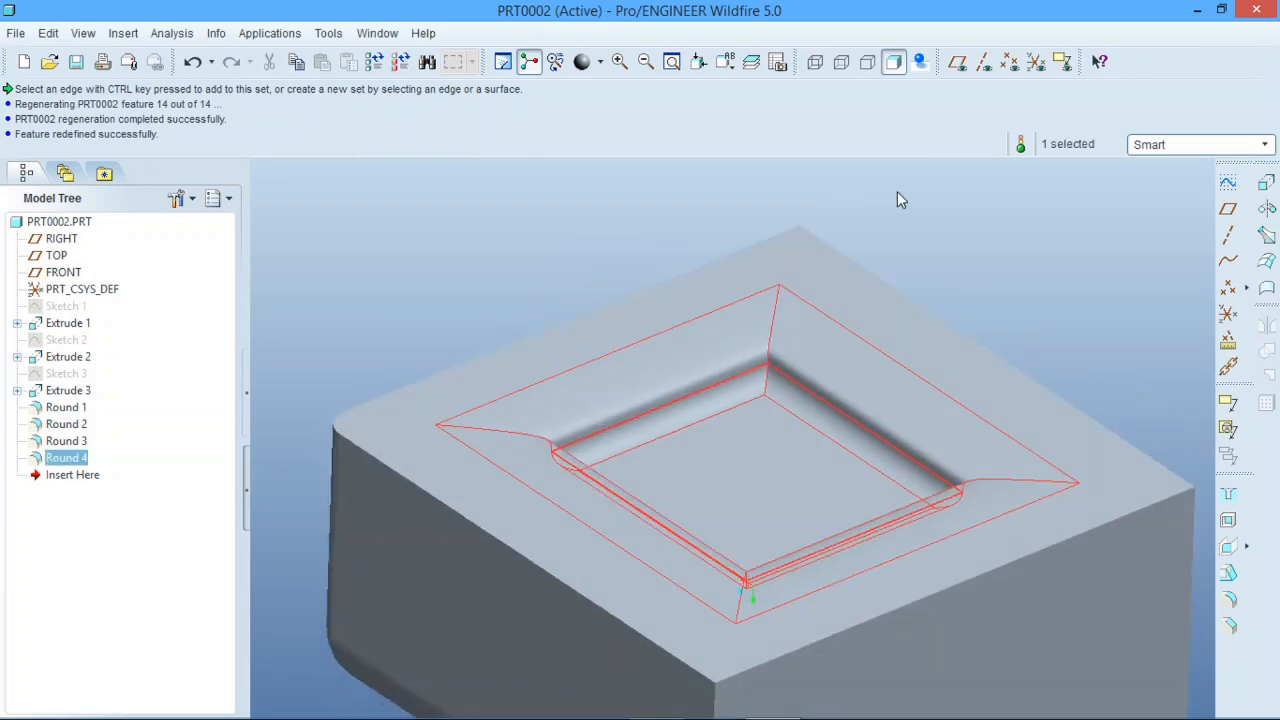
pyautogui.scroll(2, 874, 217)
pyautogui.scroll(-2, 1032, 244)
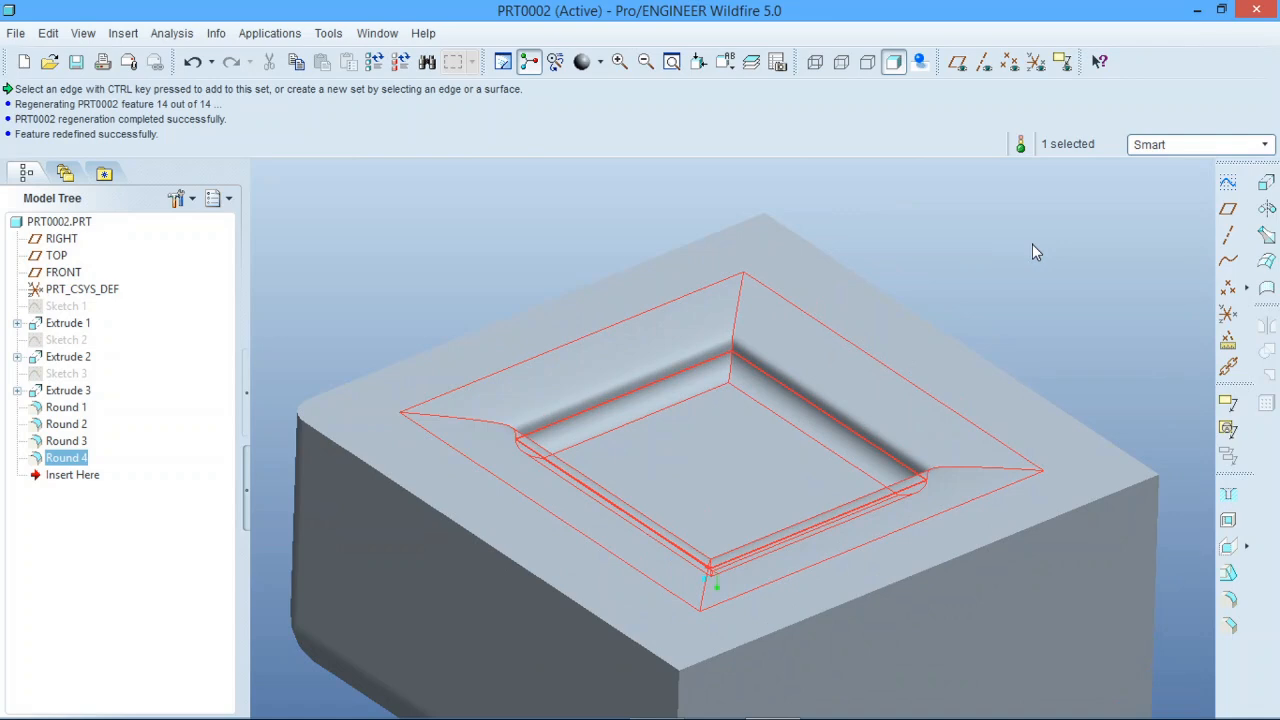
pyautogui.click(1032, 244)
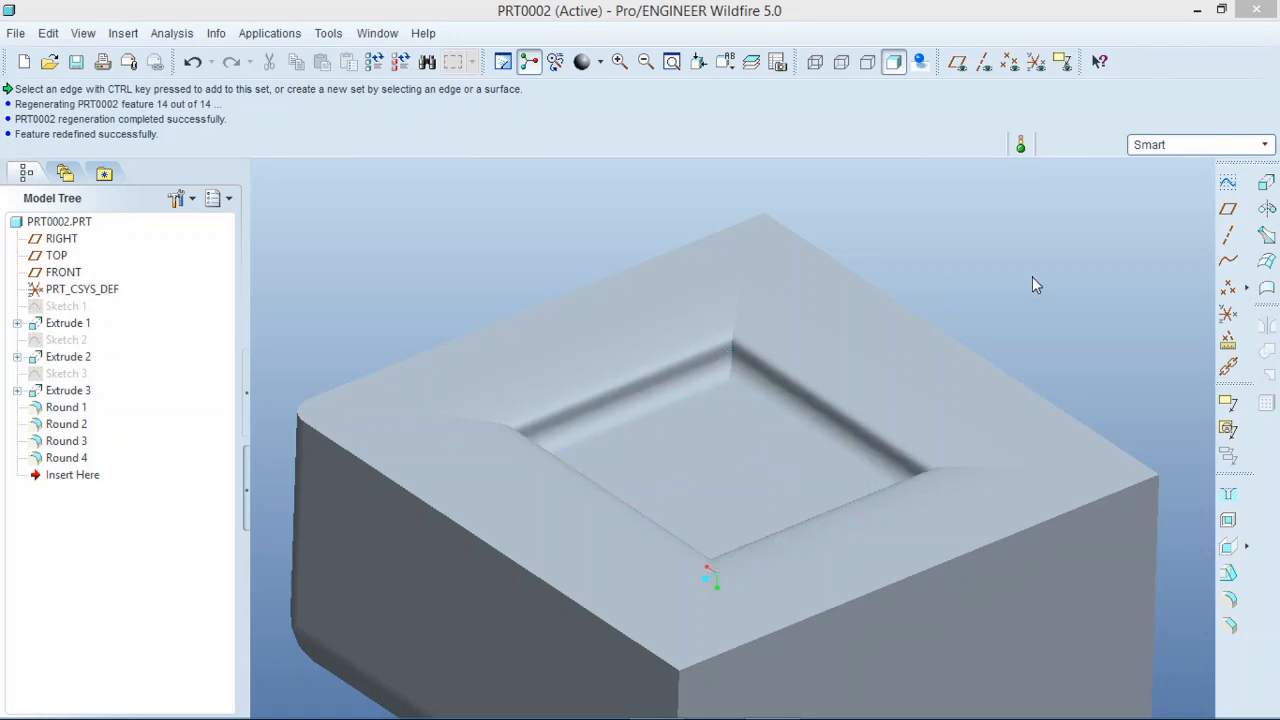
# Round the floor edge of the circular pocket with a radius of 5 and complete the feature.
pyautogui.moveTo(1003, 279)
pyautogui.mouseDown(button='middle')
pyautogui.moveTo(929, 57)
pyautogui.moveTo(966, 106)
pyautogui.moveTo(958, 46)
pyautogui.mouseUp(button='middle')
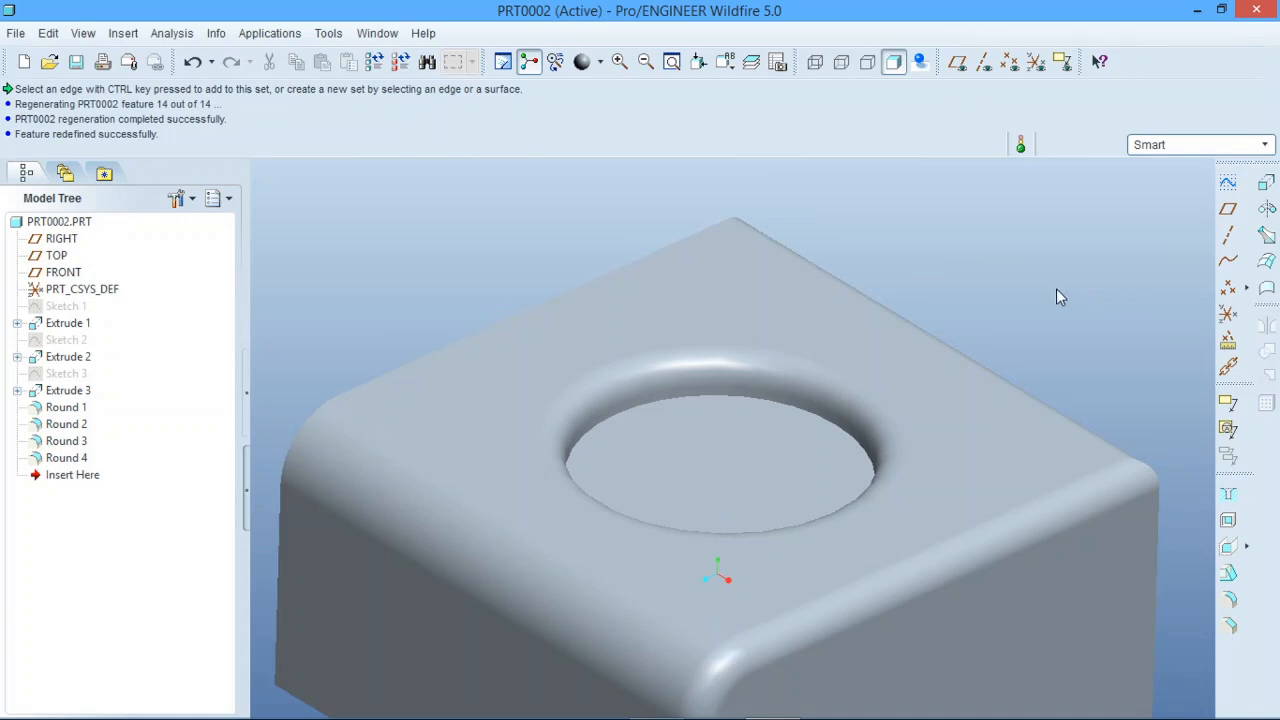
pyautogui.click(1230, 604)
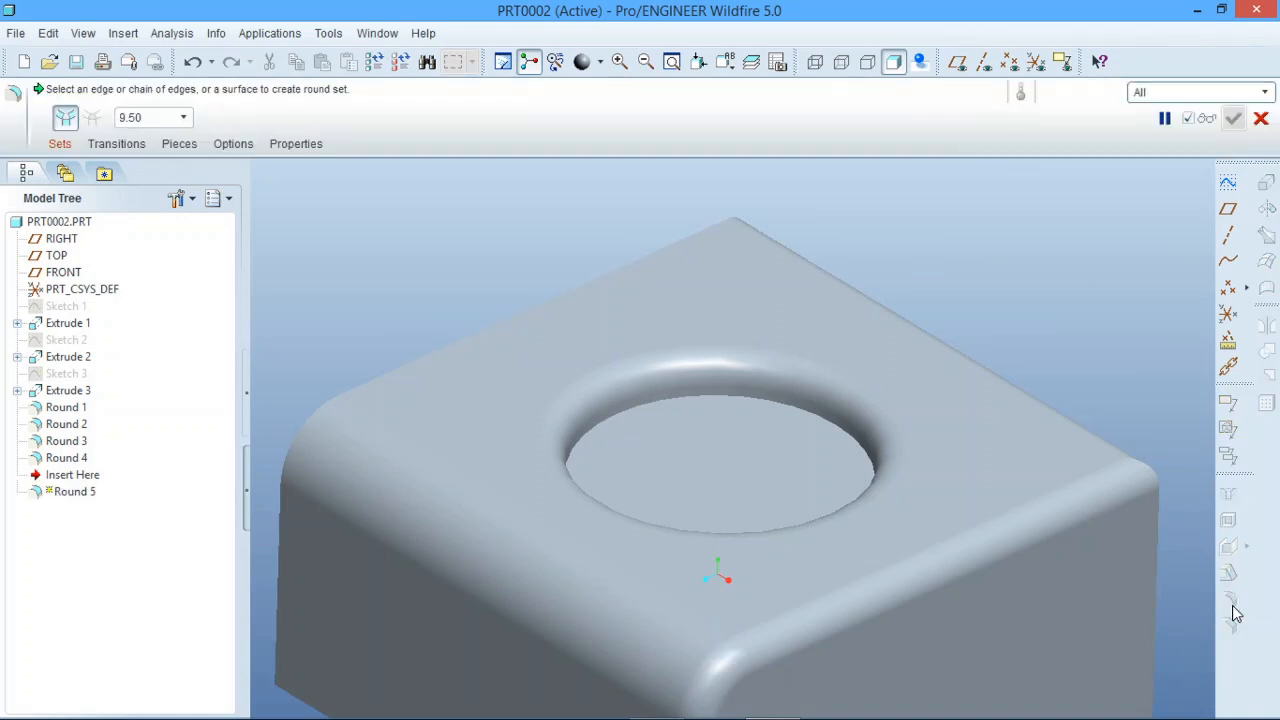
pyautogui.click(803, 411)
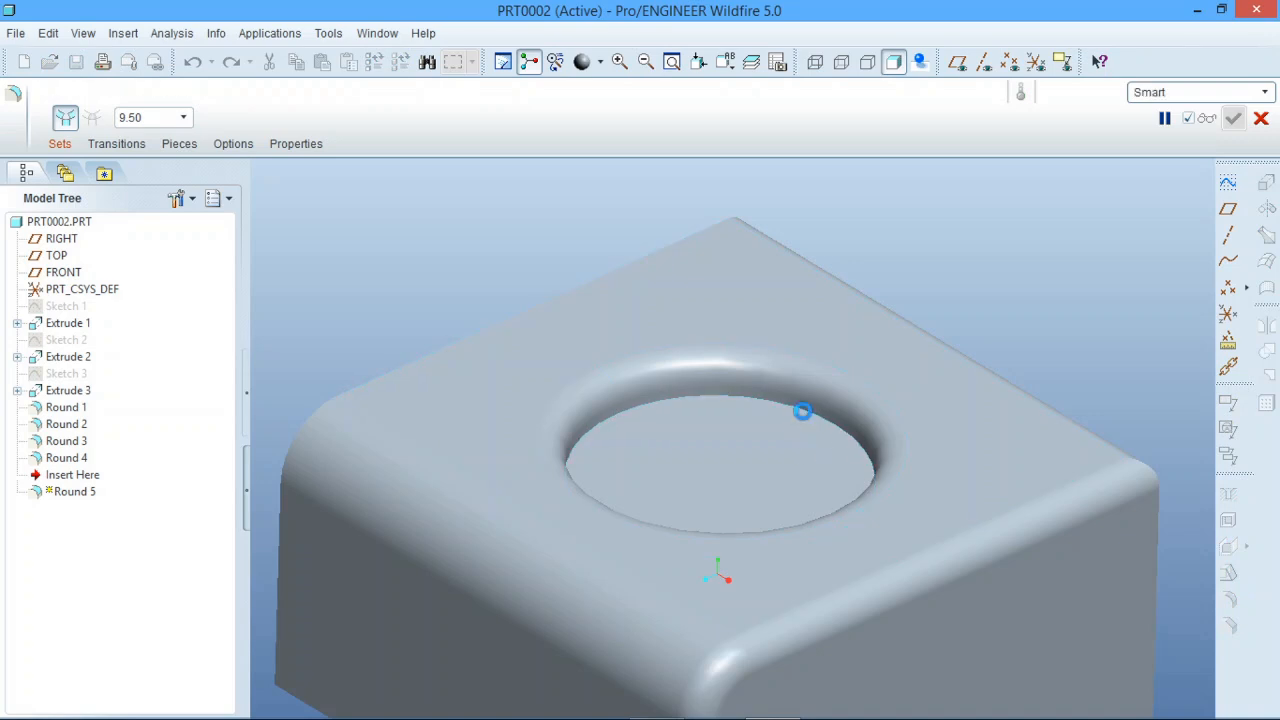
pyautogui.doubleClick(870, 413)
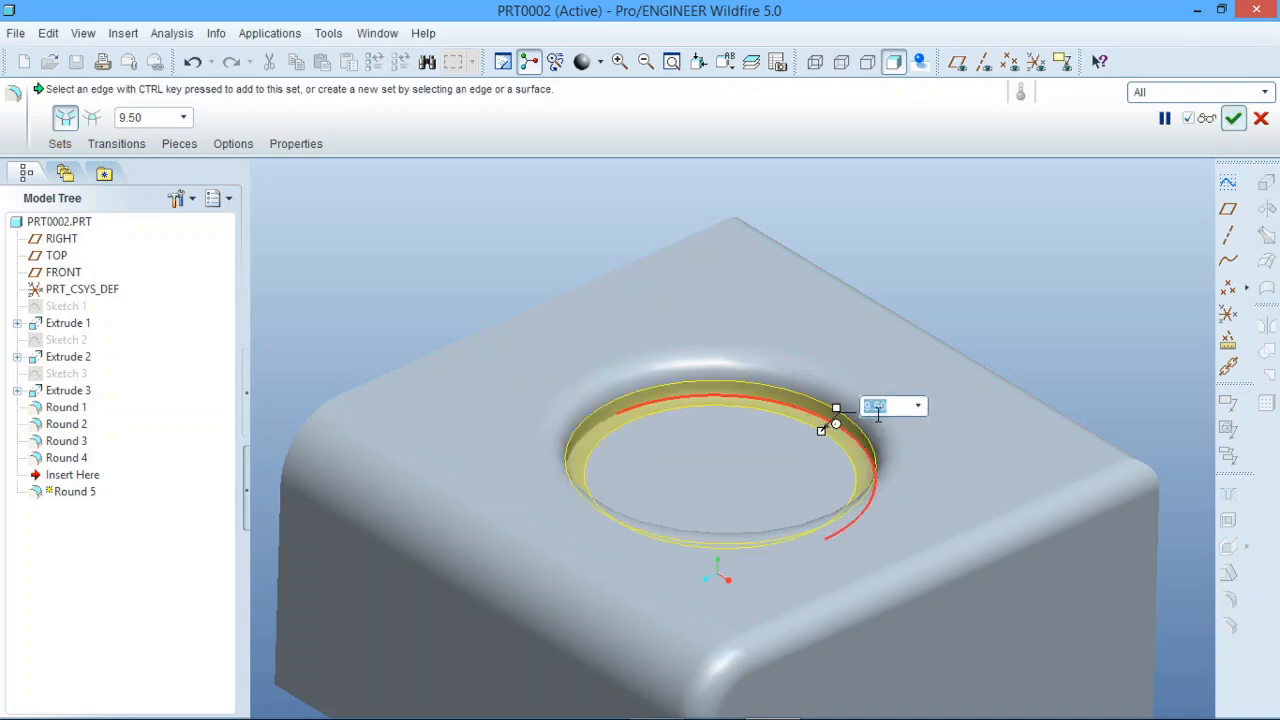
pyautogui.write('5')
pyautogui.press('Return')
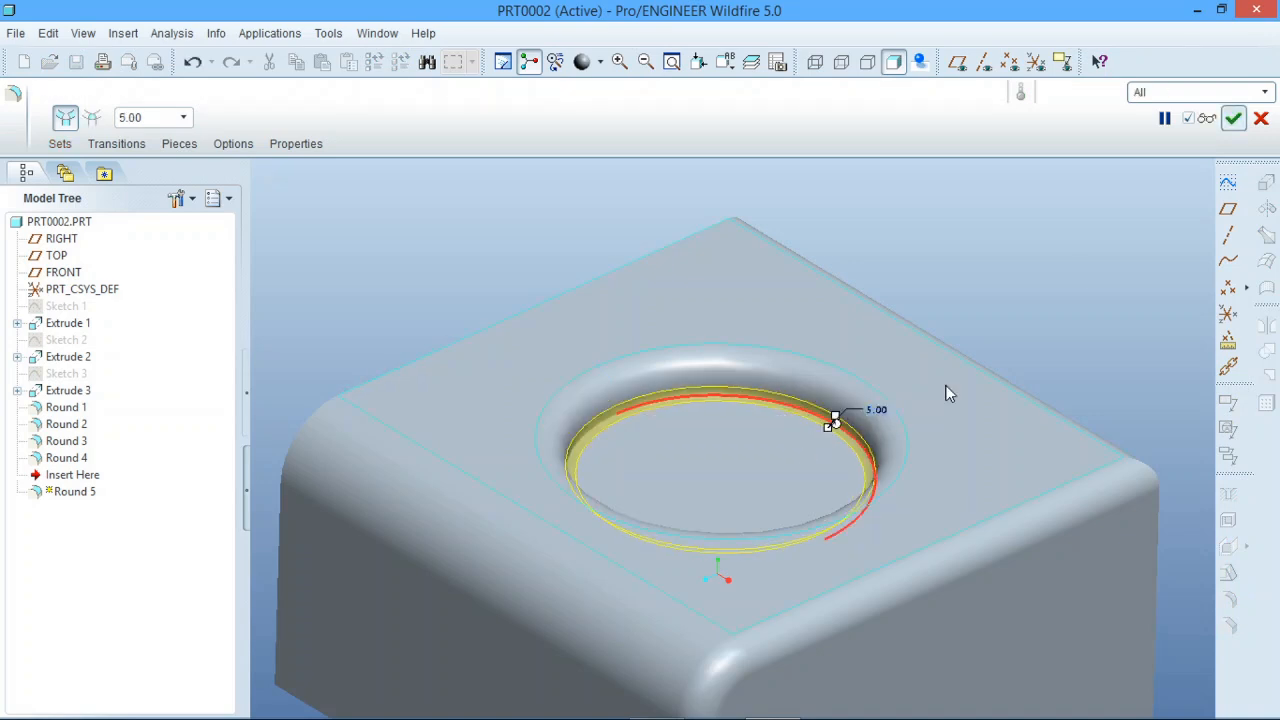
pyautogui.click(1234, 119)
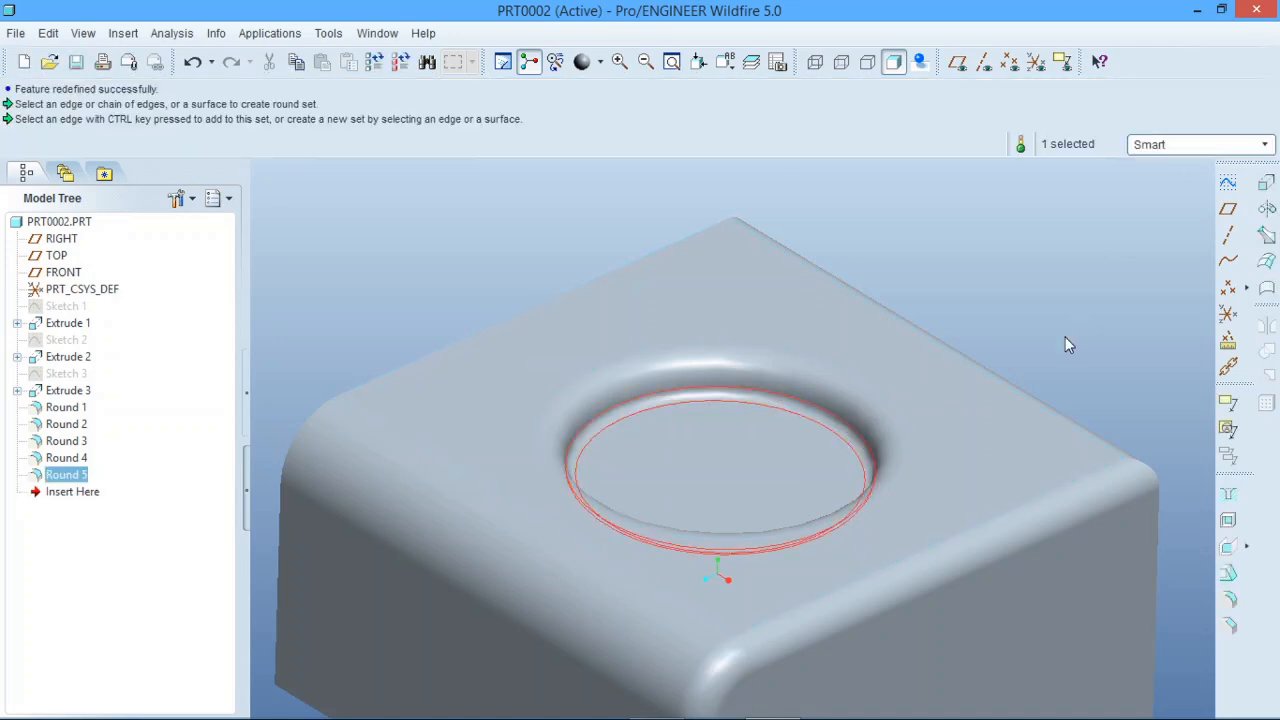
pyautogui.click(1065, 337)
# Examine the finished rounds on the circular and rectangular pockets from both sides of the block.
pyautogui.moveTo(860, 420)
pyautogui.mouseDown(button='middle')
pyautogui.moveTo(889, 435)
pyautogui.moveTo(903, 394)
pyautogui.moveTo(851, 414)
pyautogui.mouseUp(button='middle')
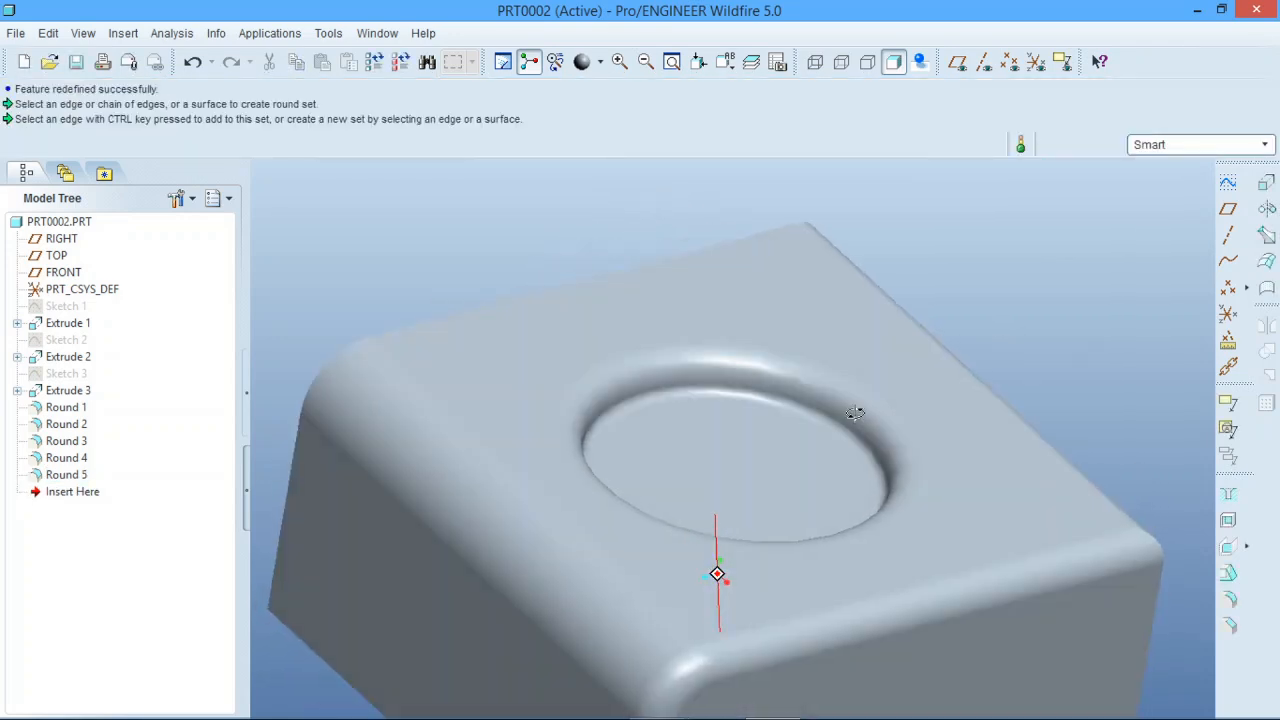
pyautogui.click(727, 395)
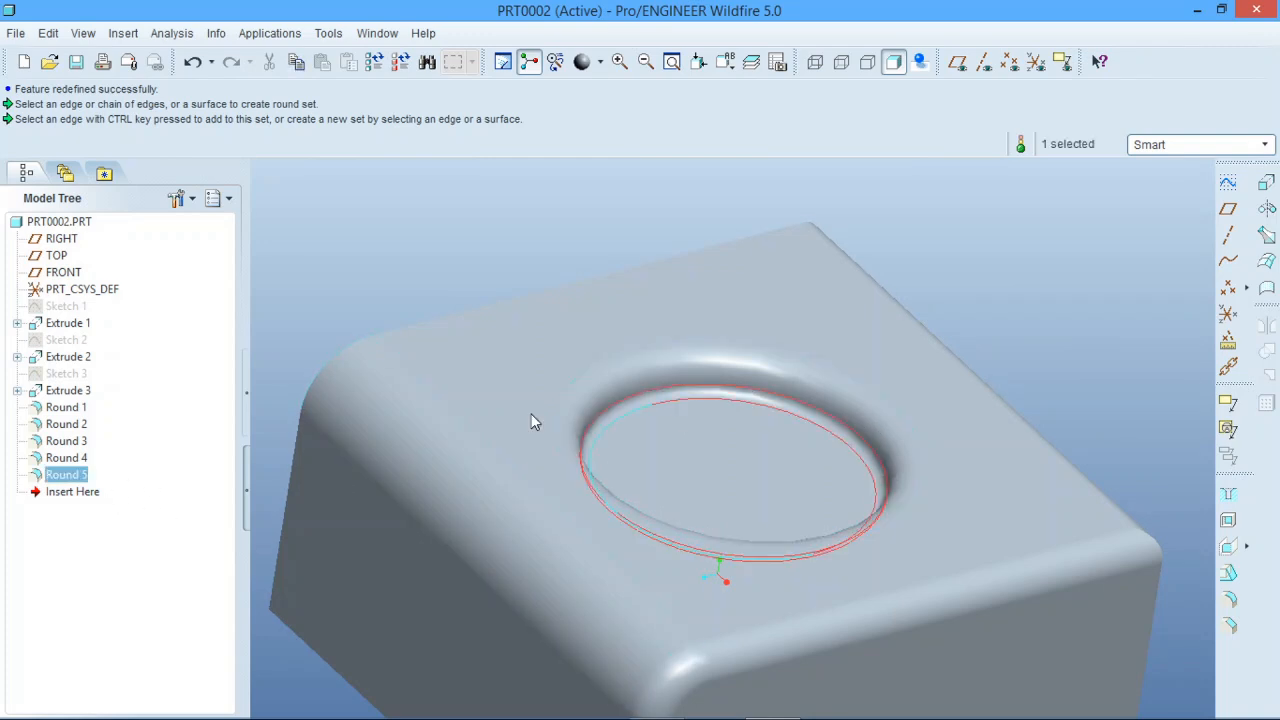
pyautogui.click(598, 245)
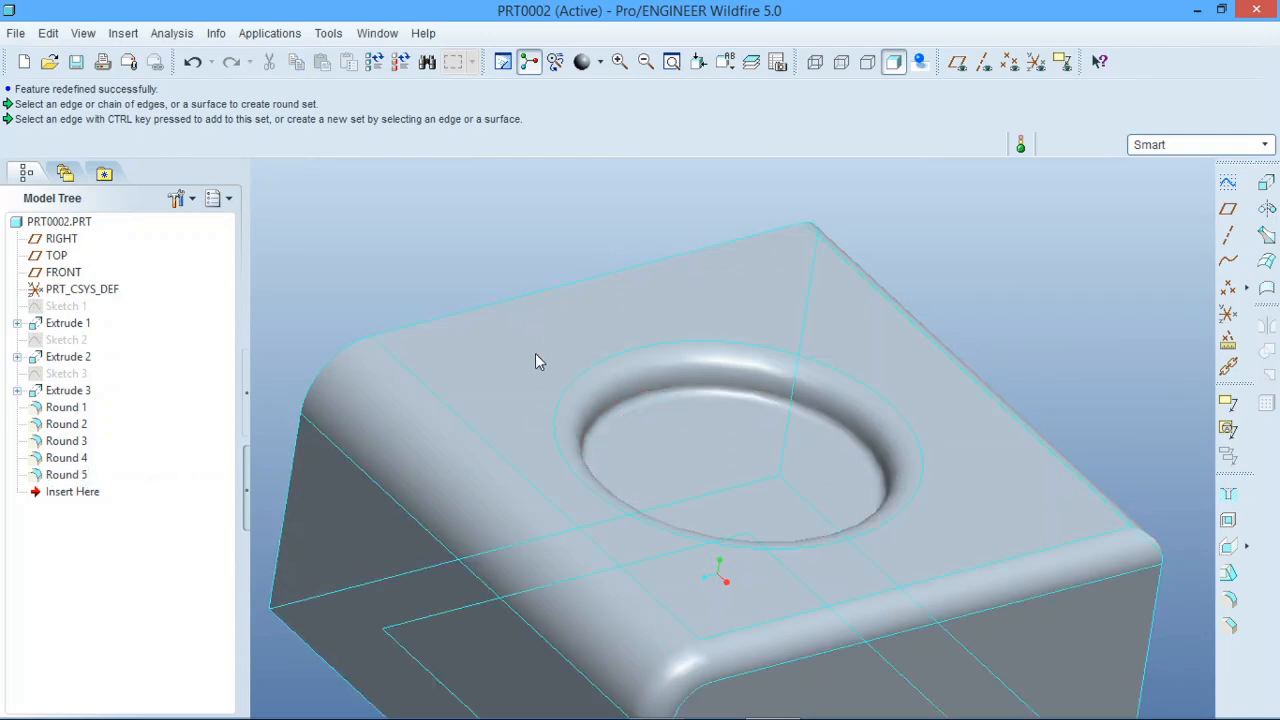
pyautogui.moveTo(834, 443); pyautogui.dragTo(903, 354, button='middle')
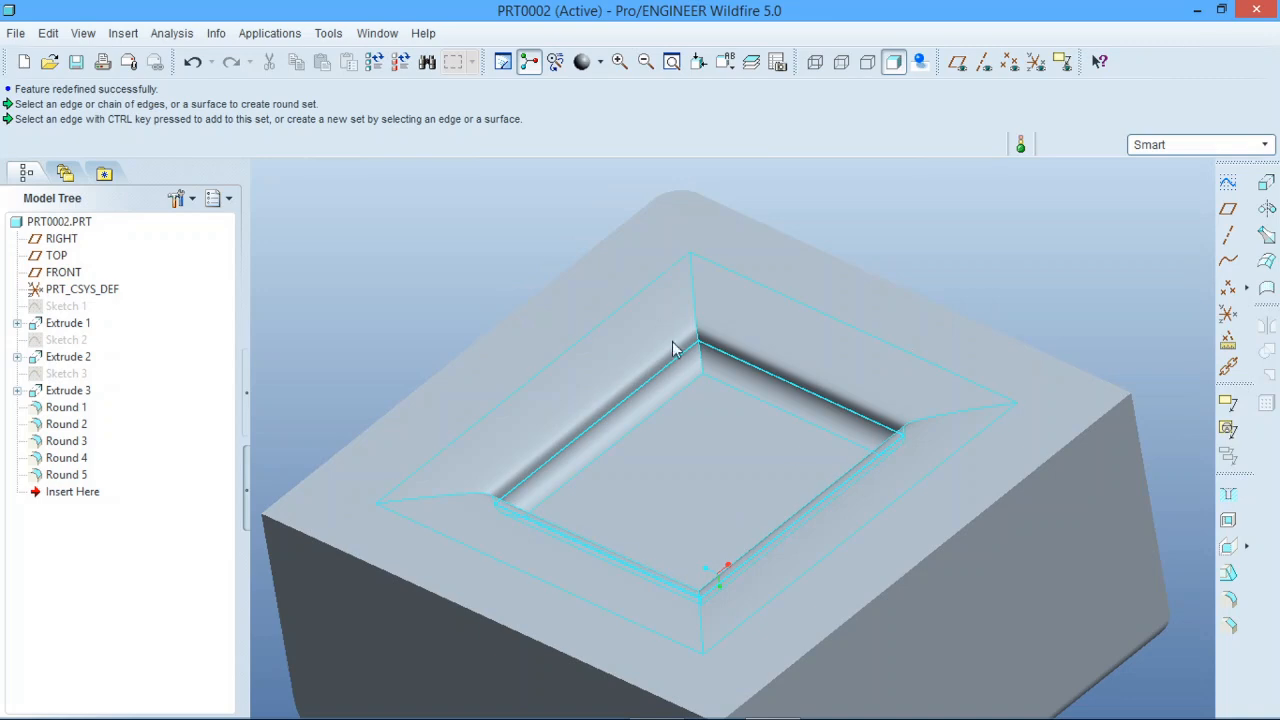
pyautogui.moveTo(459, 467); pyautogui.dragTo(737, 532, button='middle')
pyautogui.scroll(3, 755, 435)
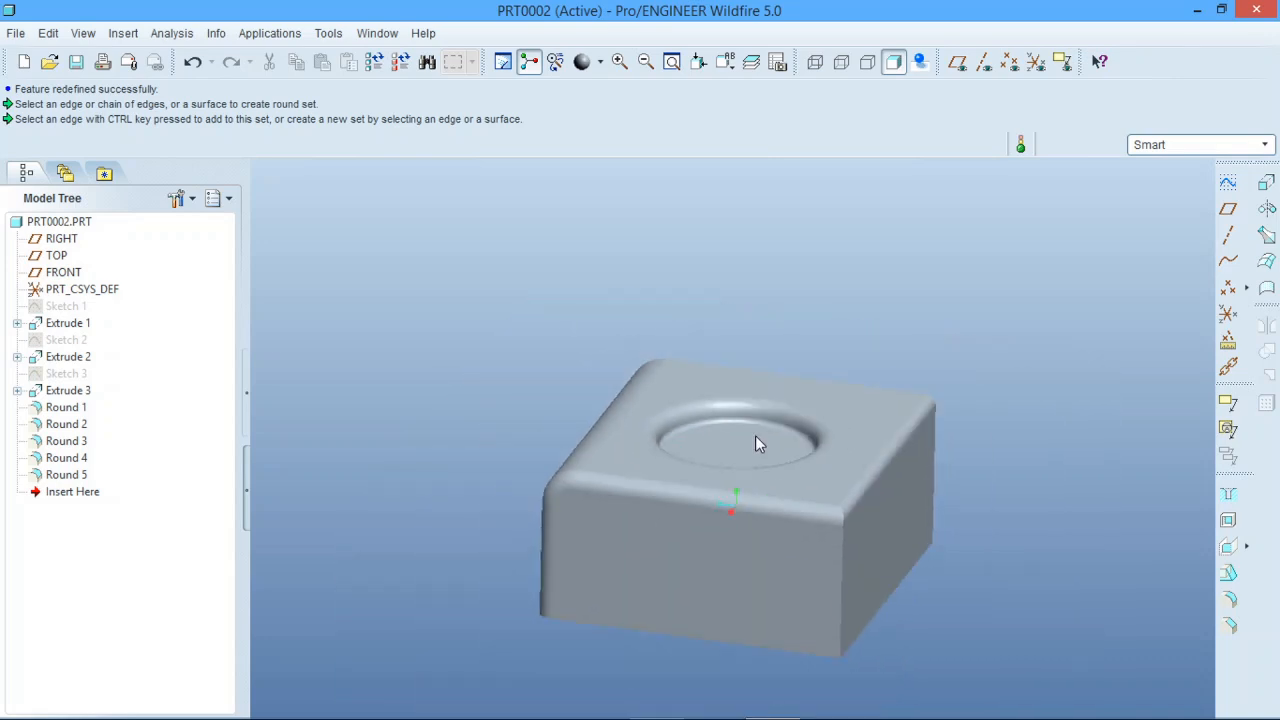
pyautogui.scroll(-4, 755, 435)
pyautogui.moveTo(827, 458); pyautogui.dragTo(815, 491, button='middle')
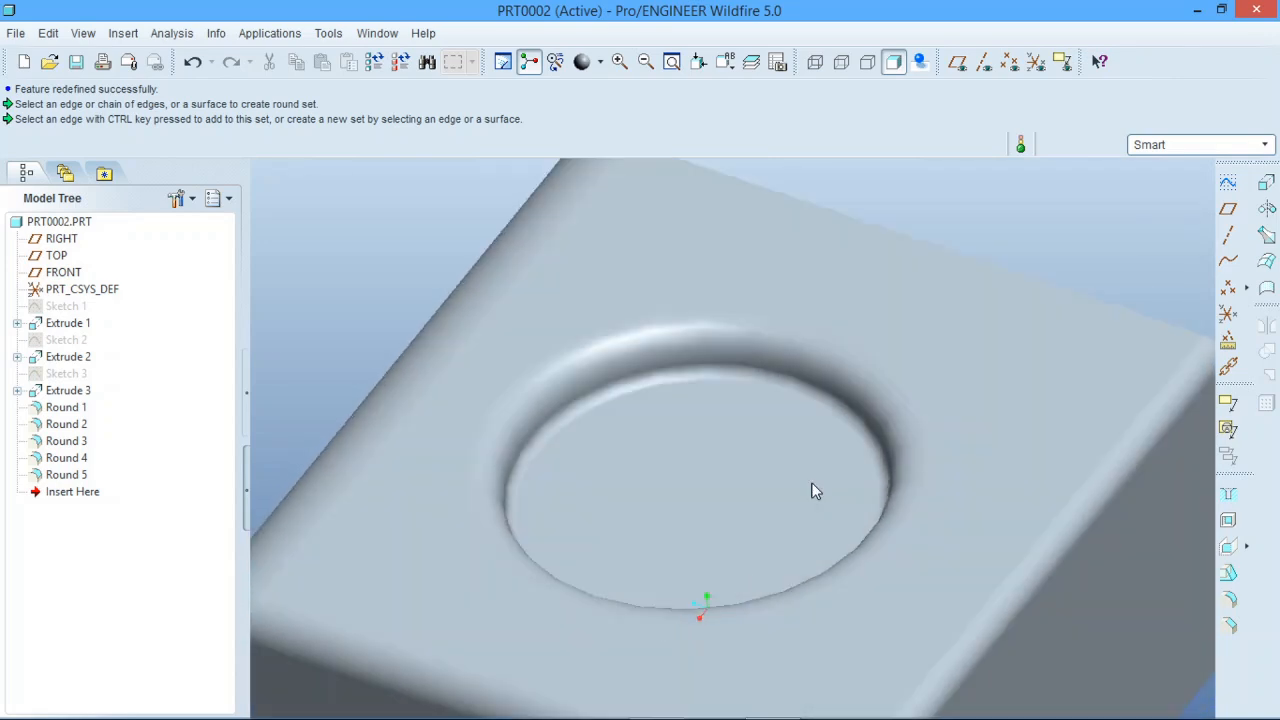
pyautogui.scroll(5, 814, 491)
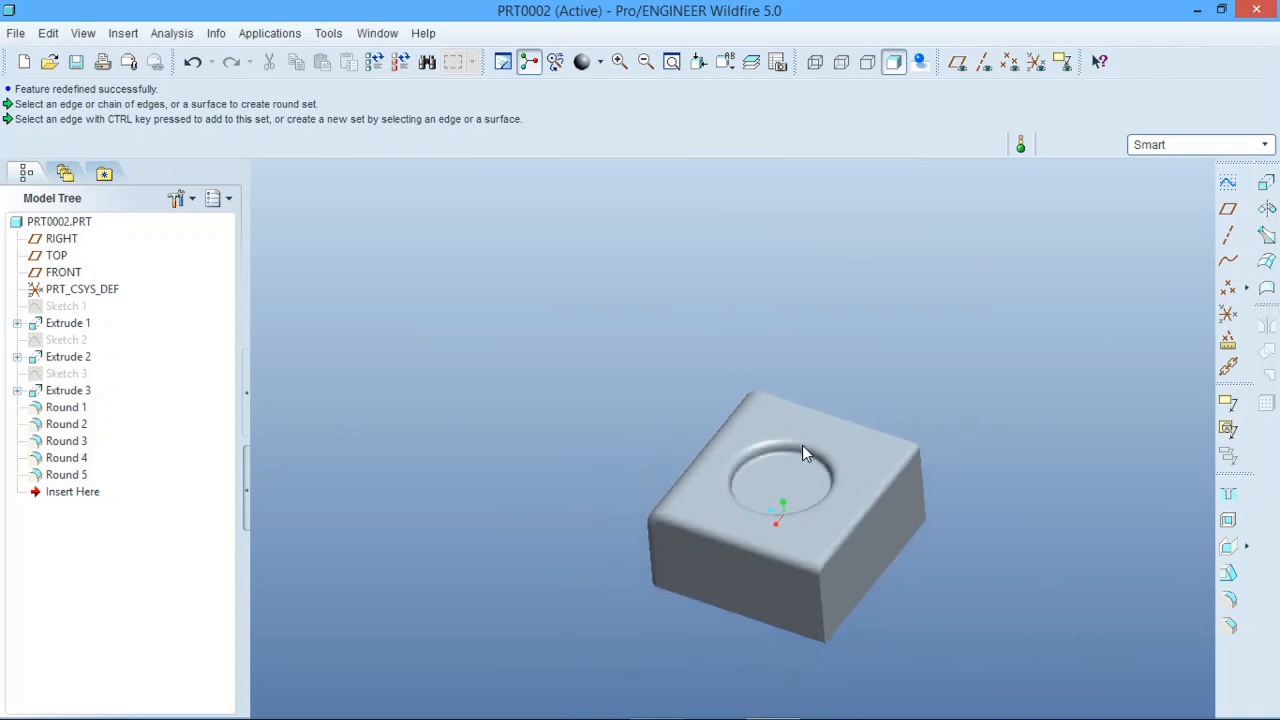
pyautogui.scroll(-4, 815, 578)
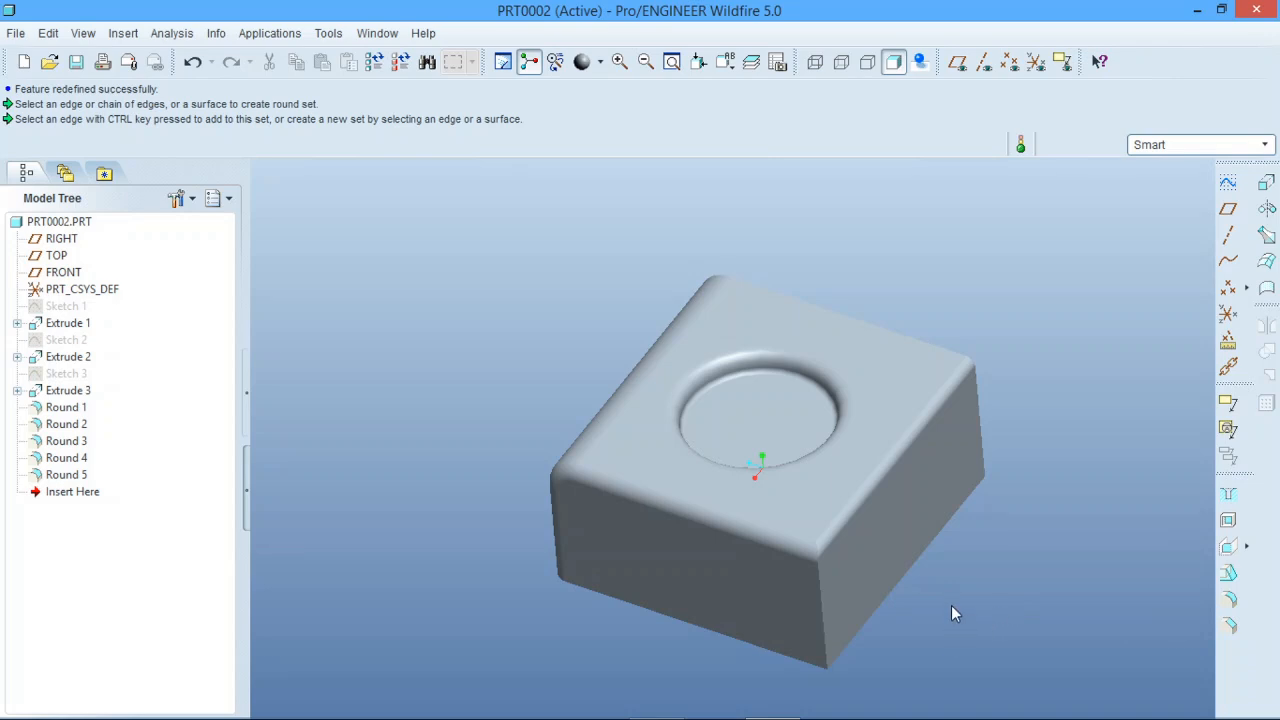
pyautogui.moveTo(951, 605); pyautogui.dragTo(891, 333, button='middle')
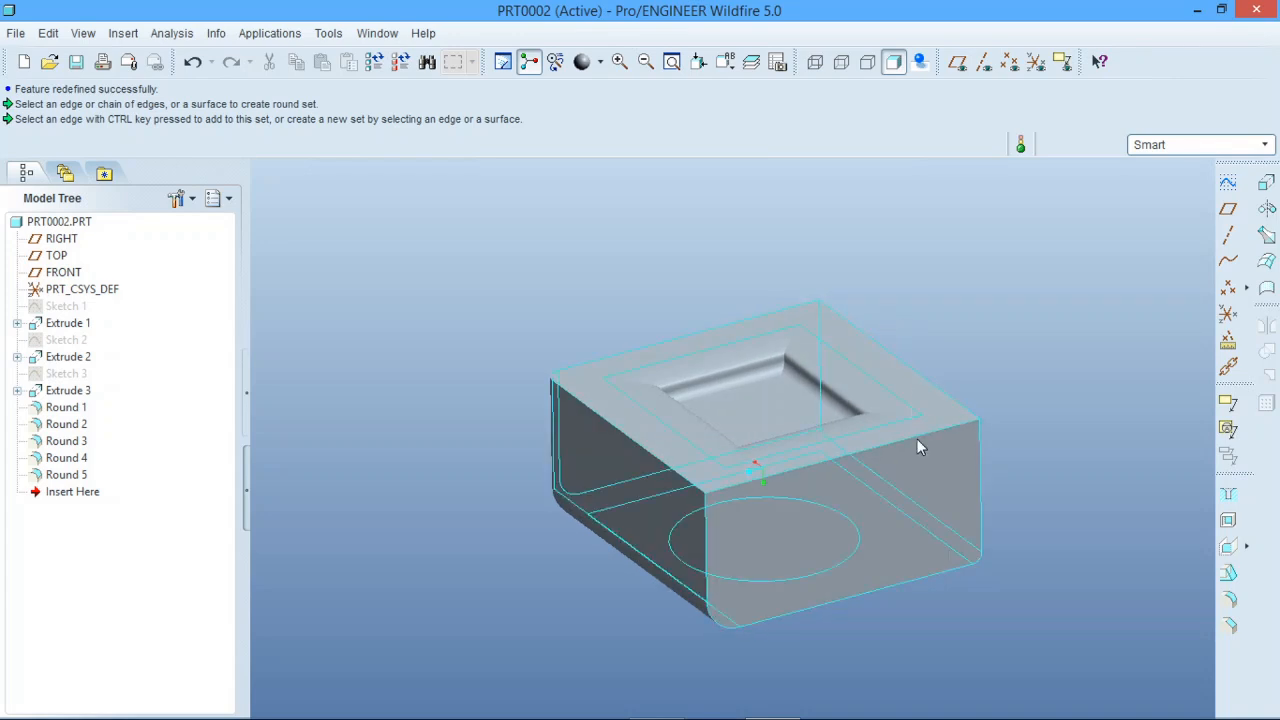
pyautogui.scroll(-2, 910, 458)
pyautogui.scroll(1, 908, 461)
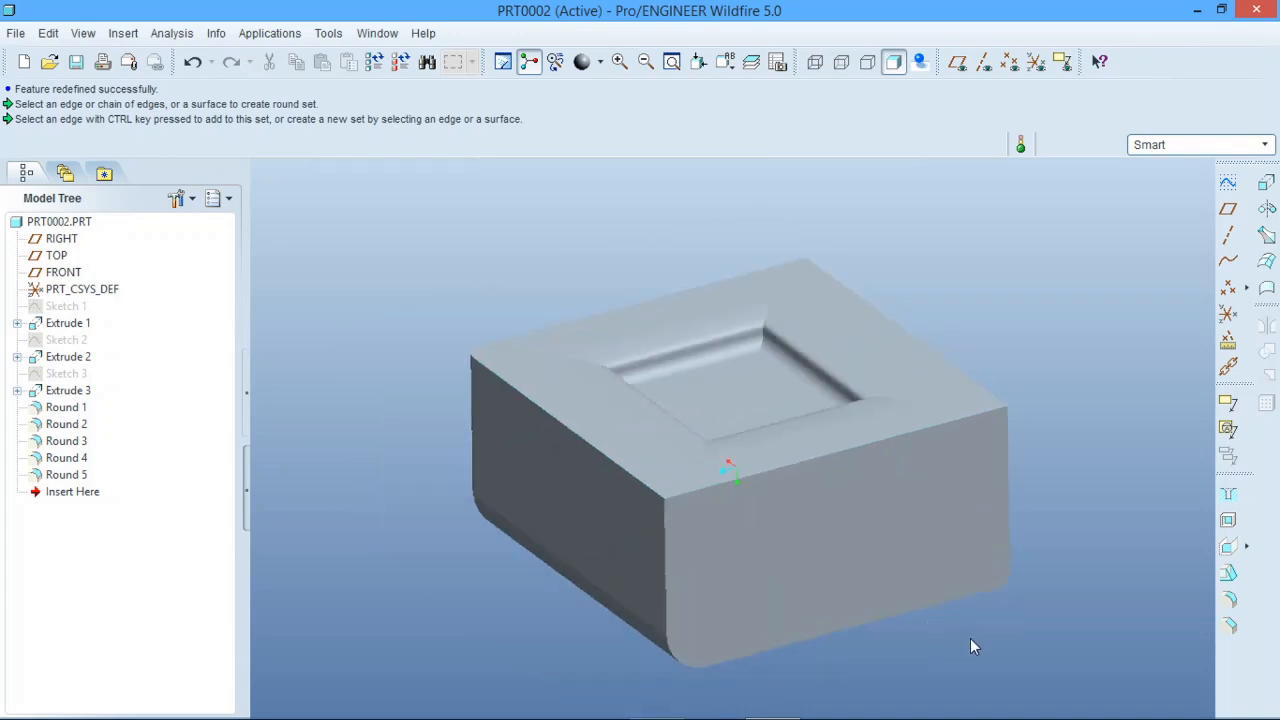